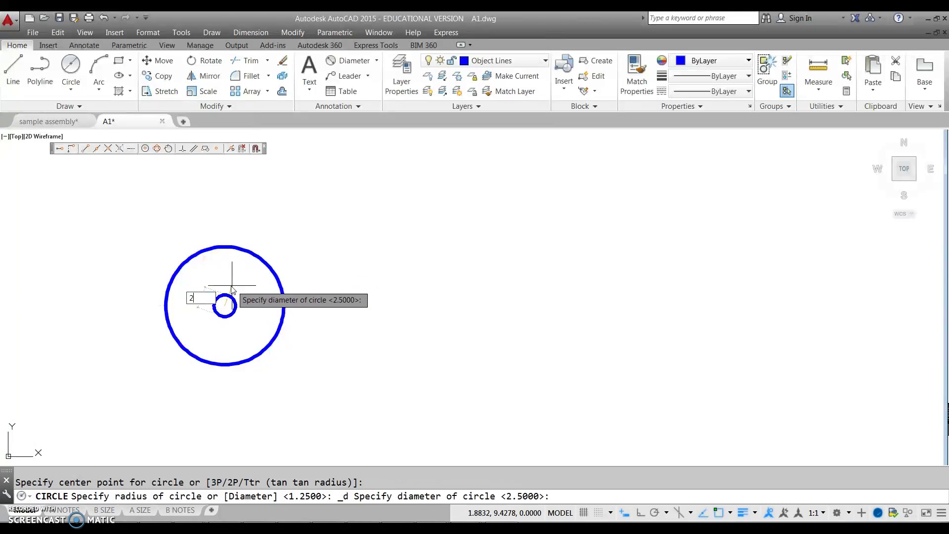
Step: Complete the 2-unit diameter circle and draw a 1.5-unit diameter circle from the same center
key("Return")
right_click(215, 286)
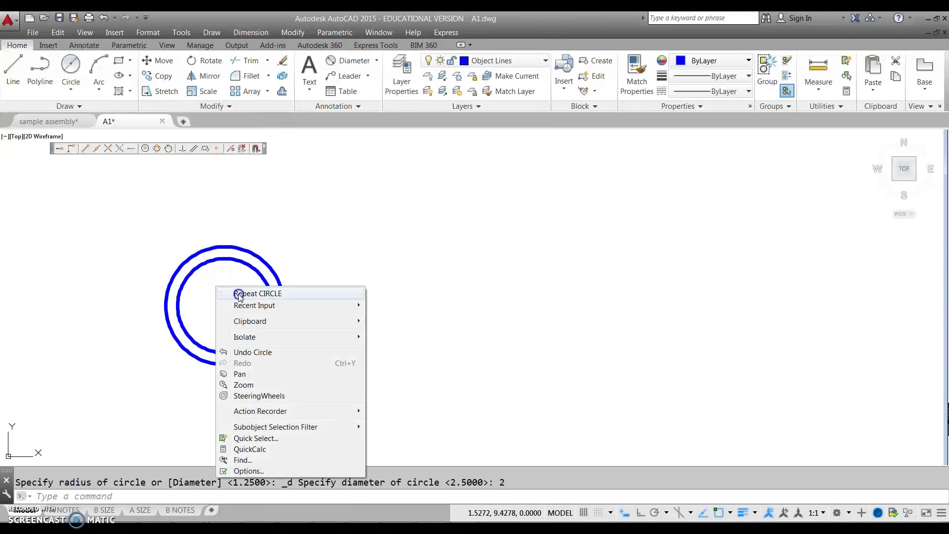
left_click(169, 204)
left_click(71, 92)
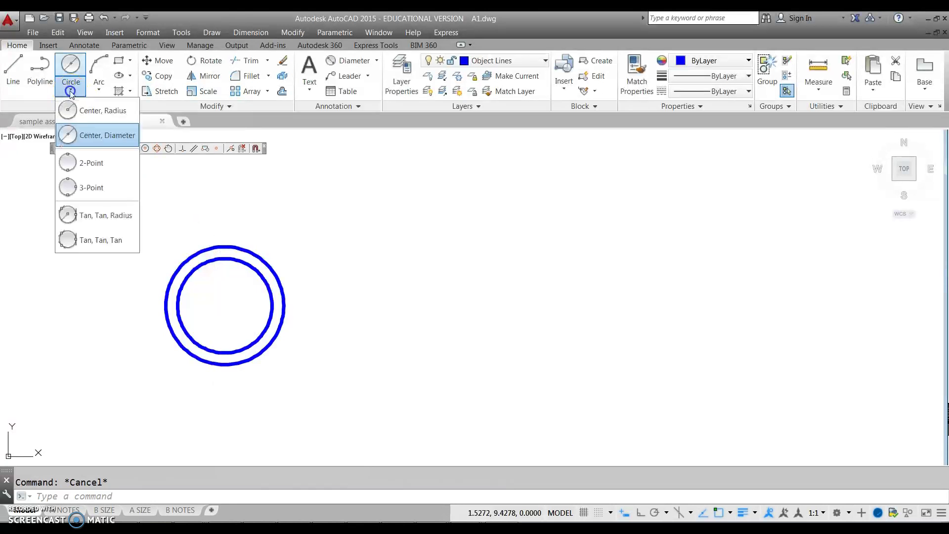
left_click(107, 137)
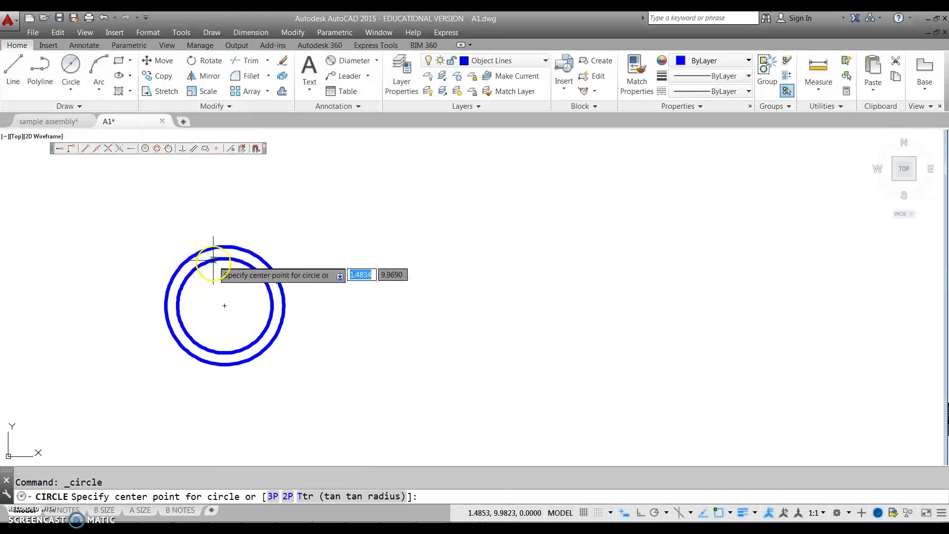
left_click(224, 305)
type("d")
key("Return")
type("1.5")
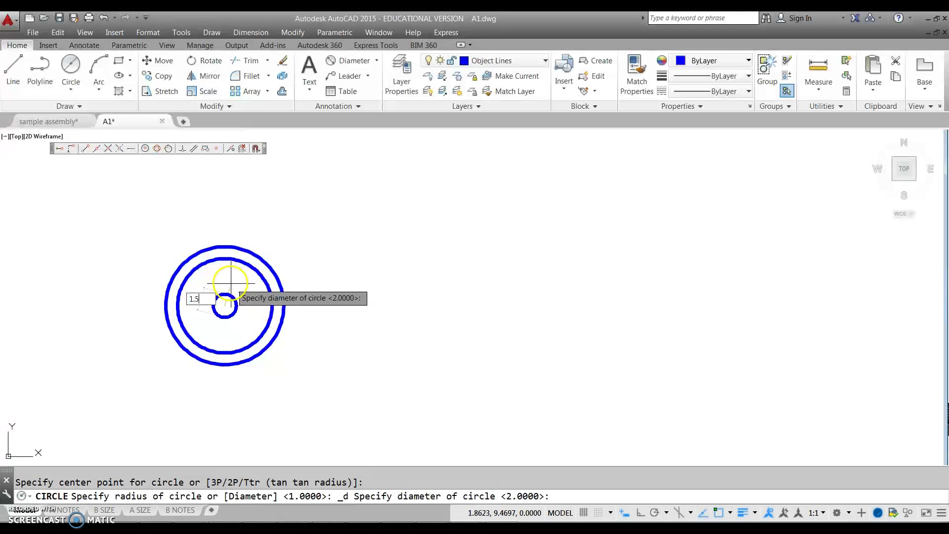
key("Return")
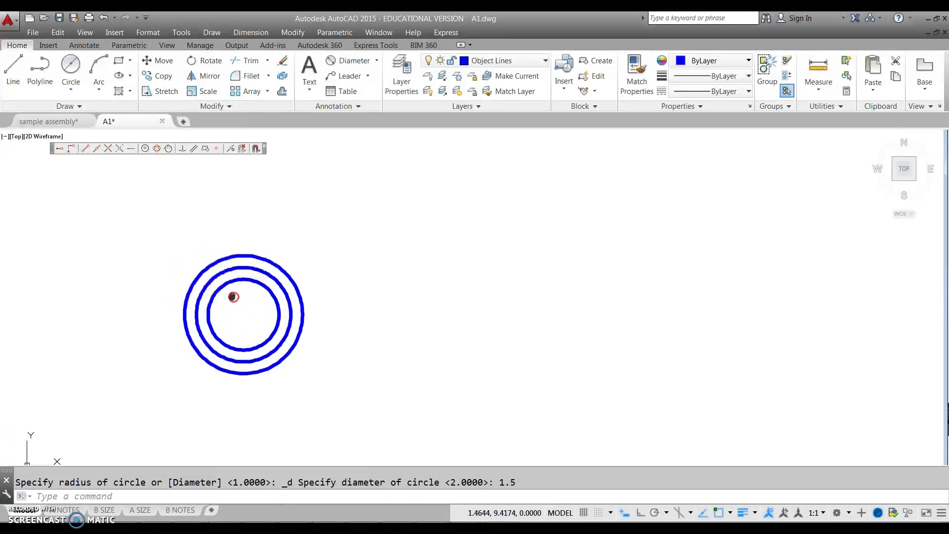
Step: Draw a vertical line 1.75 units upward from the center of the concentric circles, with Ortho on
scroll(271, 318, "up", 4)
middle_click_drag(273, 318, 237, 385)
scroll(237, 384, "down", 2)
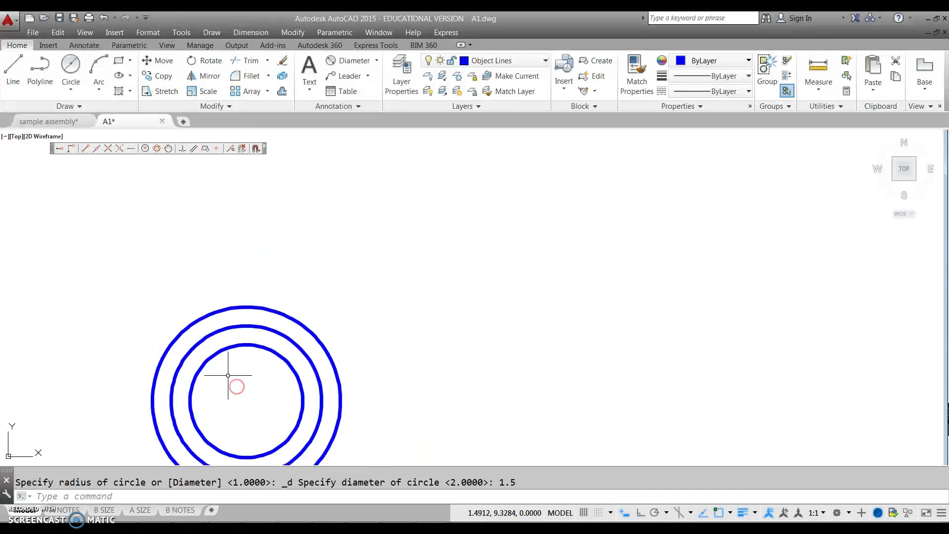
key("Escape")
left_click(13, 69)
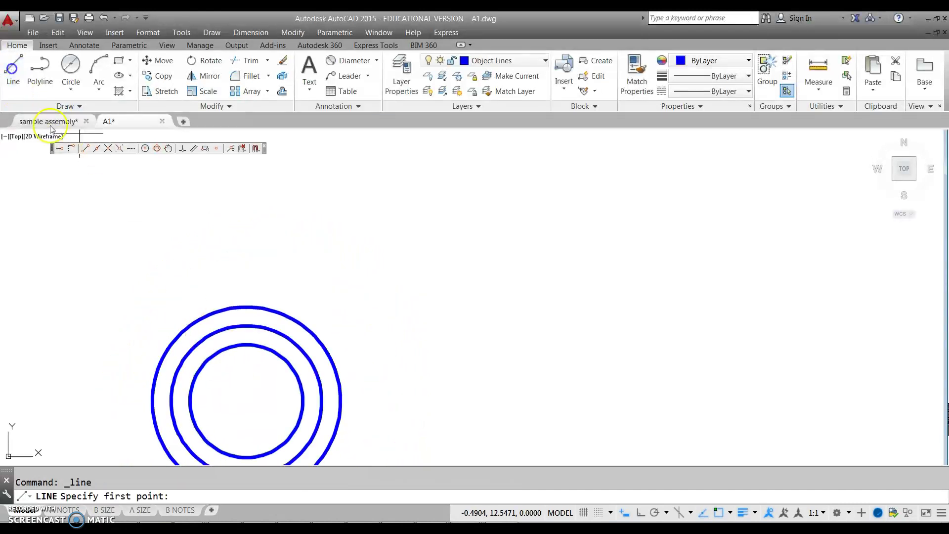
left_click(247, 400)
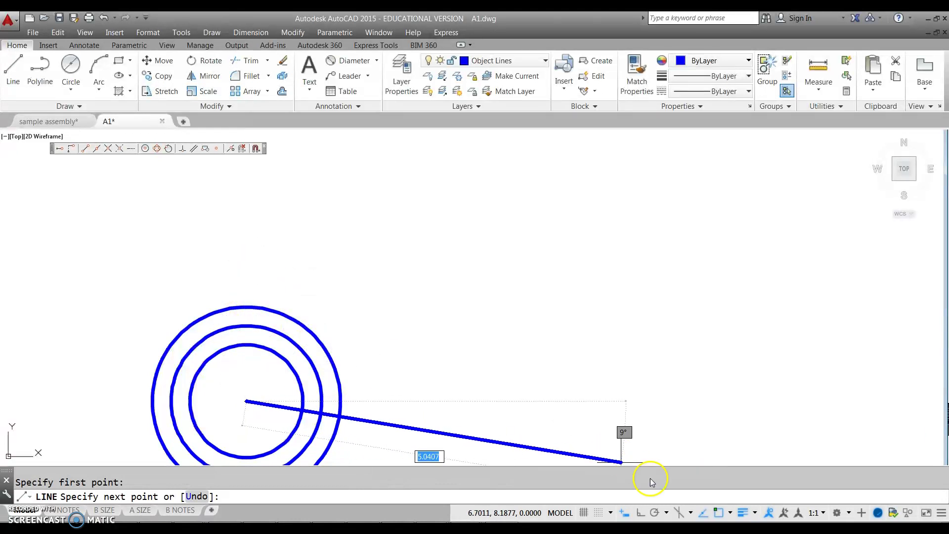
left_click(639, 512)
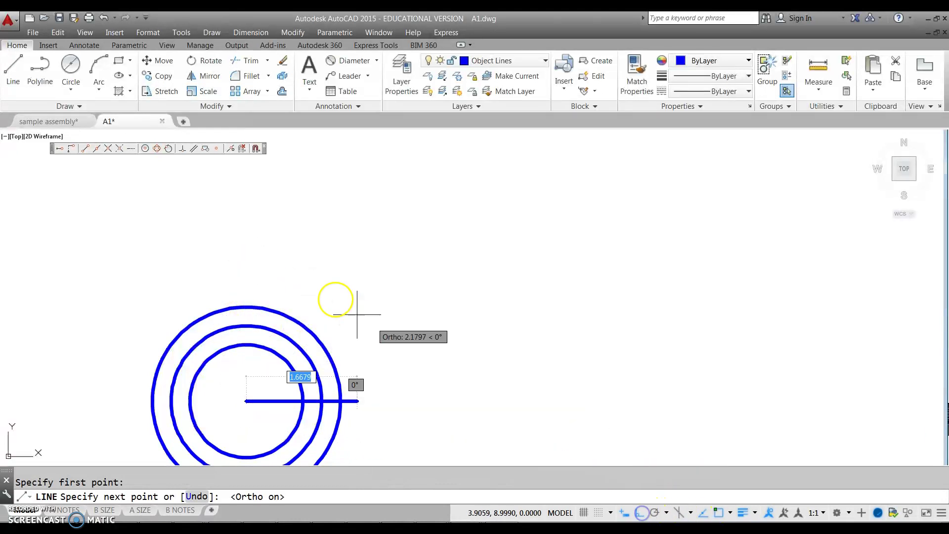
type("1.75")
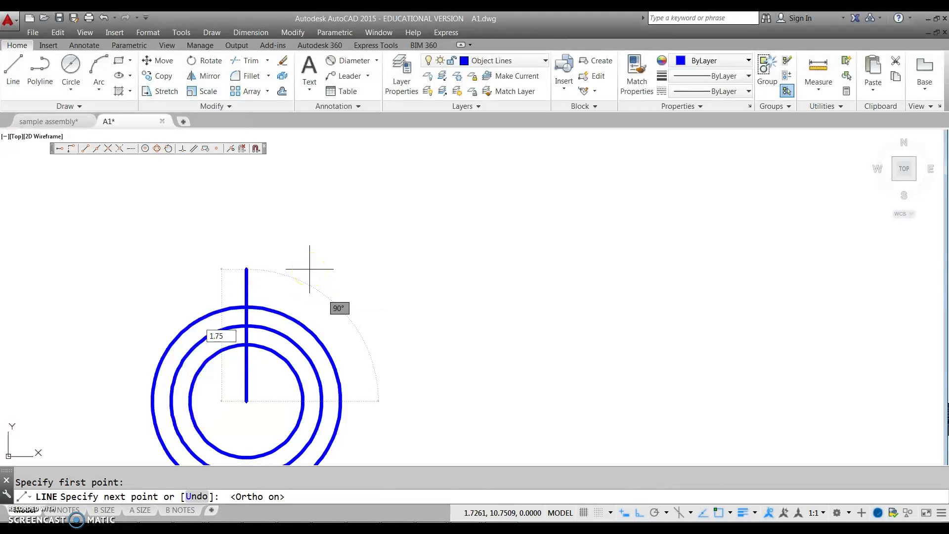
key("Return")
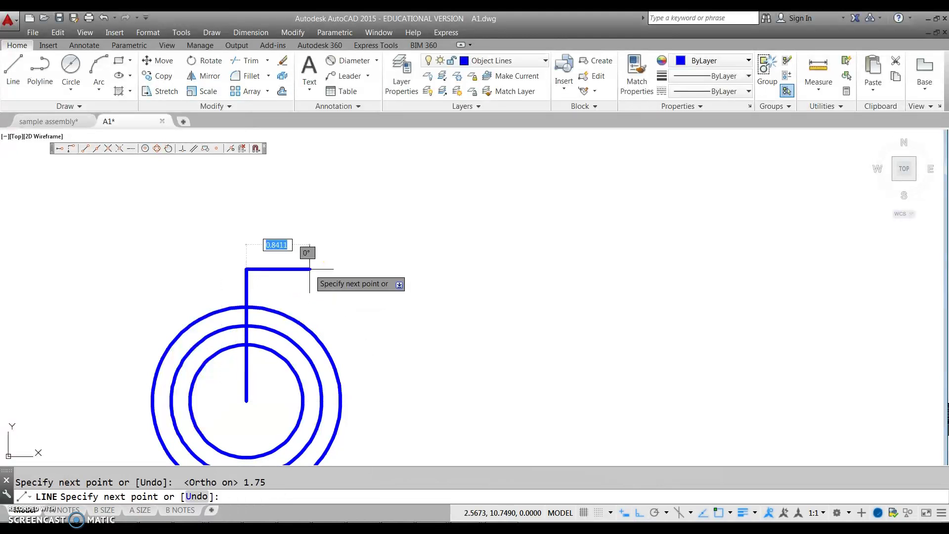
key("Escape")
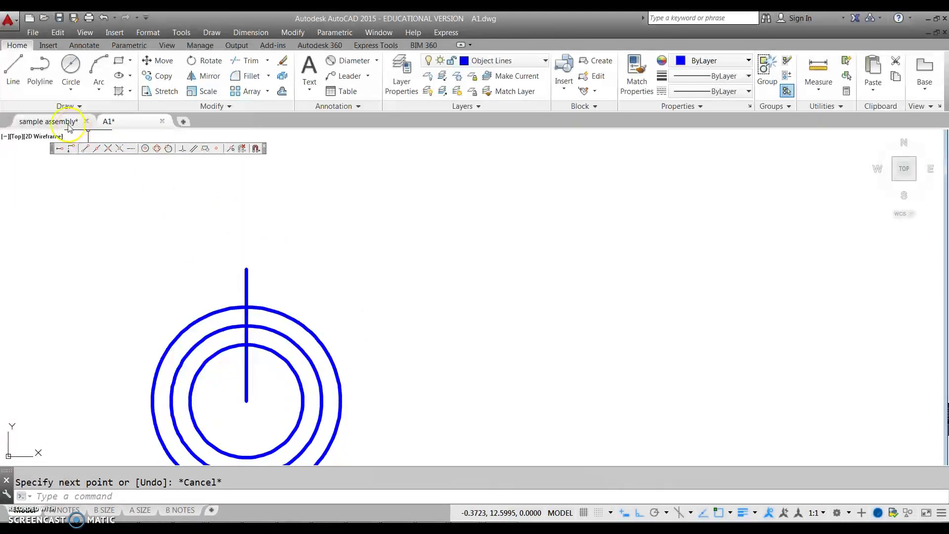
Step: Draw a .375-unit diameter circle centered on the upper endpoint of the vertical line
left_click(71, 87)
left_click(95, 139)
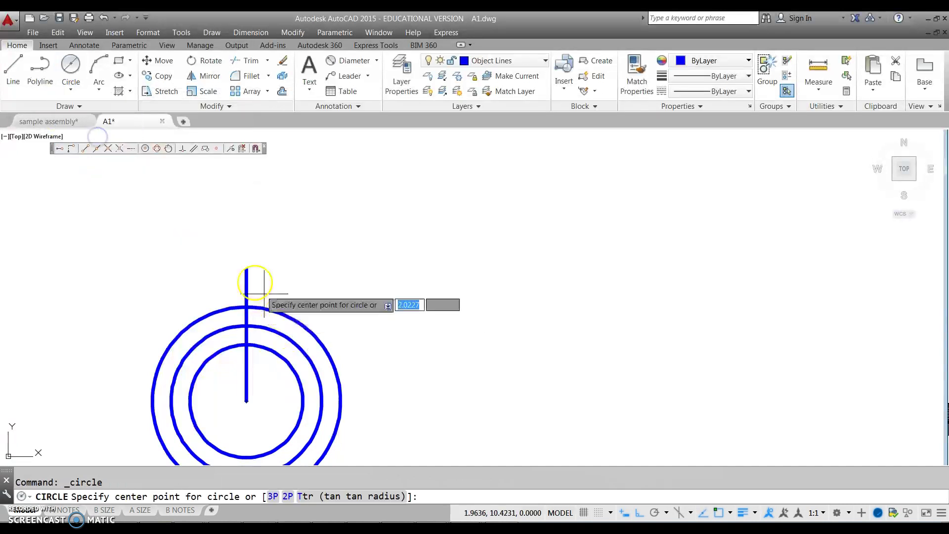
left_click(246, 269)
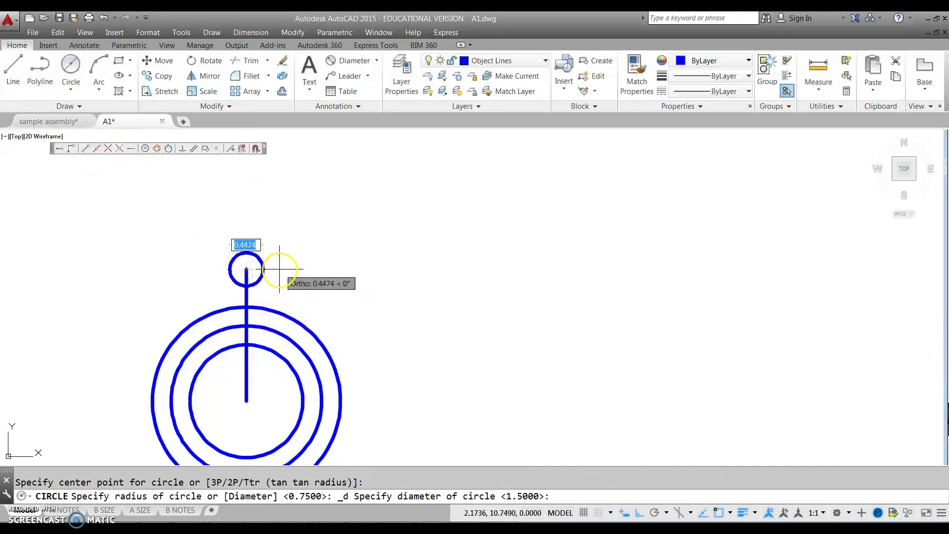
key("Return")
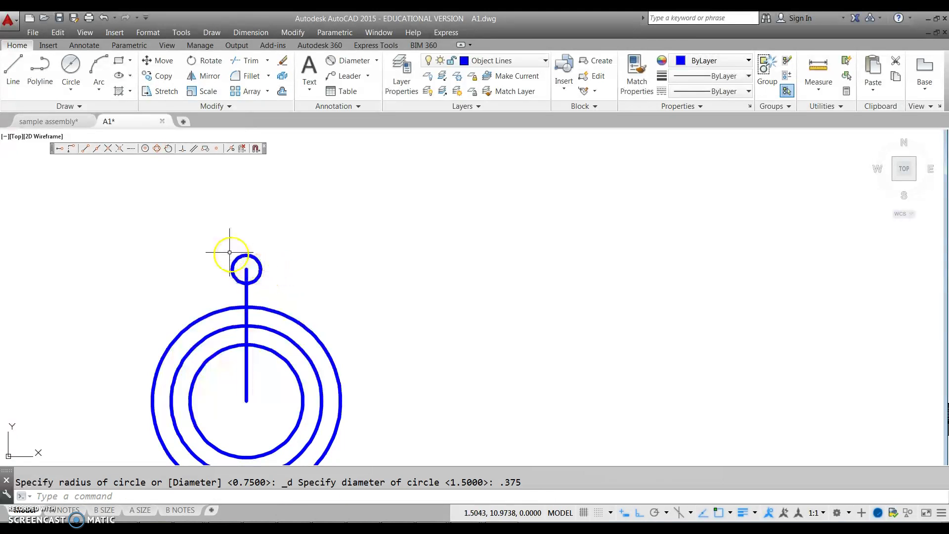
Step: Draw a .625-unit diameter circle concentric with the small circle at the vertical line's upper end
right_click(231, 250)
left_click(70, 87)
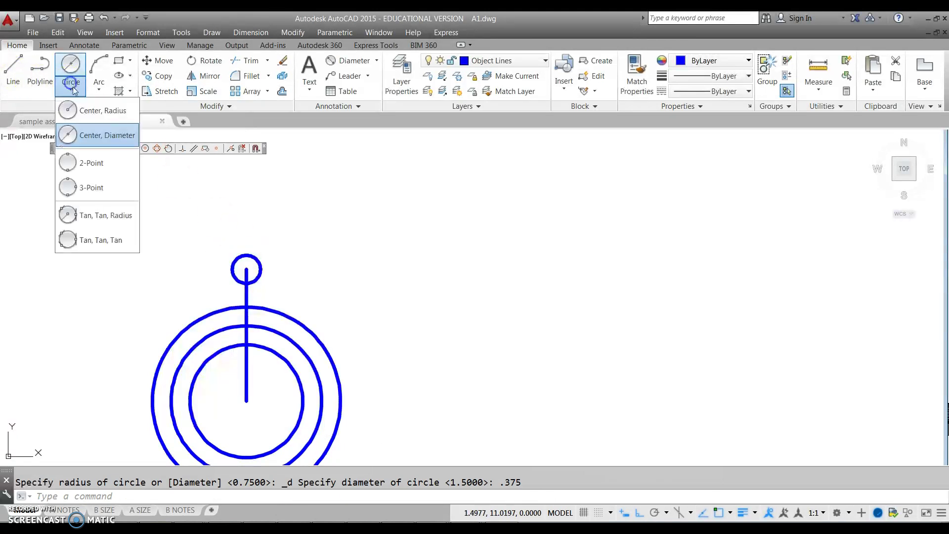
left_click(98, 137)
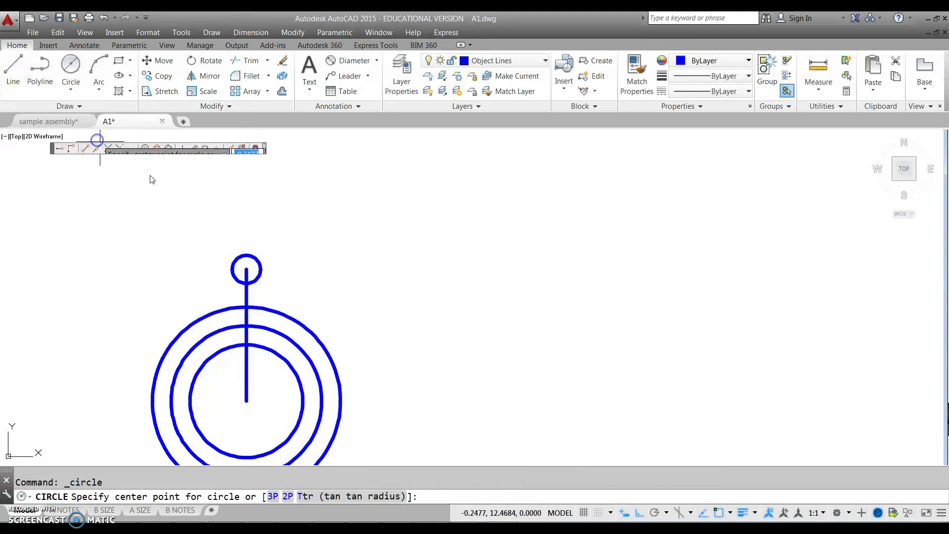
left_click(246, 270)
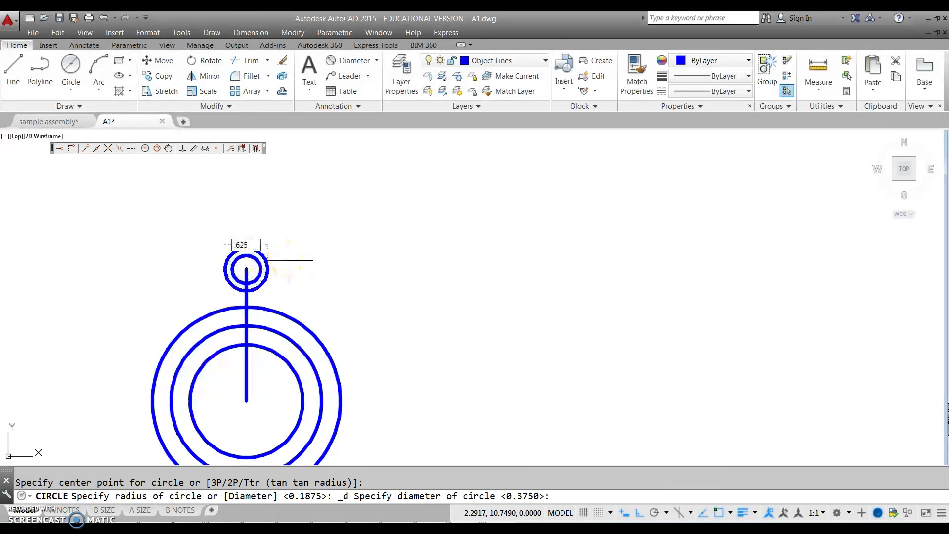
key("Return")
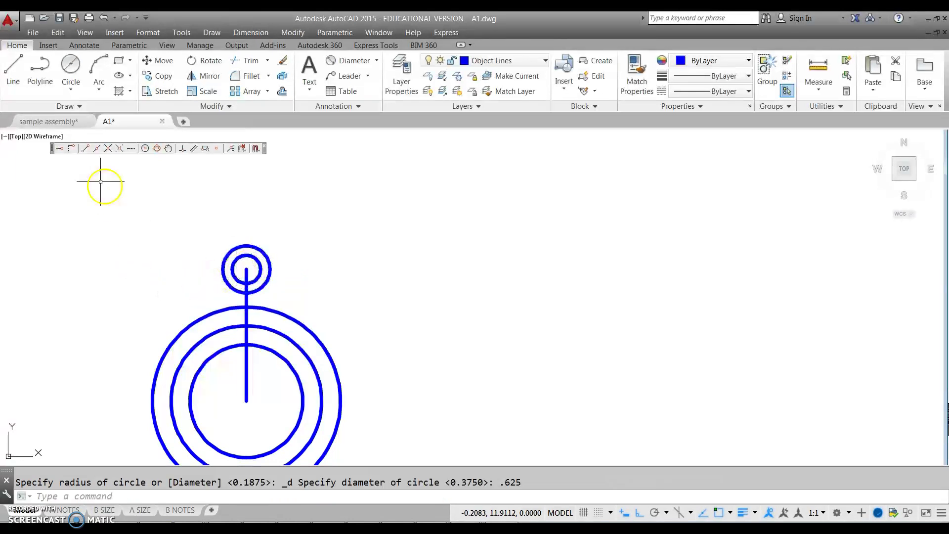
Step: Draw a circle with a .75-unit radius around the two small concentric circles, using the same center
left_click(70, 87)
left_click(99, 136)
left_click(70, 89)
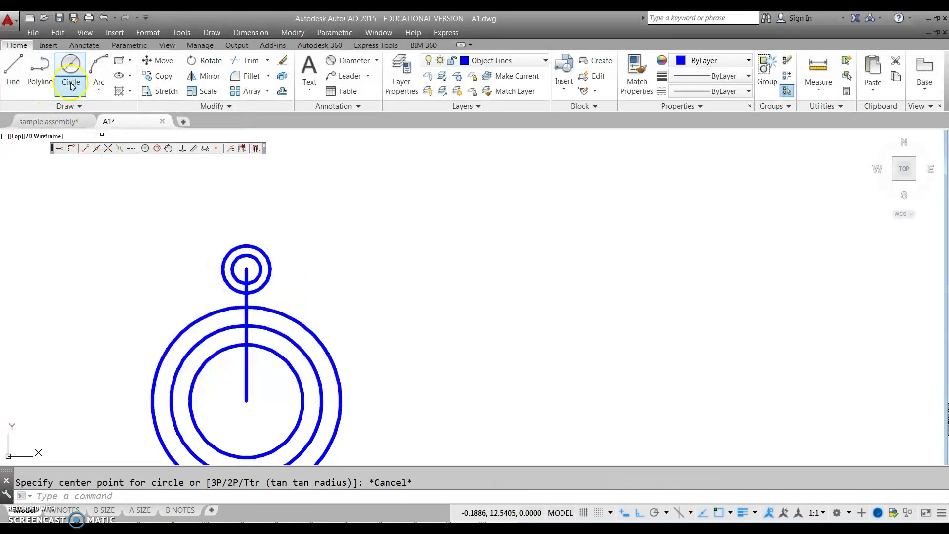
left_click(109, 110)
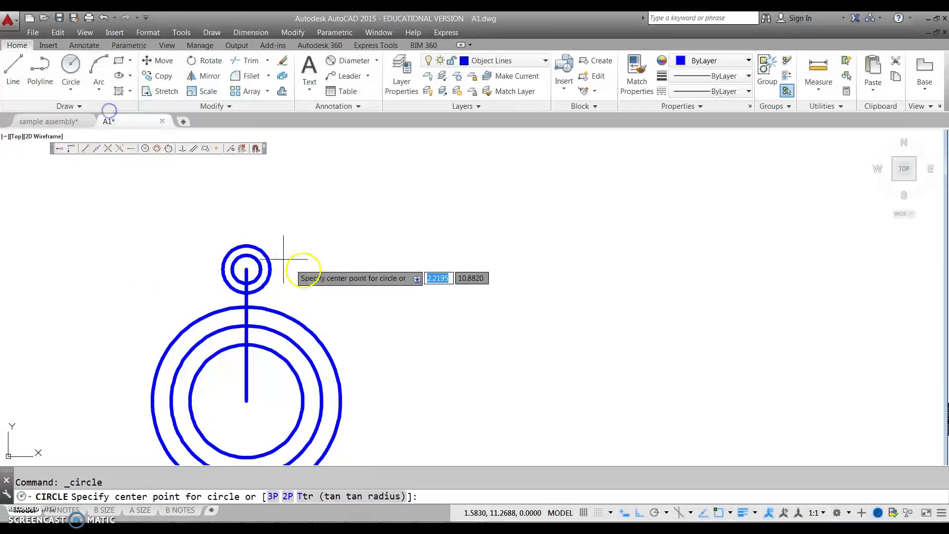
left_click(252, 267)
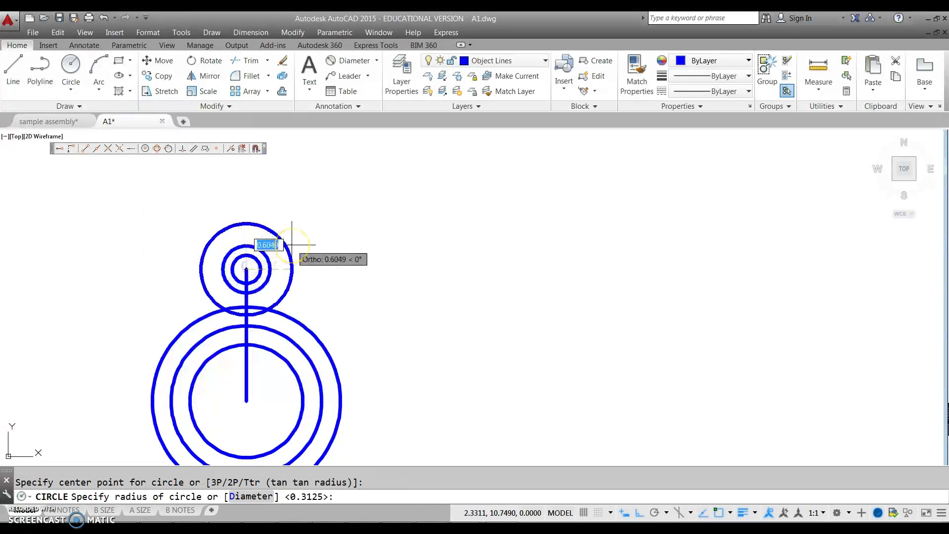
type(".75")
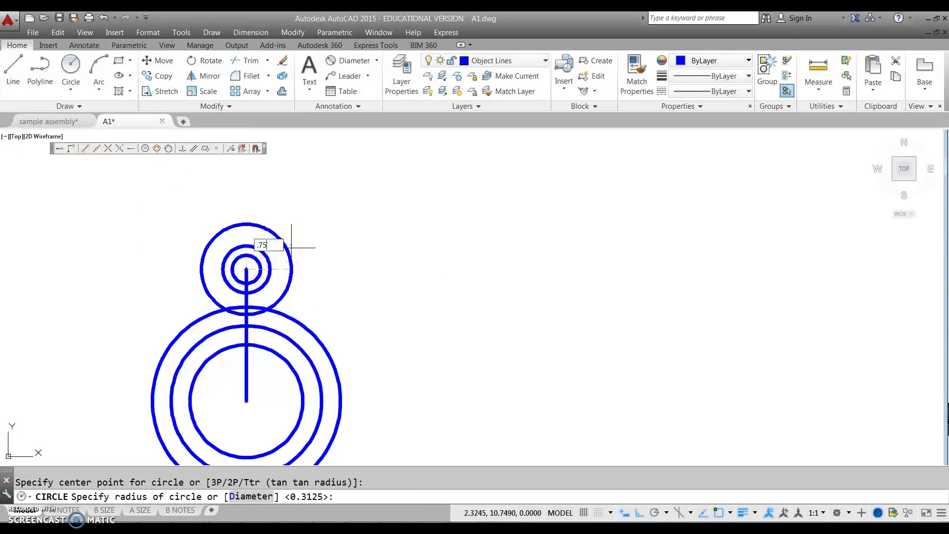
key("Return")
Step: Draw a line tangent to the left sides of the largest lower circle and the .75-radius upper circle
left_click(13, 69)
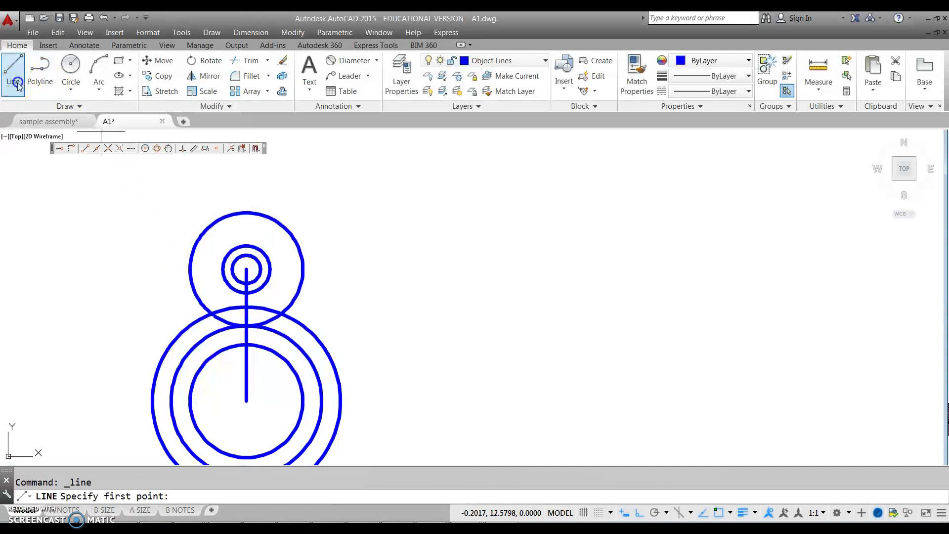
left_click(169, 148)
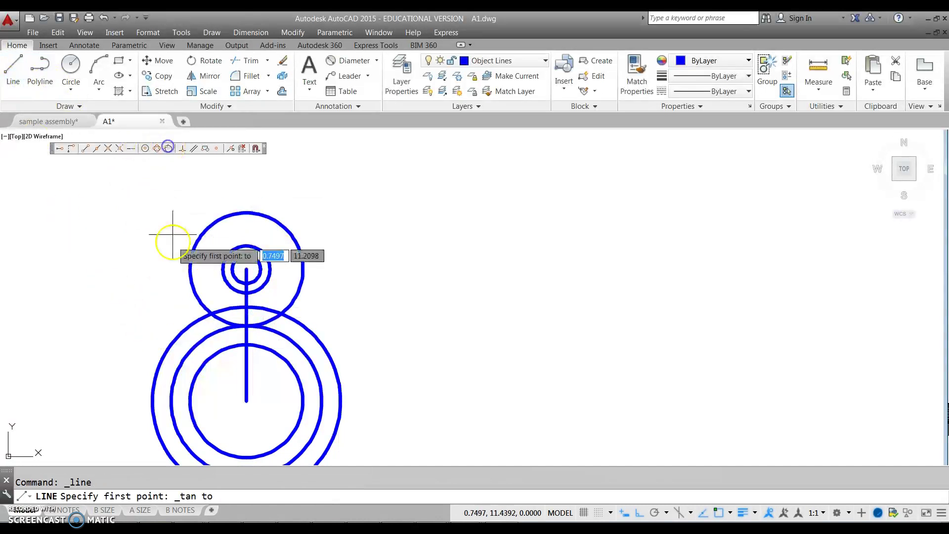
left_click(169, 343)
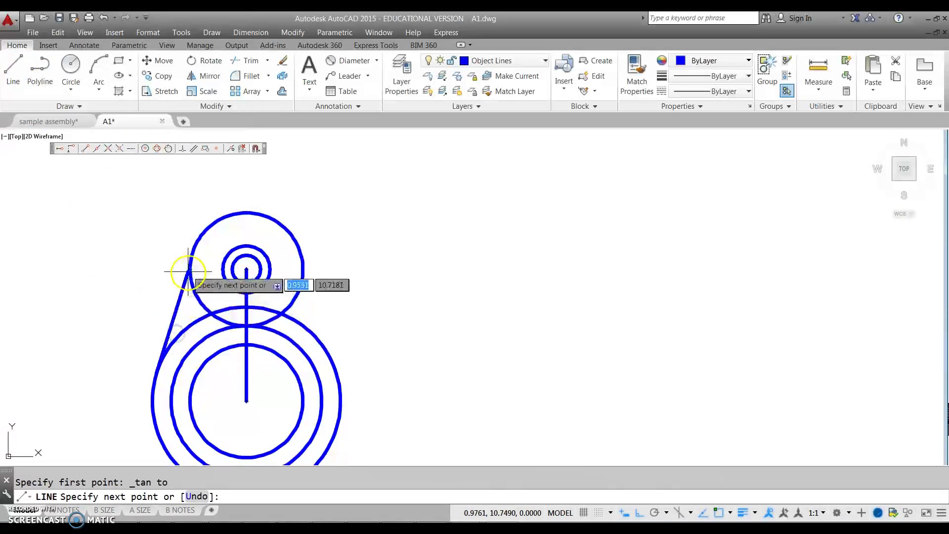
left_click(169, 148)
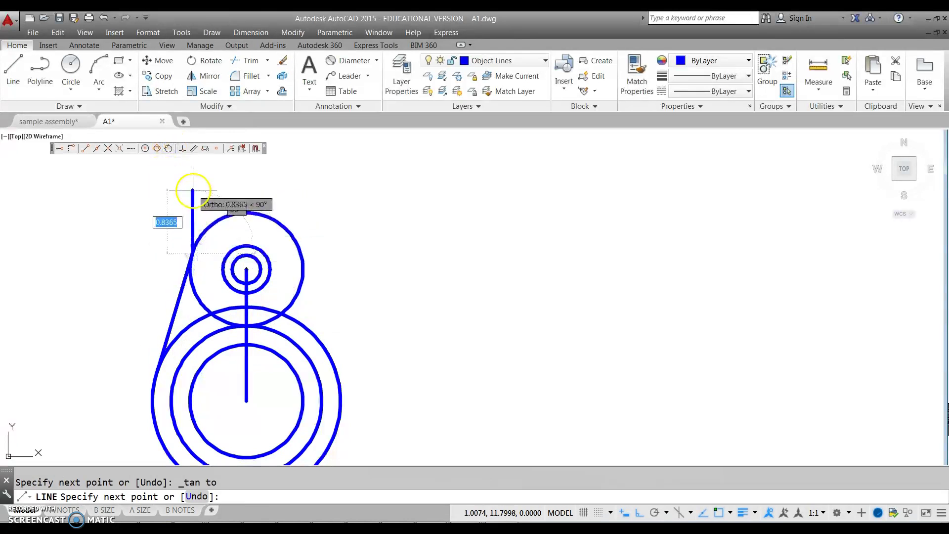
left_click(180, 267)
key("Return")
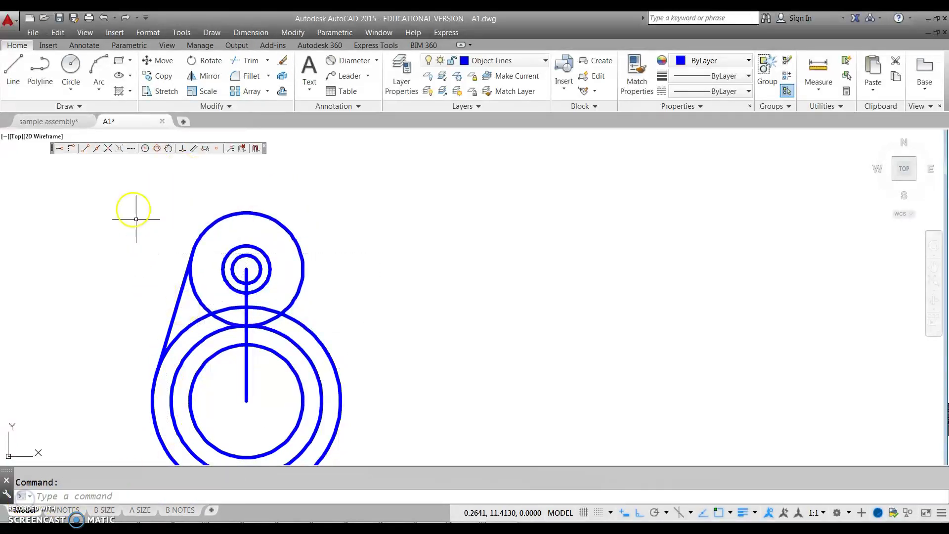
Step: Draw a line tangent to the right sides of the largest lower circle and the .75-radius upper circle
left_click(12, 79)
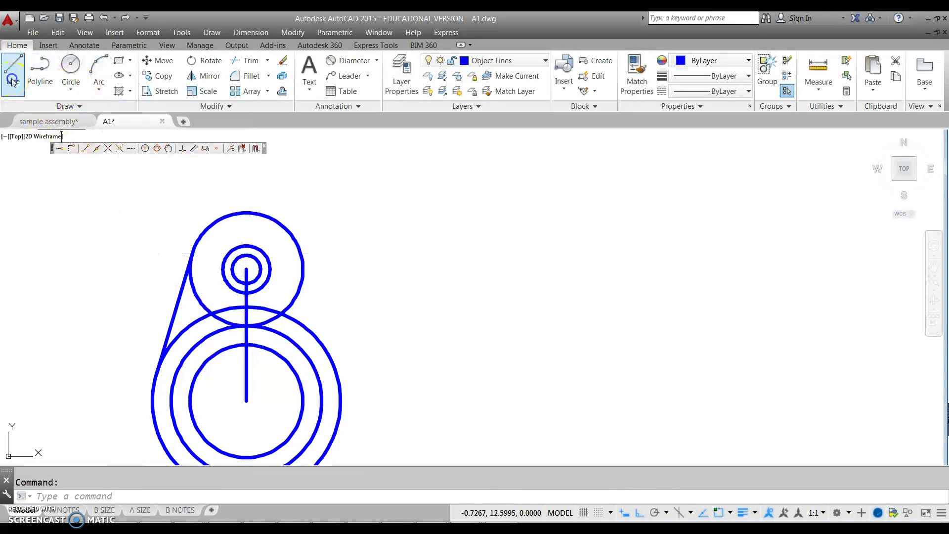
right_click(340, 259, "shift")
left_click(377, 415)
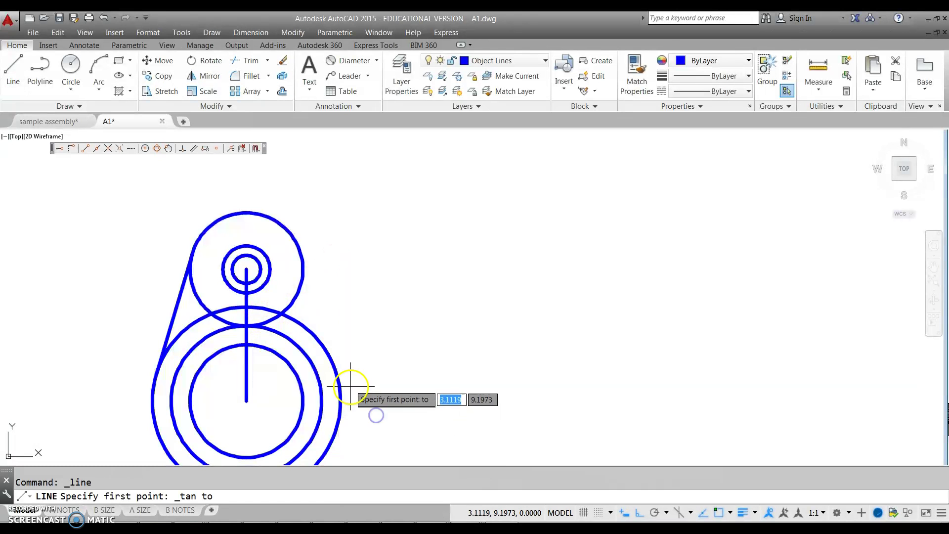
left_click(338, 380)
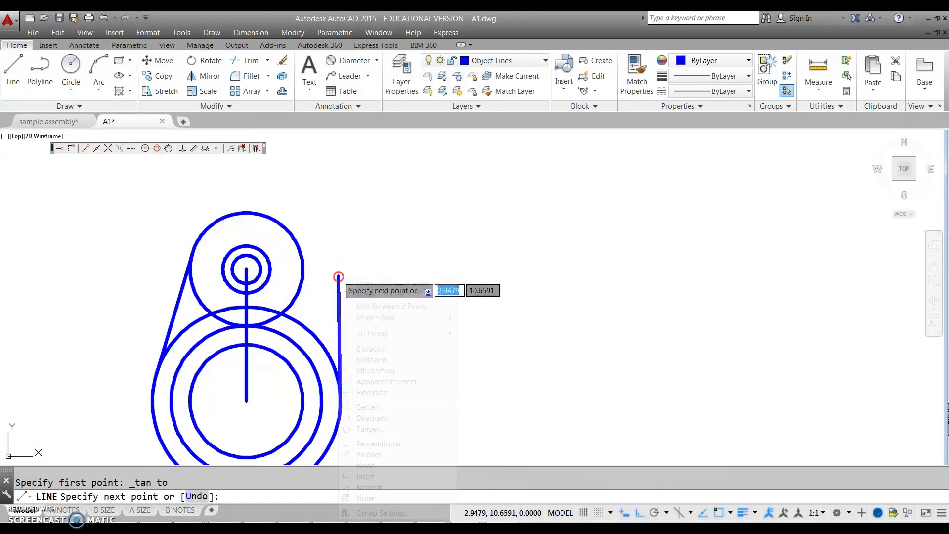
right_click(339, 276, "shift")
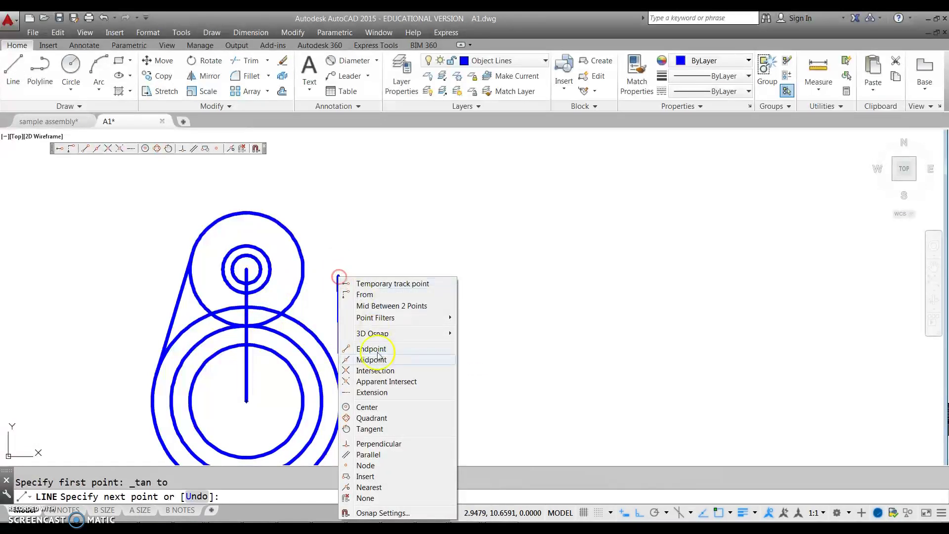
left_click(370, 428)
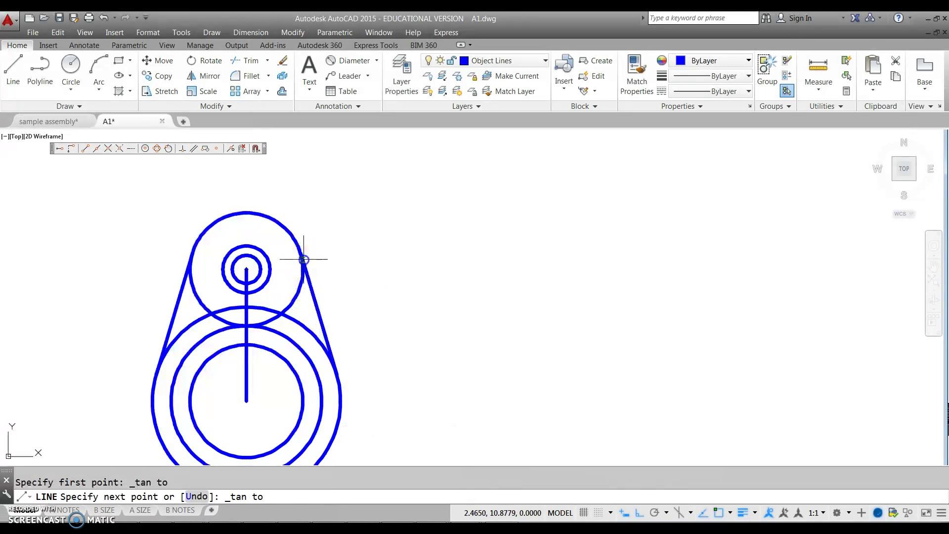
left_click(309, 281)
key("Escape")
left_click(236, 60)
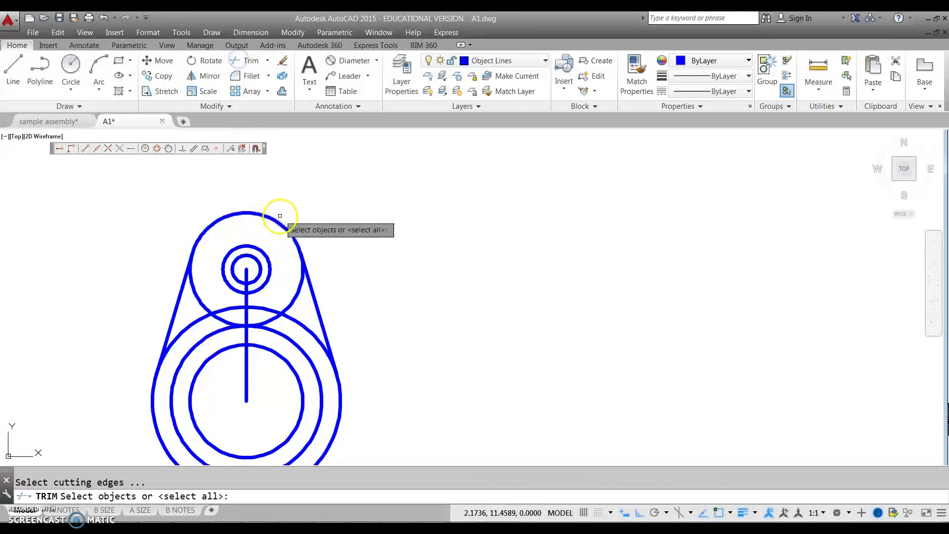
left_click_drag(277, 212, 277, 215)
left_click(264, 230)
left_click(271, 229)
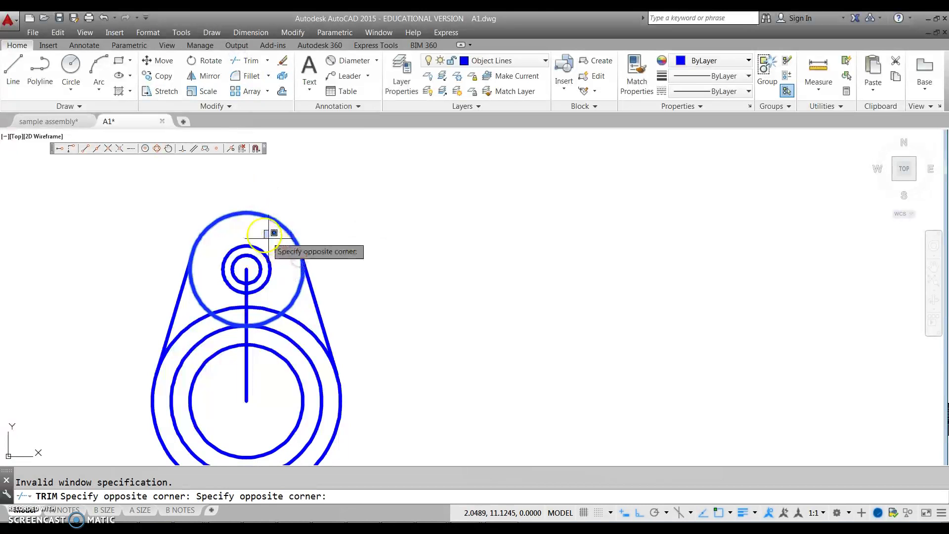
left_click(254, 214)
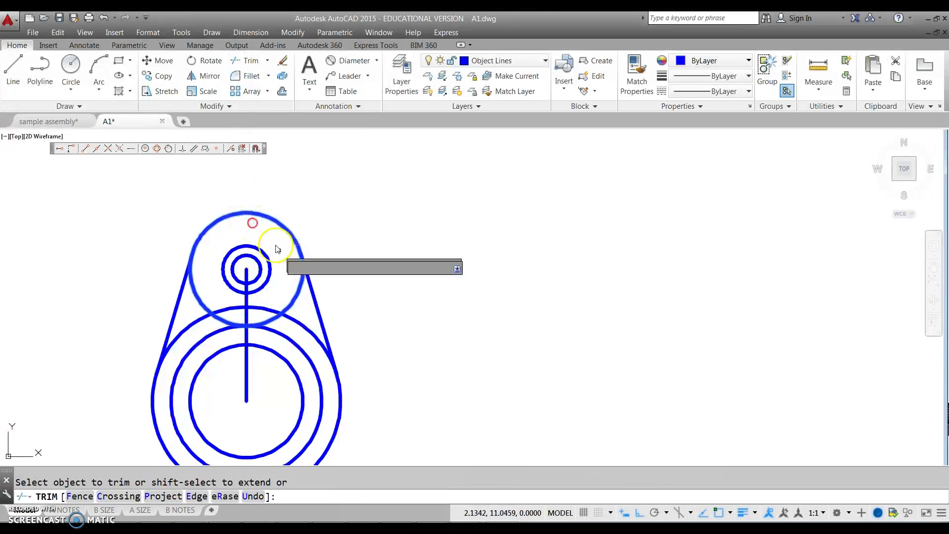
key("Escape")
Step: Trim away the lower part of the .75-radius upper circle between the two tangent lines
left_click(255, 63)
left_click(317, 295)
left_click(310, 299)
left_click(191, 293)
left_click(163, 296)
key("Return")
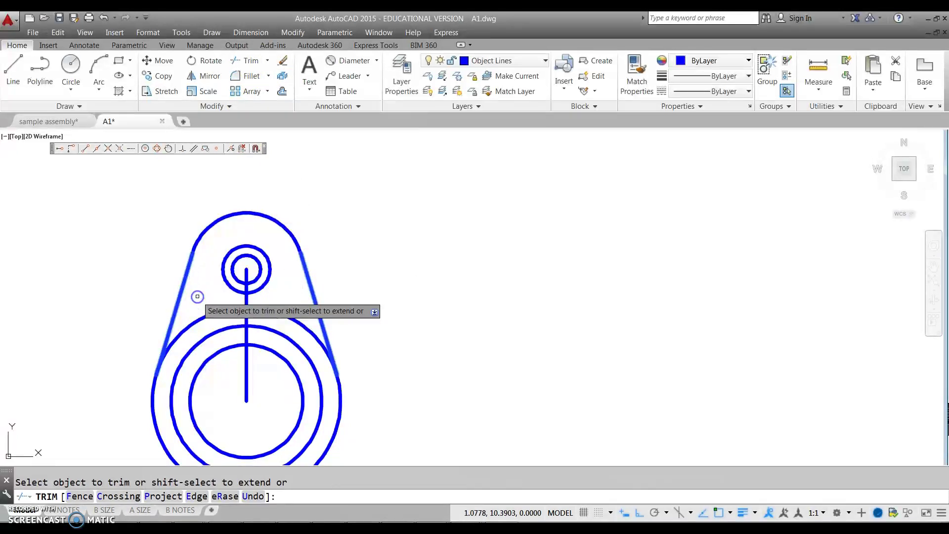
key("Escape")
Step: Delete the vertical construction line joining the centers of the upper and lower circles
left_click(249, 301)
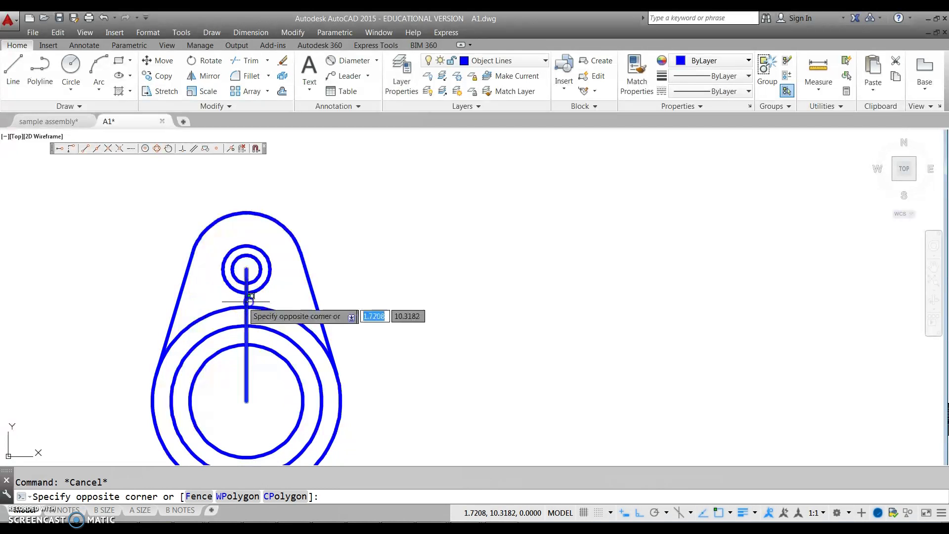
left_click(242, 300)
key("Delete")
Step: Mirror the upper arc, two small circles and tangent lines about a horizontal line through the large circles' center, keeping the originals
mouse_move(284, 359)
middle_mouse_down()
mouse_move(290, 343)
mouse_move(333, 322)
mouse_move(339, 307)
mouse_move(317, 299)
middle_mouse_up()
scroll(339, 311, "down", 2)
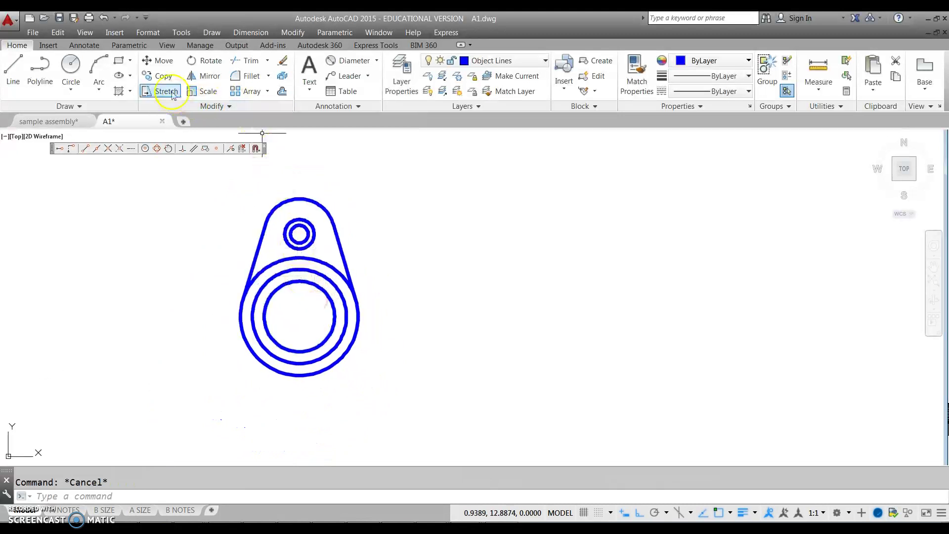
left_click(202, 78)
left_click(353, 183)
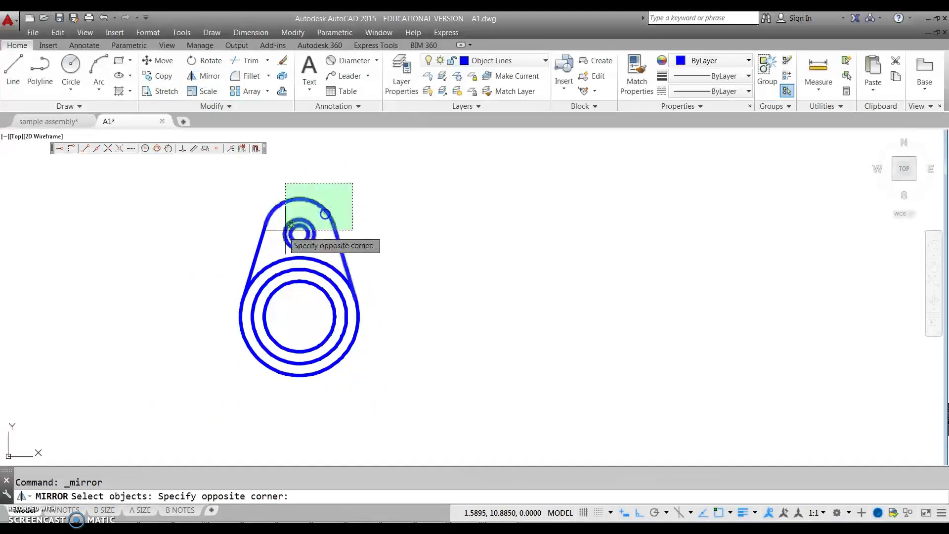
left_click(245, 251)
key("Return")
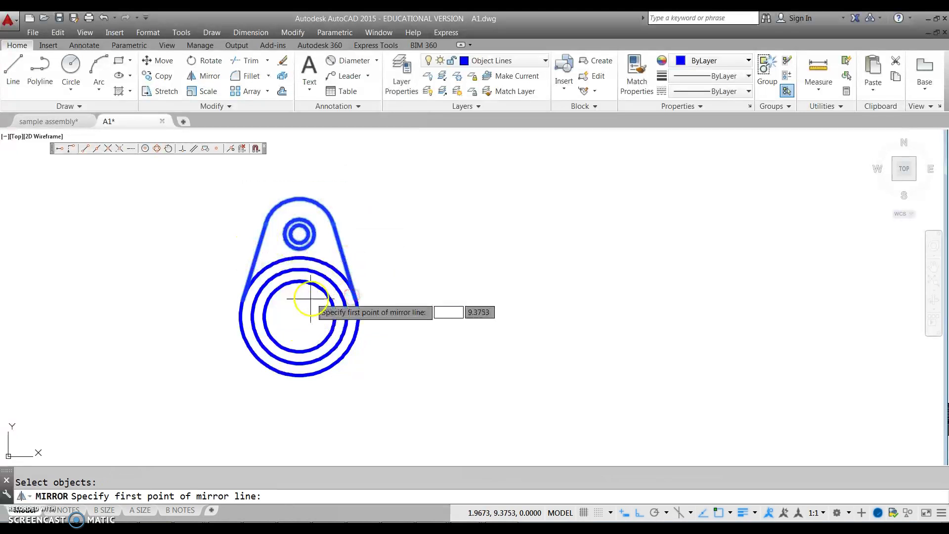
left_click(299, 316)
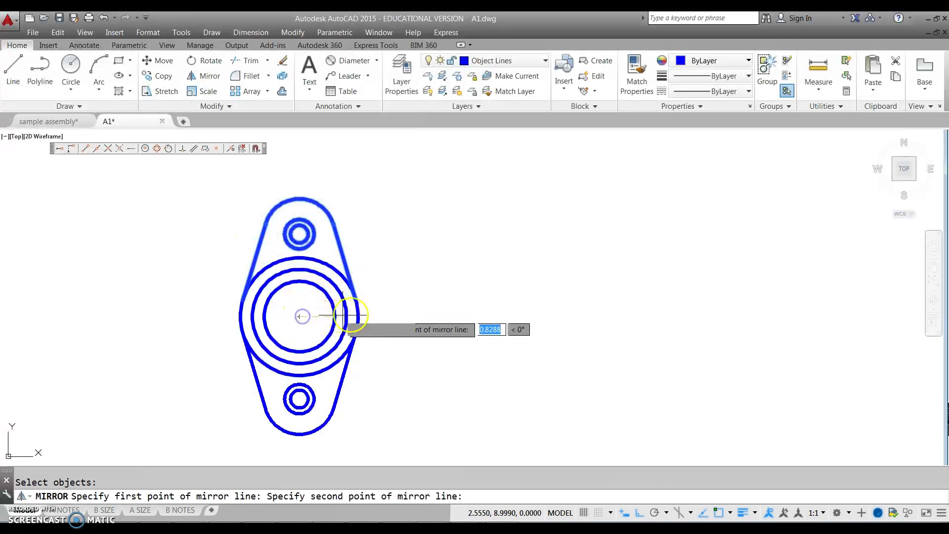
left_click(447, 312)
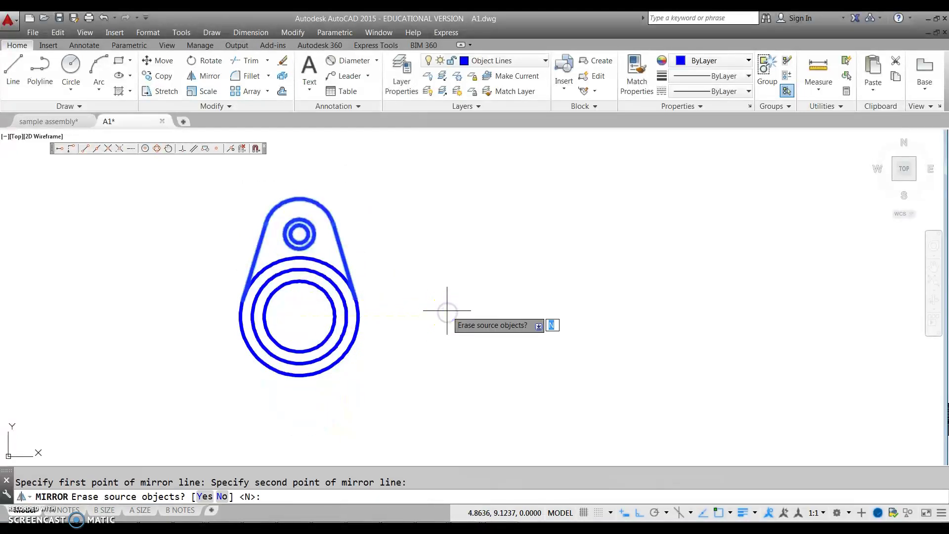
left_click(470, 321)
key("Return")
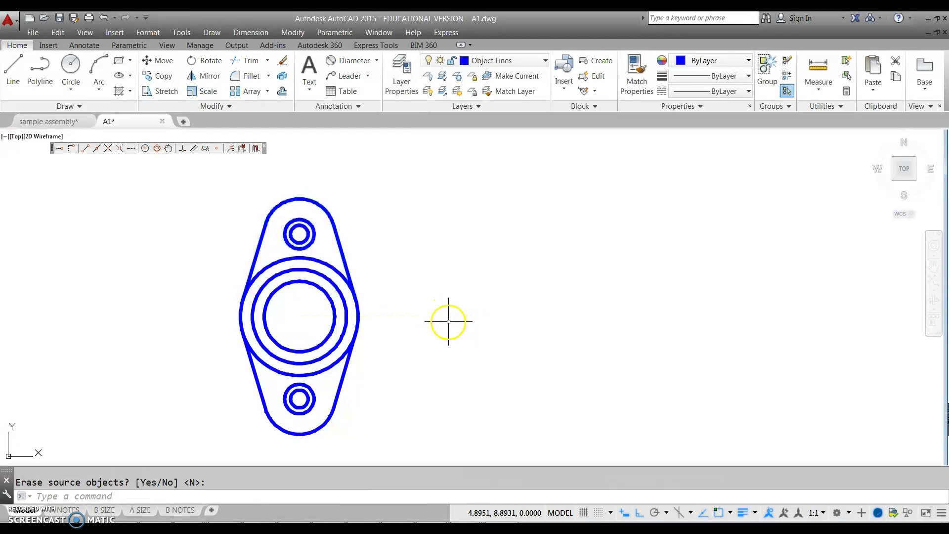
Step: Make Center Lines the current layer and draw a horizontal line across the largest circle from its left quadrant to its right quadrant
scroll(298, 341, "up", 3)
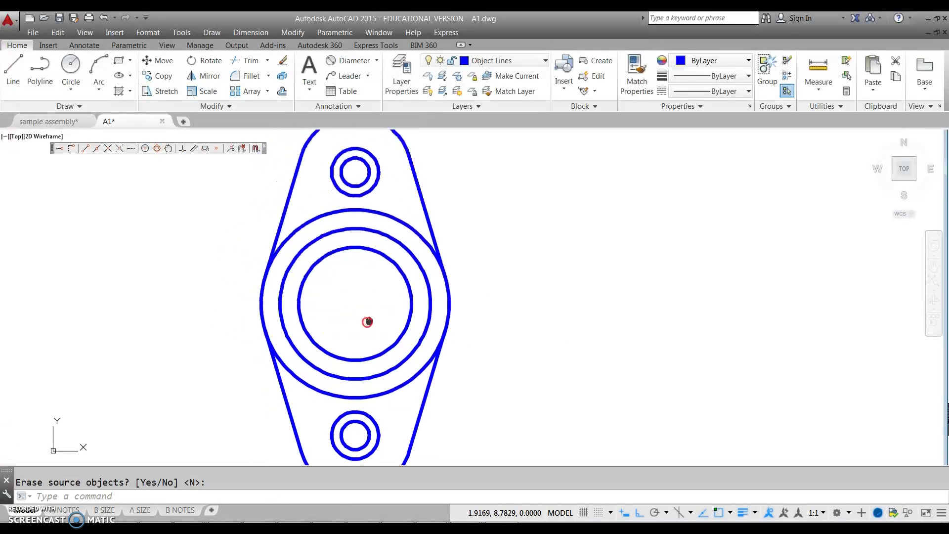
middle_click_drag(357, 305, 325, 377)
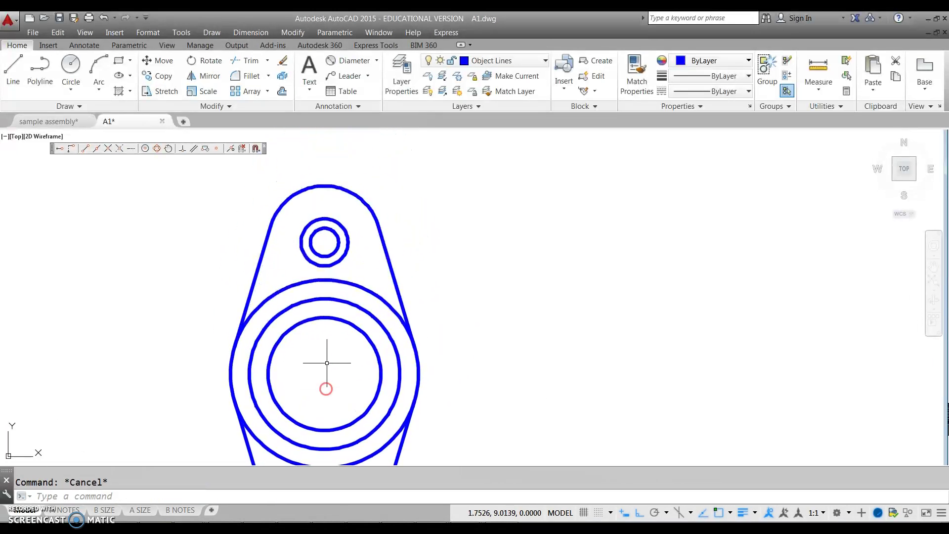
left_click(511, 61)
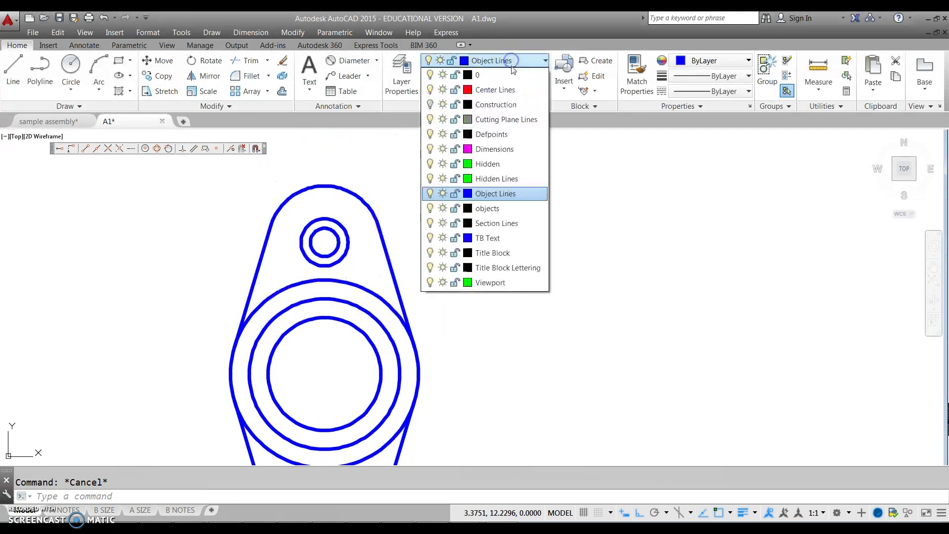
left_click(491, 90)
left_click(12, 71)
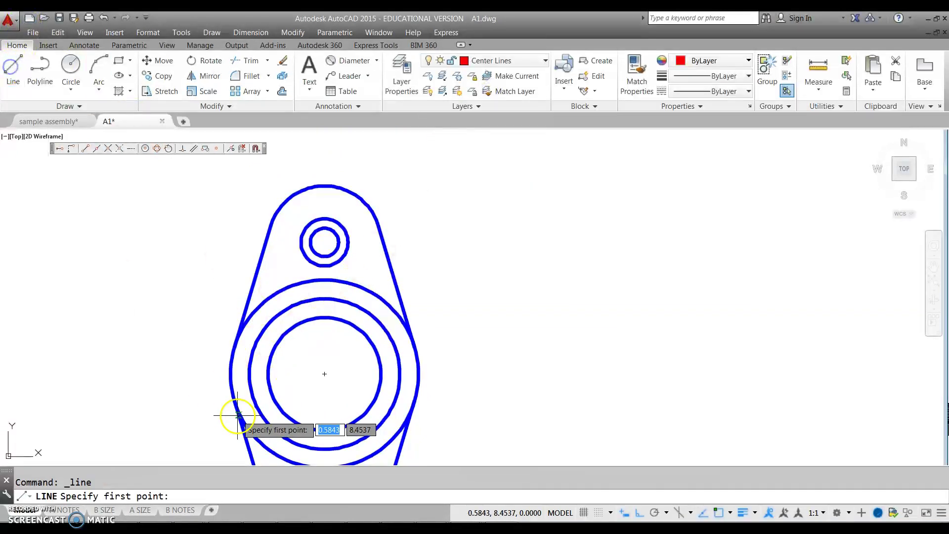
left_click(233, 374)
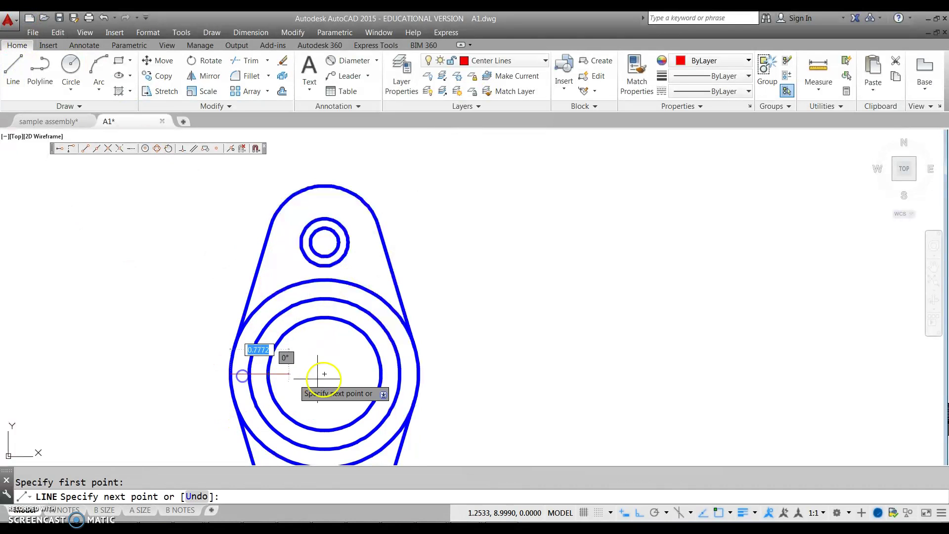
left_click(422, 375)
key("Escape")
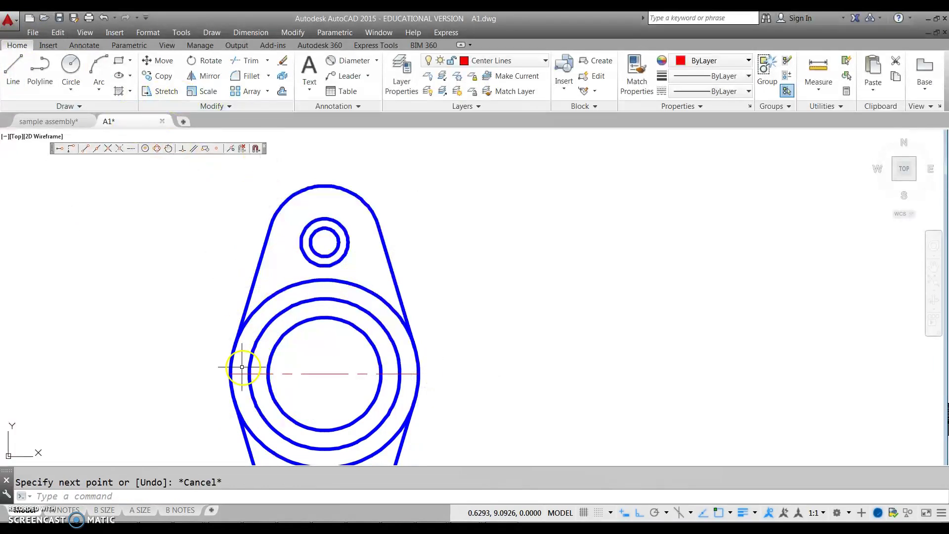
Step: Offset the largest circle outward by .125 as a guide for the centerline overhang
left_click(282, 91)
type(".125")
key("Return")
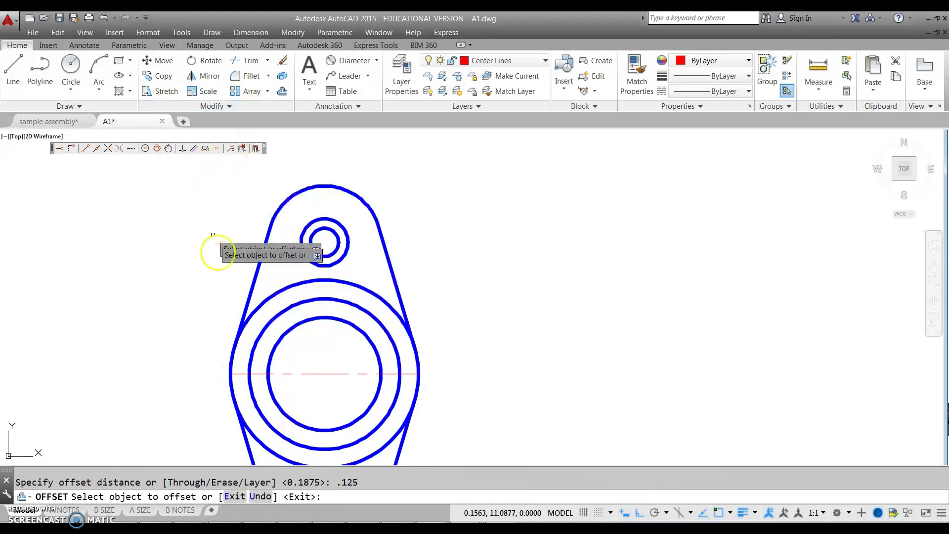
left_click(251, 304)
left_click(218, 289)
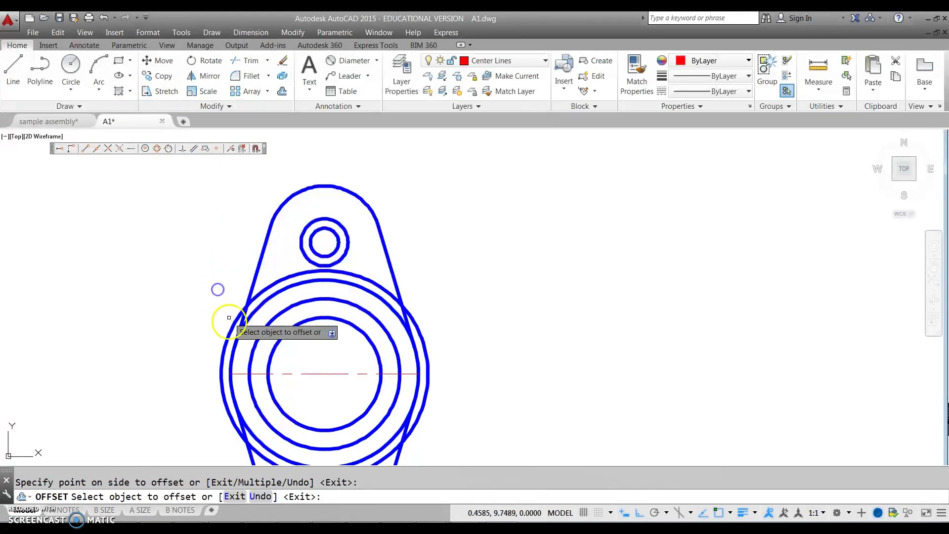
key("Escape")
Step: Stretch both ends of the horizontal centerline out to the left and right quadrants of the offset circle
left_click(230, 374)
left_click(221, 374)
key("Escape")
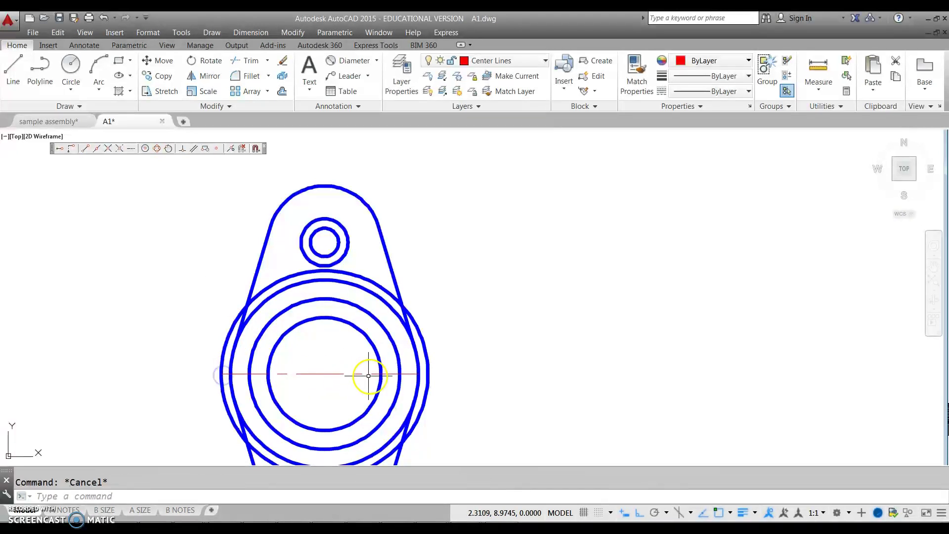
left_click(418, 374)
left_click(426, 373)
key("Escape")
key("Escape")
Step: Delete the outermost offset circle used as a guide for the centerline
left_click(426, 357)
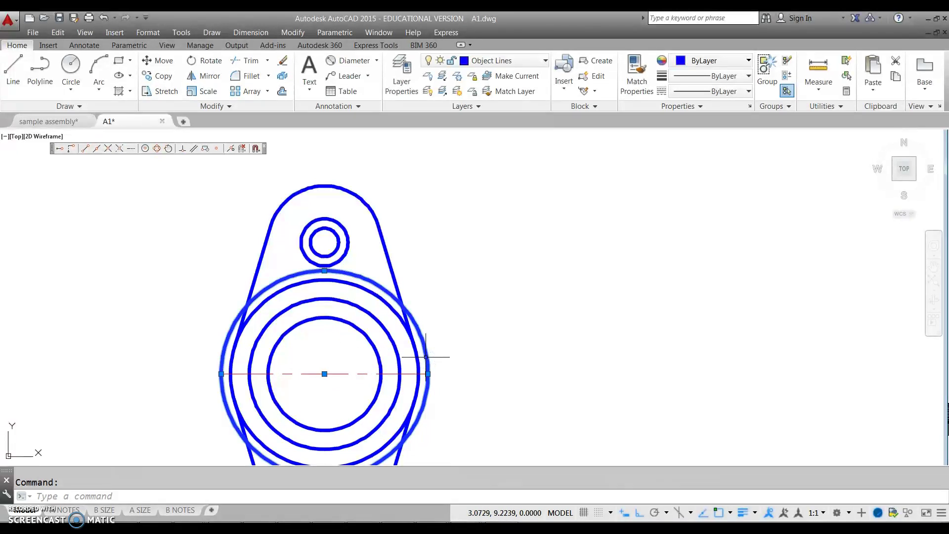
key("Delete")
scroll(341, 316, "down", 2)
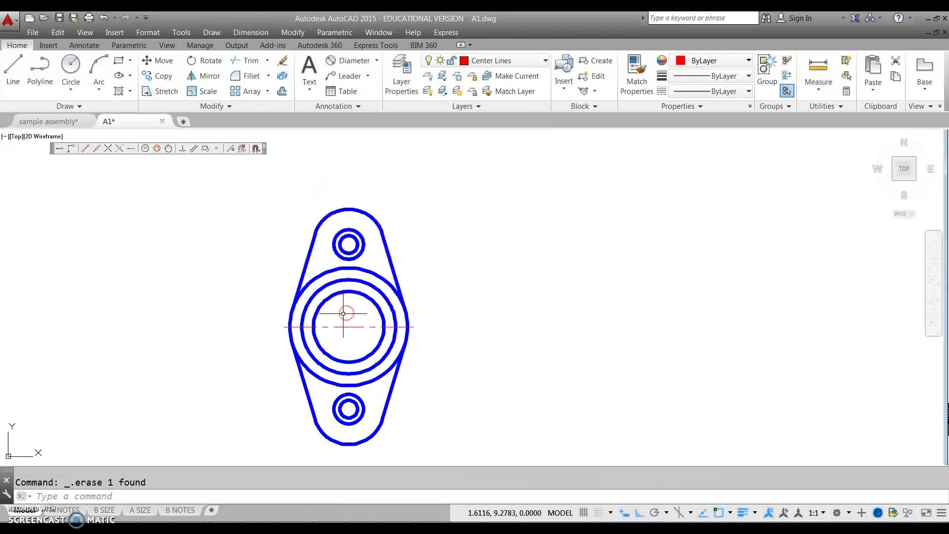
Step: Make Hidden Lines the current layer and draw a line from the largest circle's left quadrant to the innermost large circle's left quadrant
scroll(276, 322, "up", 4)
key("Escape")
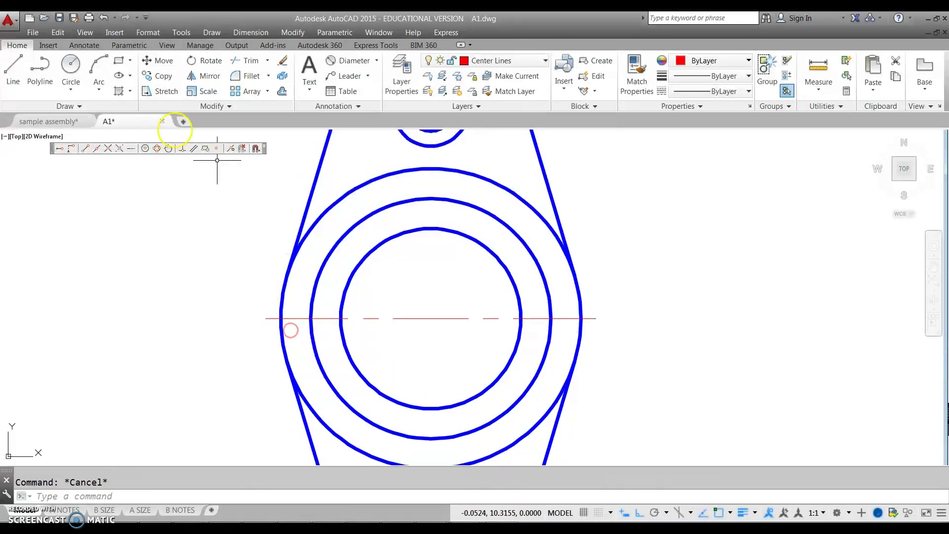
left_click(485, 59)
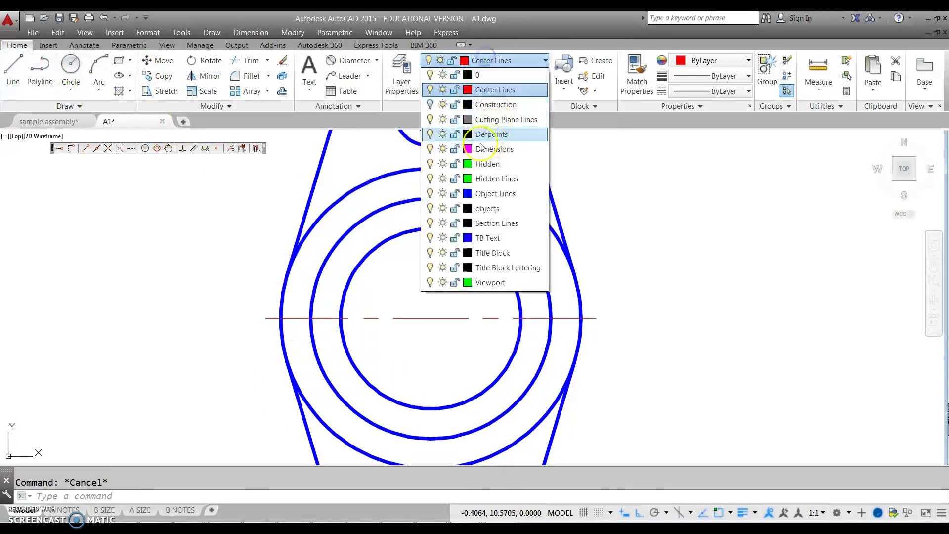
left_click(484, 179)
left_click(12, 72)
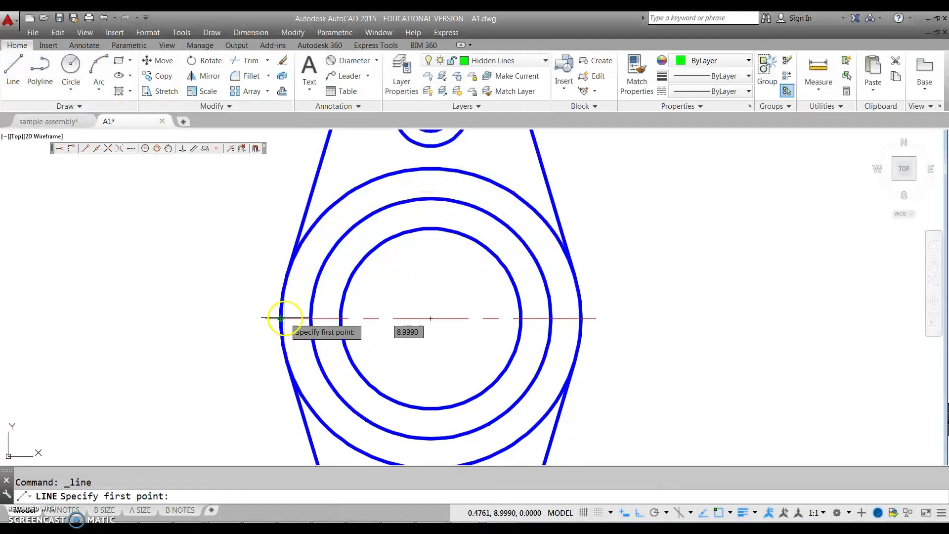
left_click(280, 318)
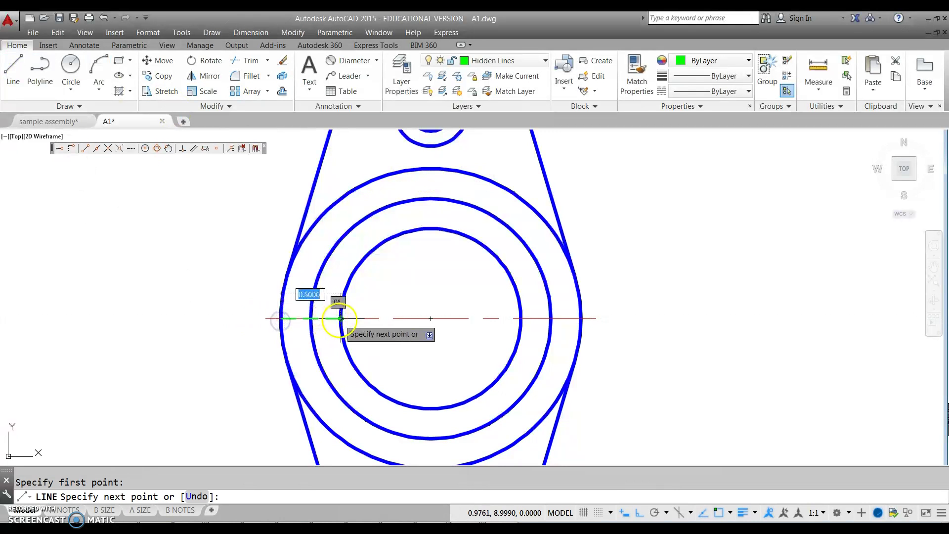
left_click(340, 318)
key("Escape")
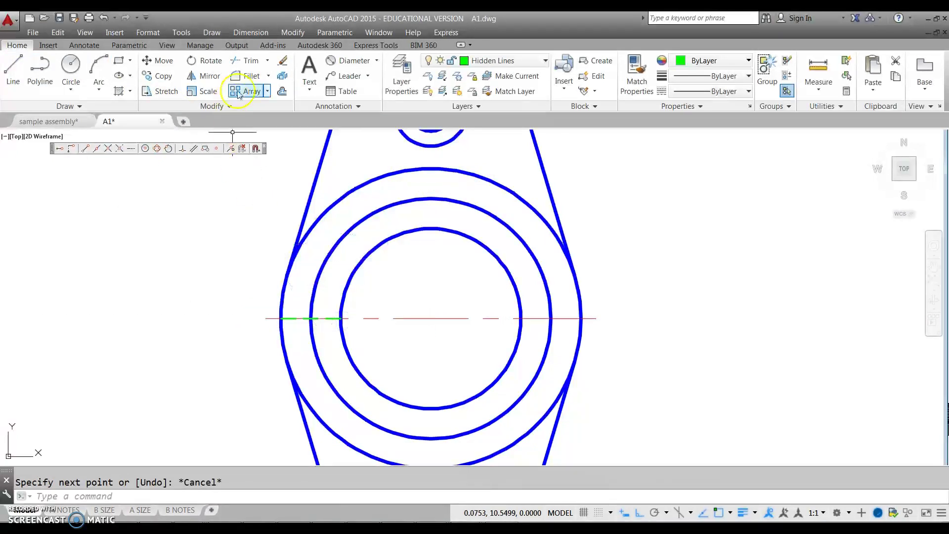
Step: Offset the short horizontal hidden line by 3/16 both above and below
left_click(284, 92)
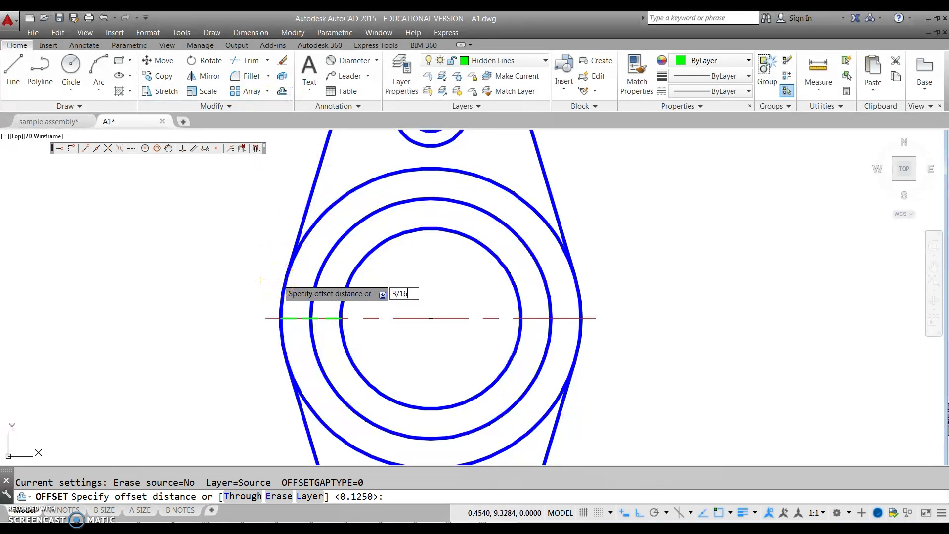
key("Return")
left_click(289, 315)
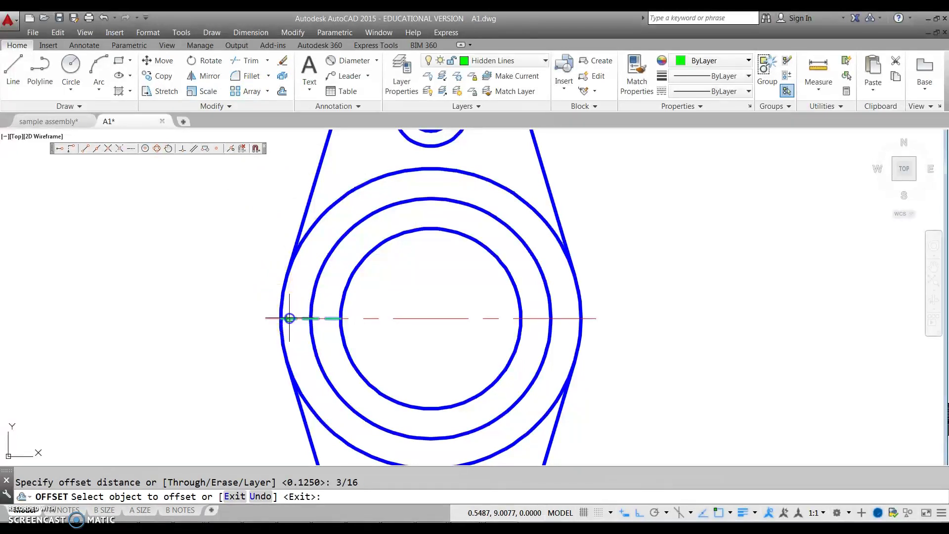
left_click(290, 299)
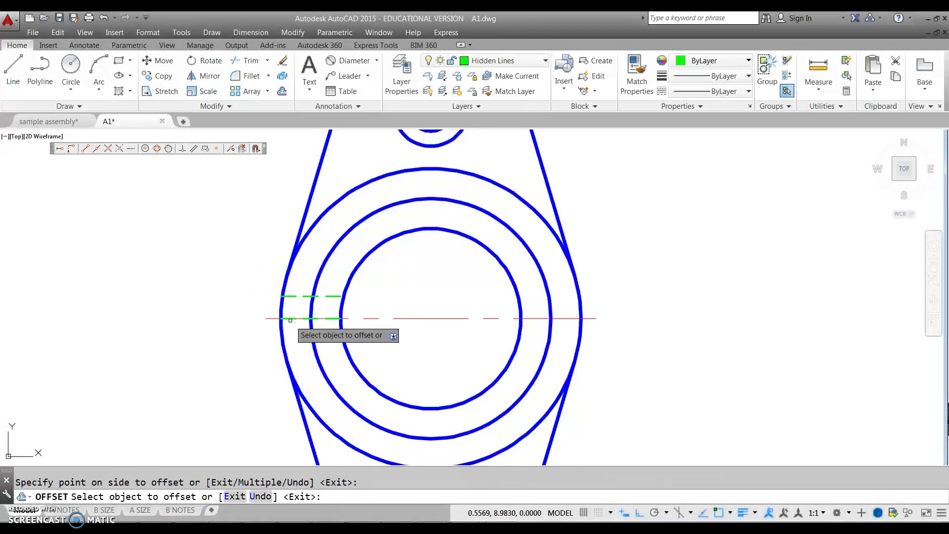
left_click(291, 319)
left_click(291, 333)
key("Escape")
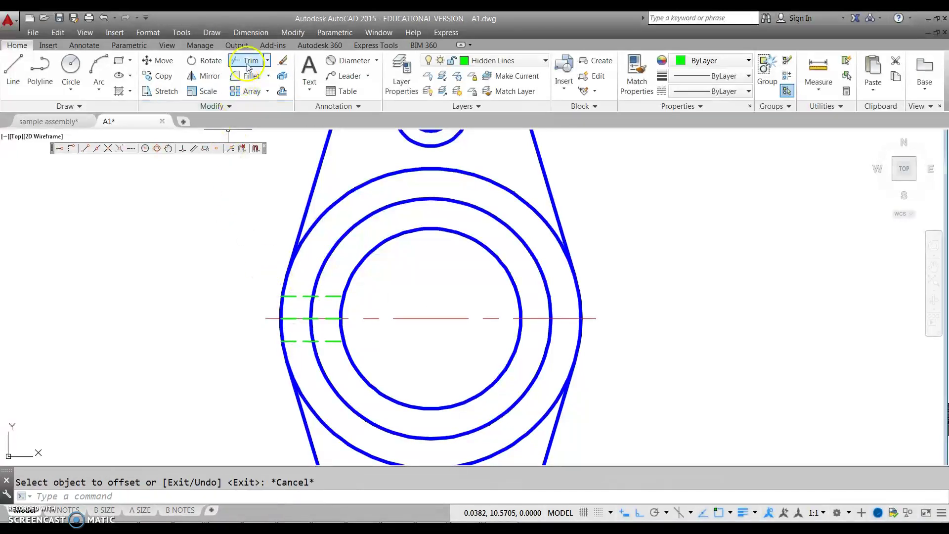
Step: Extend the upper and lower offset hidden lines to the innermost large circle
left_click(268, 62)
left_click(250, 99)
left_click(351, 272)
left_click(345, 278)
key("Return")
scroll(342, 282, "up", 6)
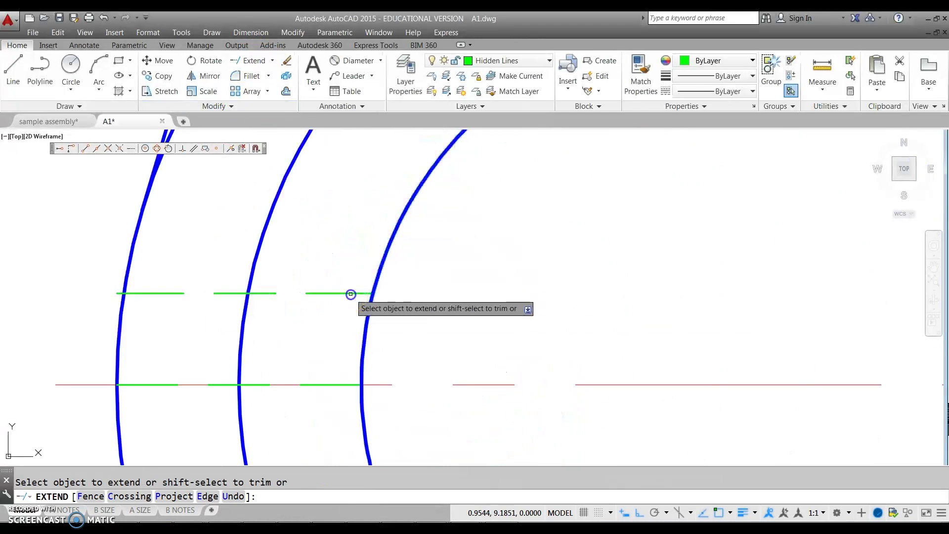
middle_click_drag(382, 373, 363, 256)
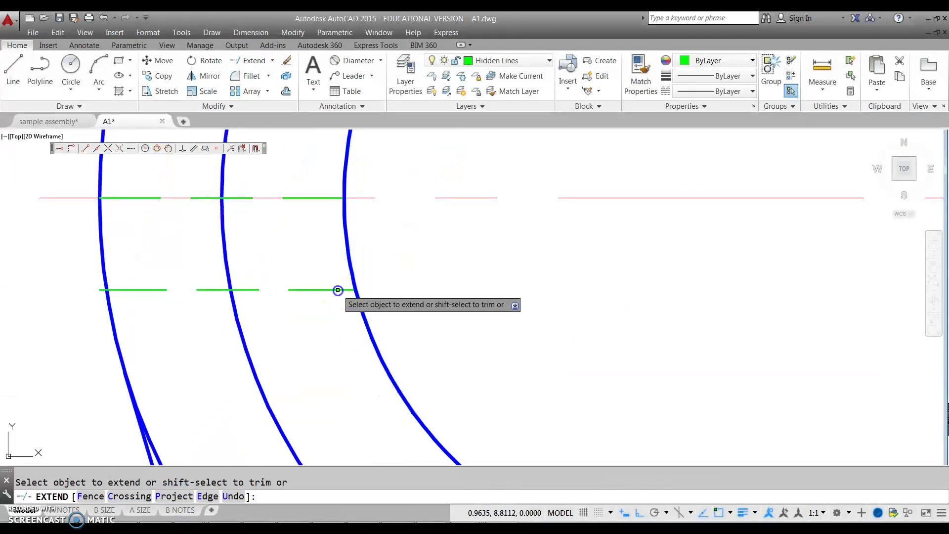
left_click(292, 82)
Step: Trim the overhanging end of the lower offset hidden line back to the largest circle
left_click(272, 61)
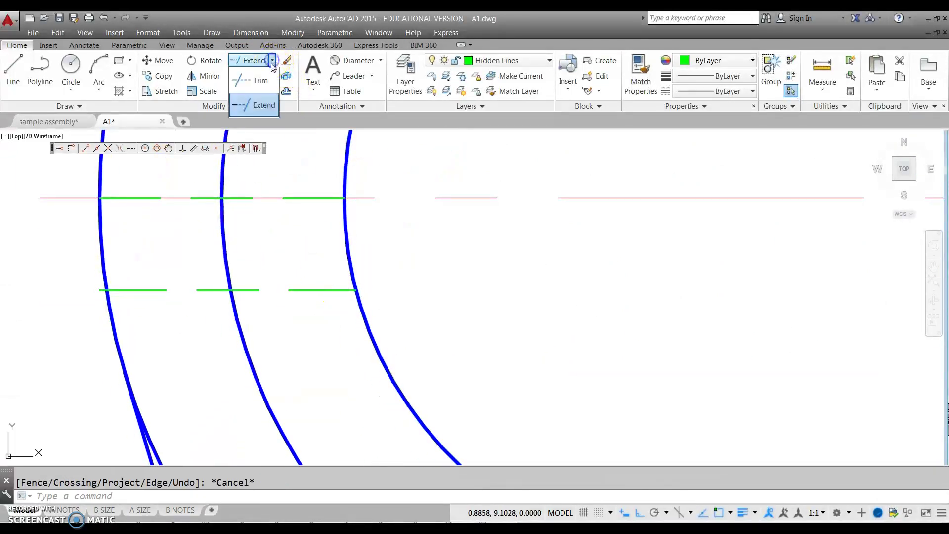
left_click(258, 80)
left_click(162, 205)
left_click(83, 254)
key("Return")
left_click(98, 291)
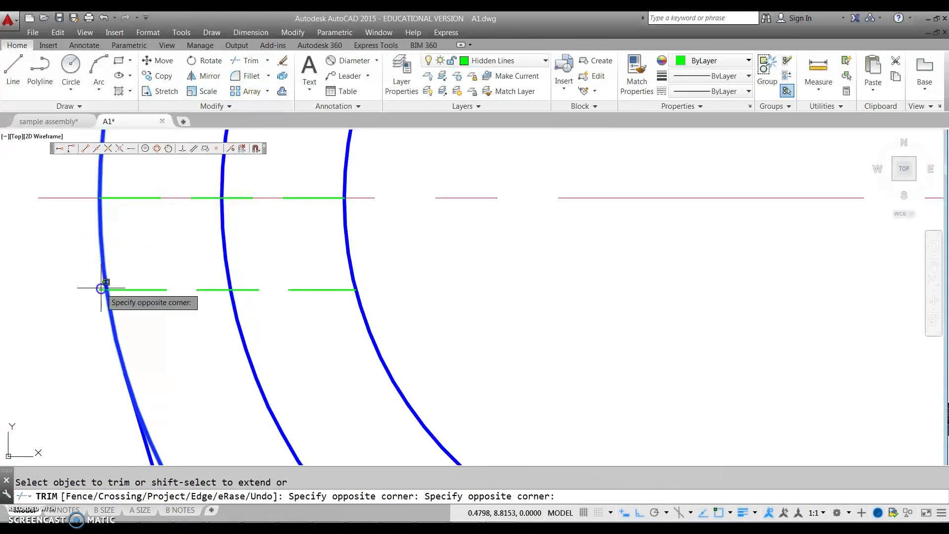
left_click(97, 292)
mouse_move(96, 294)
middle_mouse_down()
mouse_move(158, 280)
mouse_move(178, 250)
middle_mouse_up()
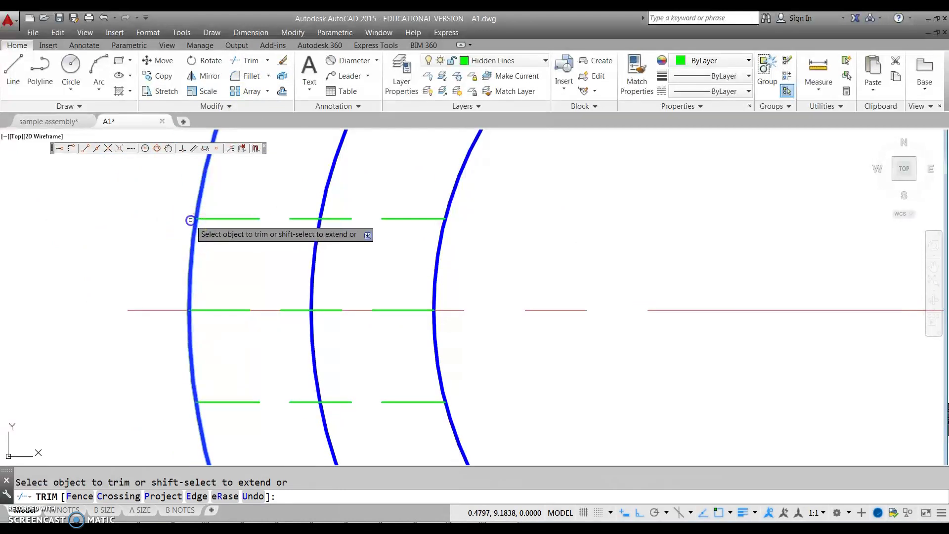
key("Escape")
Step: Delete the middle hidden line that lies on the horizontal centerline between the two offset hidden lines
left_click(169, 287)
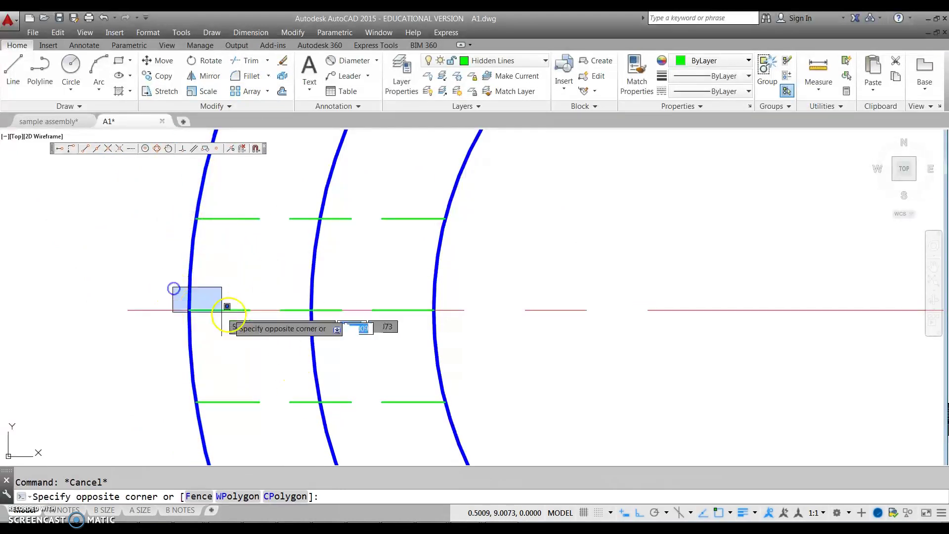
left_click(441, 320)
key("Delete")
scroll(476, 316, "down", 5)
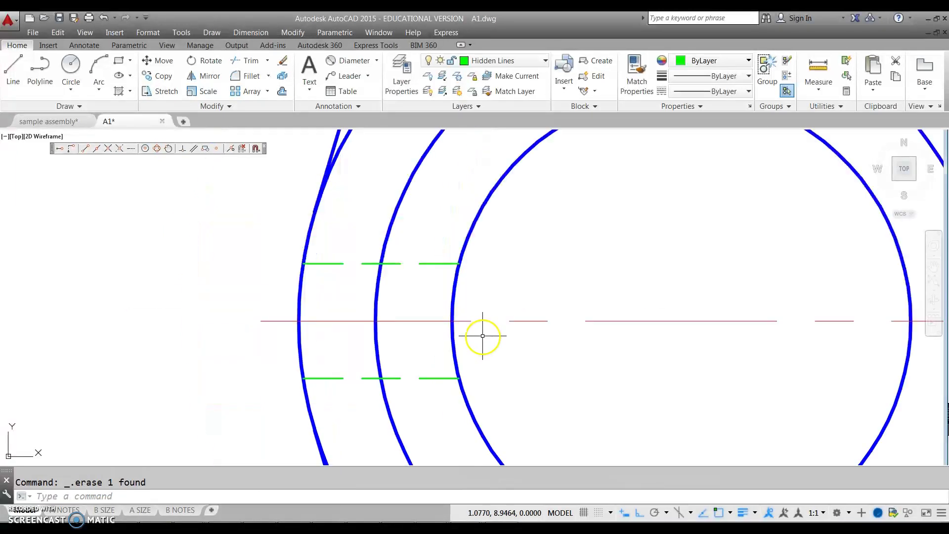
middle_click_drag(423, 324, 365, 323)
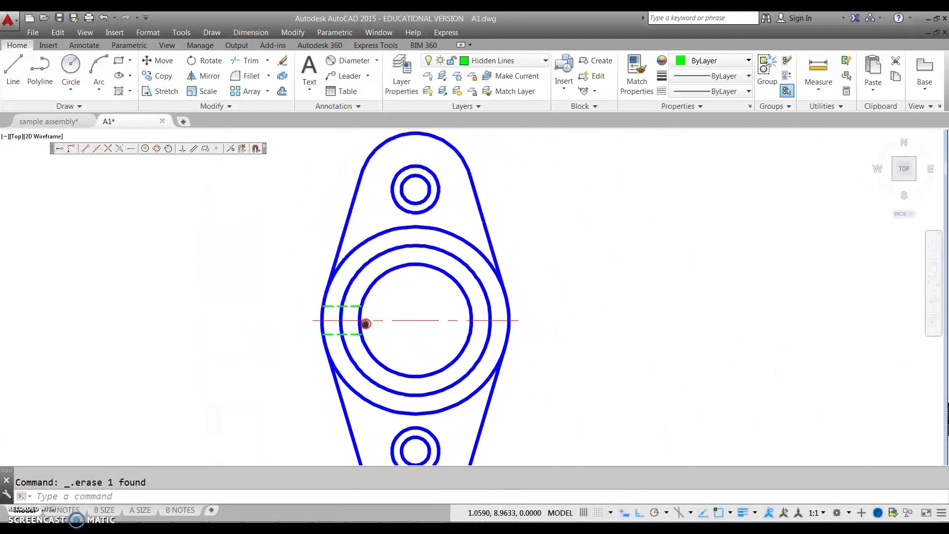
Step: Make Cutting Plane Lines the current layer and draw a vertical line from the top of the upper lobe to the bottom of the lower lobe
left_click(499, 61)
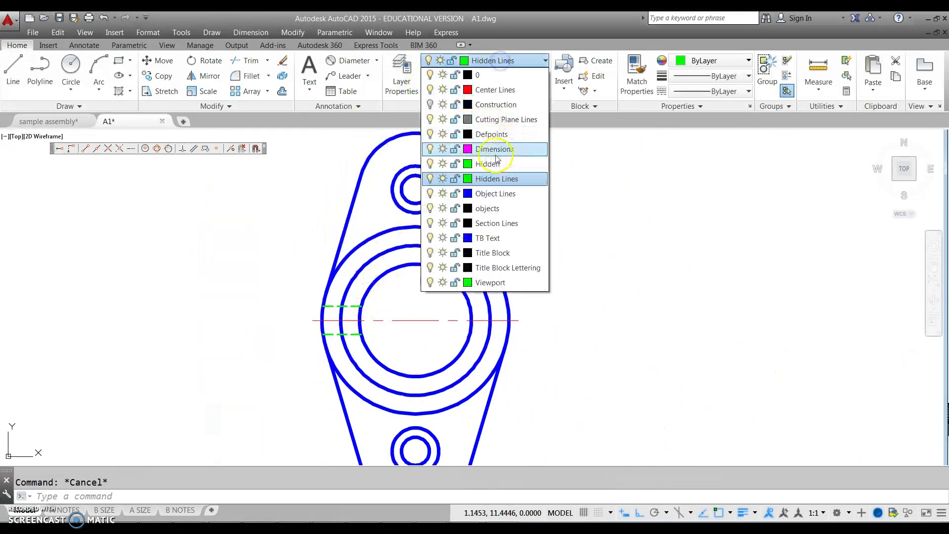
left_click(502, 120)
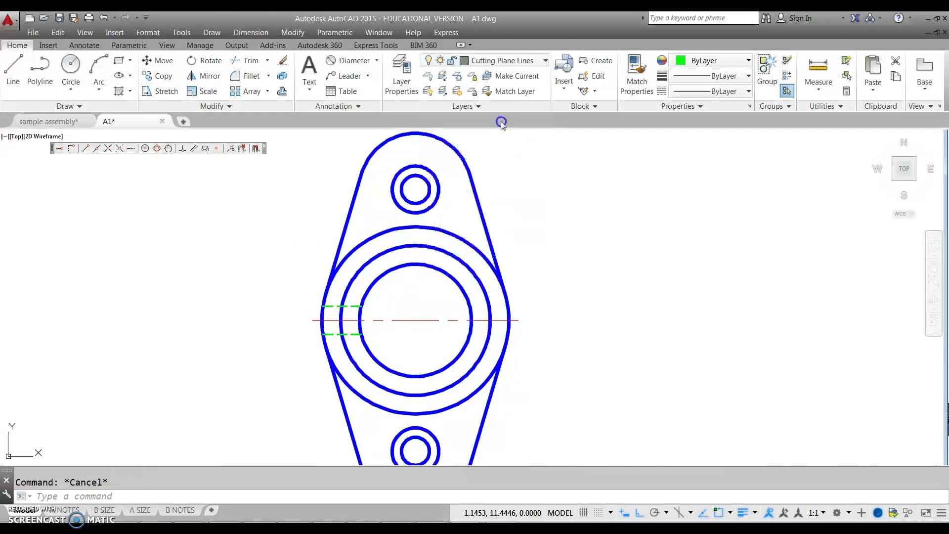
left_click(7, 75)
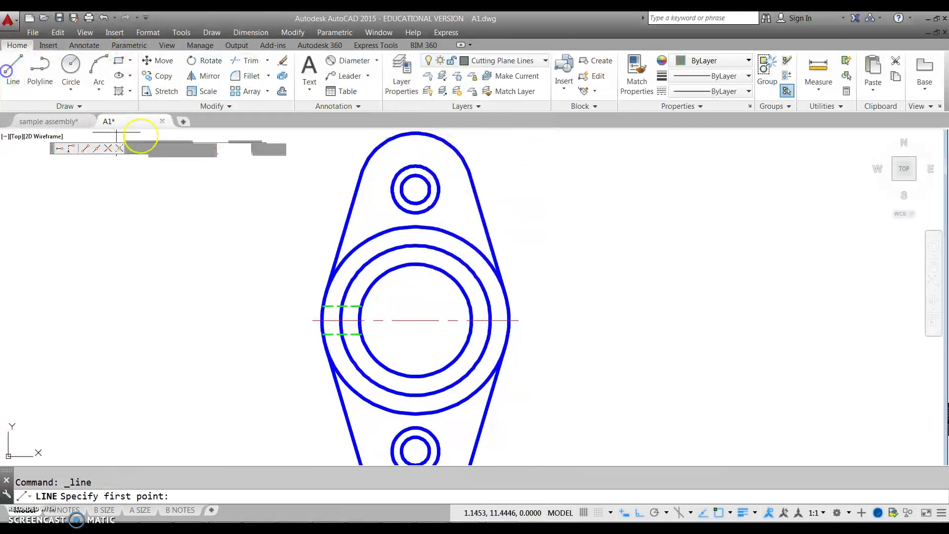
left_click(415, 133)
middle_click_drag(414, 322, 413, 174)
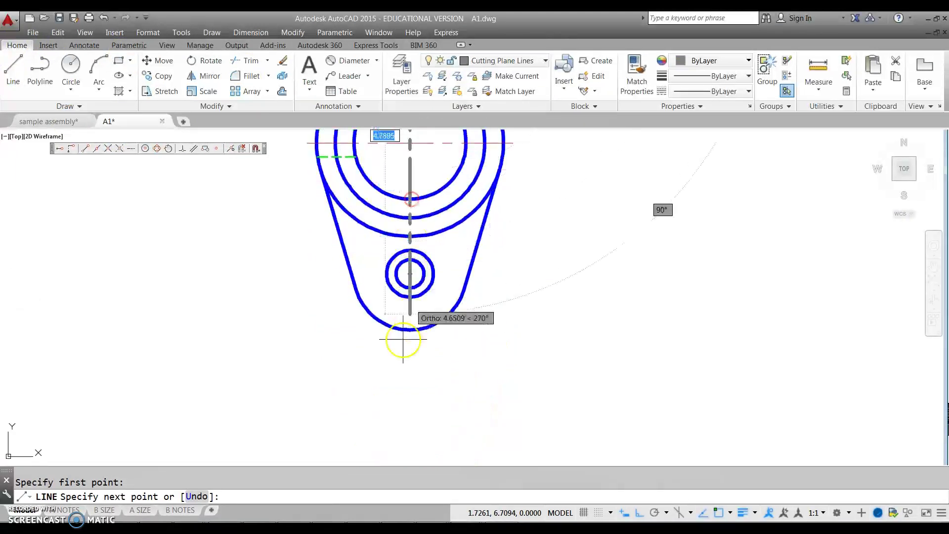
left_click(409, 328)
key("Escape")
Step: Stretch both ends of the vertical cutting plane line 0.5 beyond the part outline
scroll(412, 324, "up", 4)
left_click(414, 320)
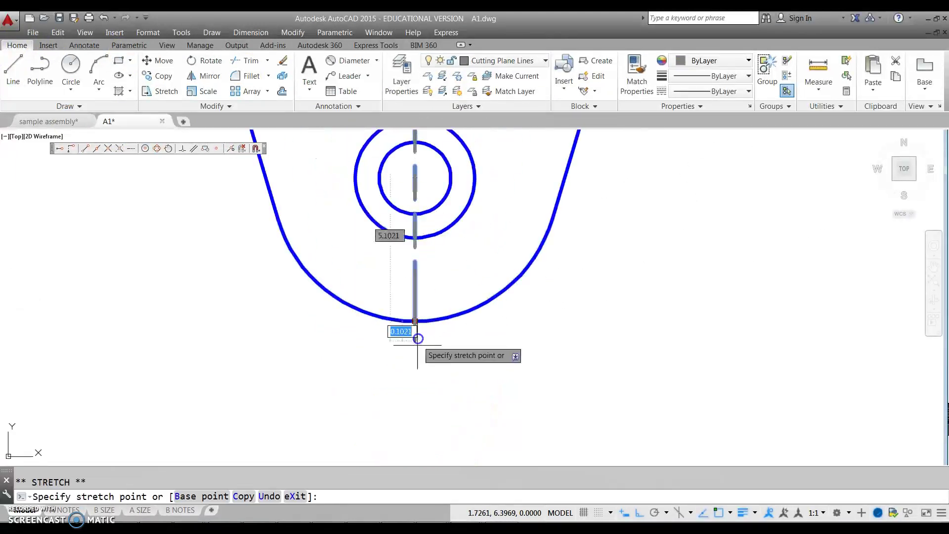
type(".5")
key("Return")
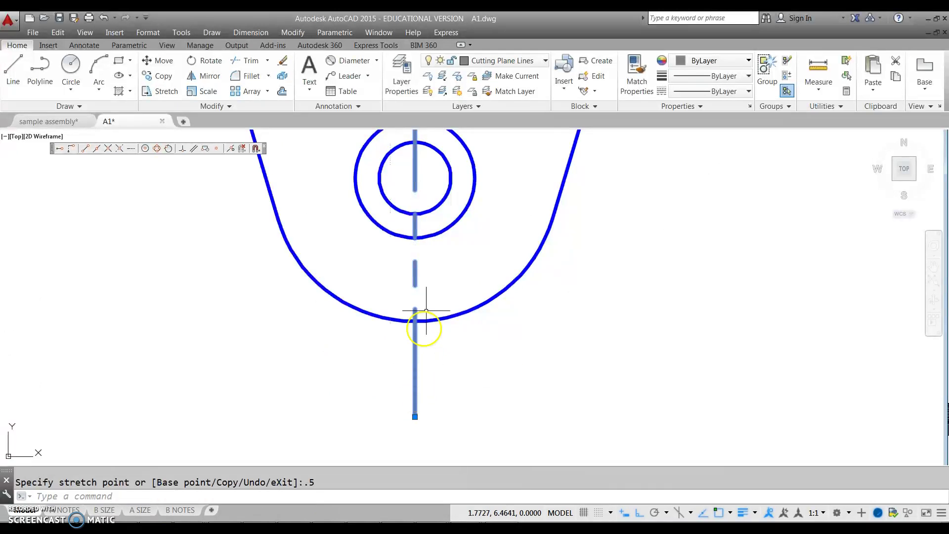
scroll(418, 346, "down", 4)
scroll(433, 259, "up", 7)
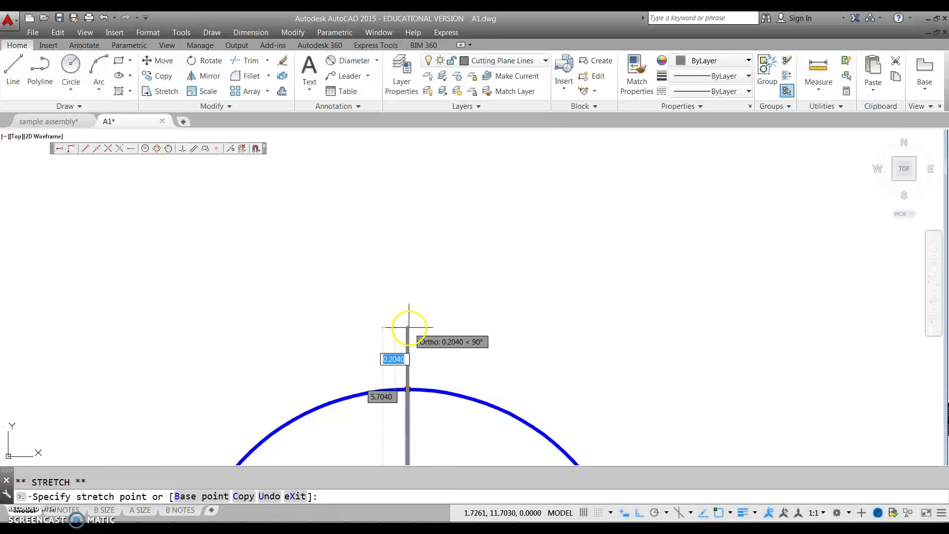
key("Return")
key("Escape")
Step: Set the multileader style to Cutting plane line and draw a left-pointing arrow ending at the upper end of the vertical cutting plane line
scroll(317, 282, "down", 2)
middle_click_drag(318, 282, 402, 281)
scroll(399, 252, "up", 1)
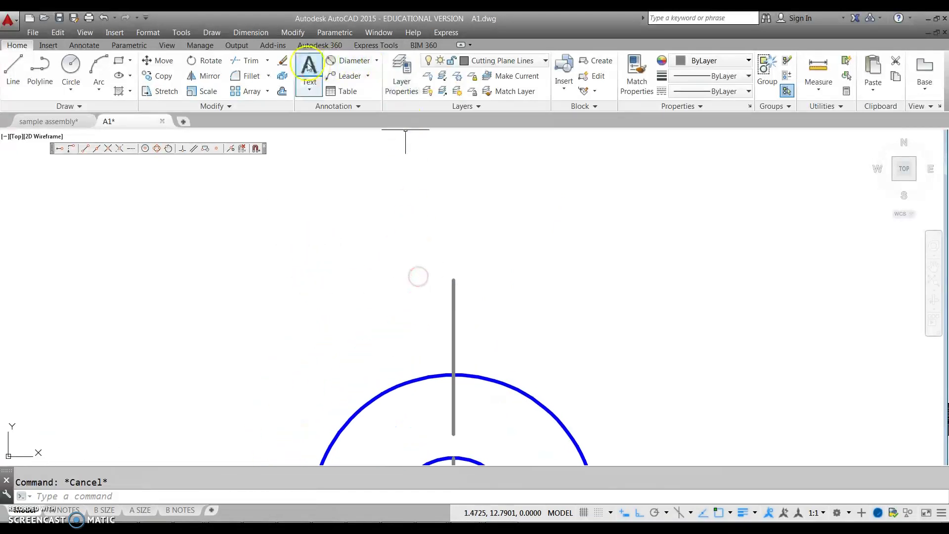
left_click(350, 77)
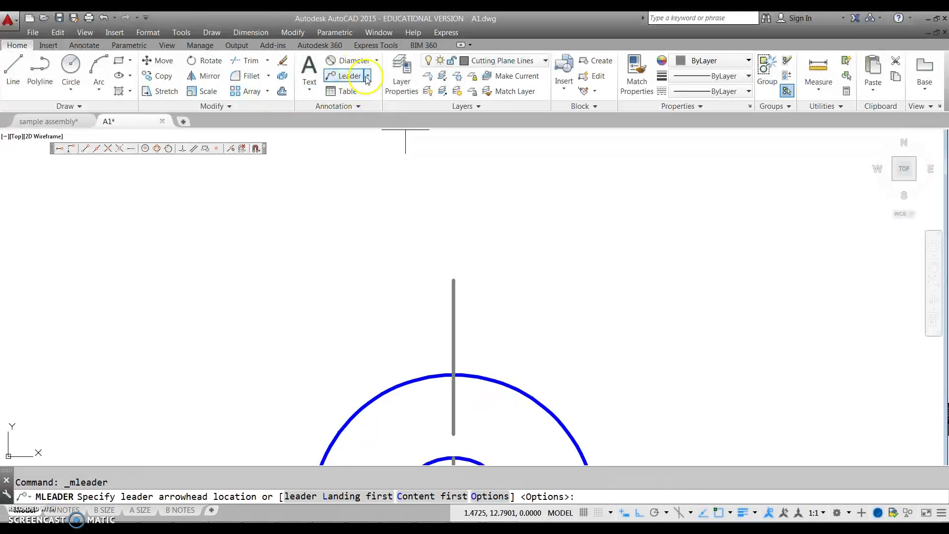
left_click(74, 49)
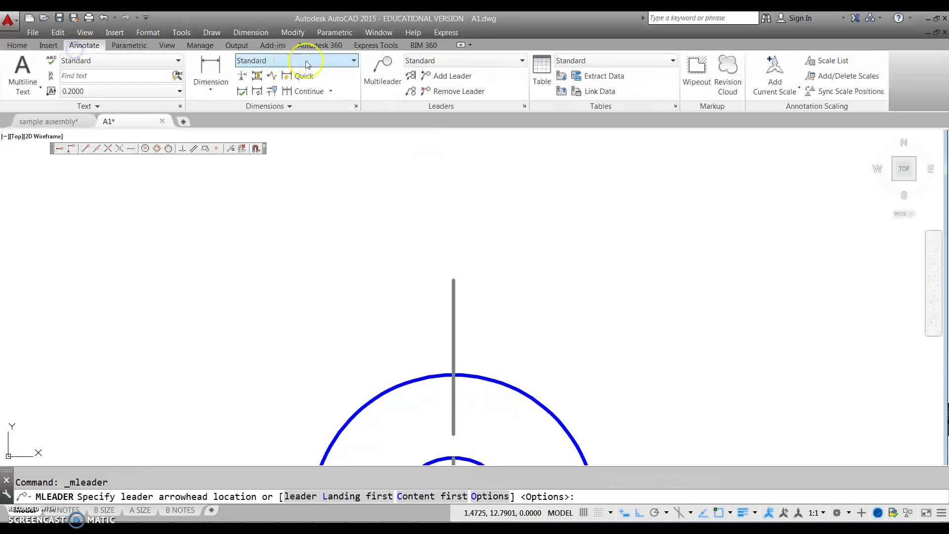
left_click(512, 64)
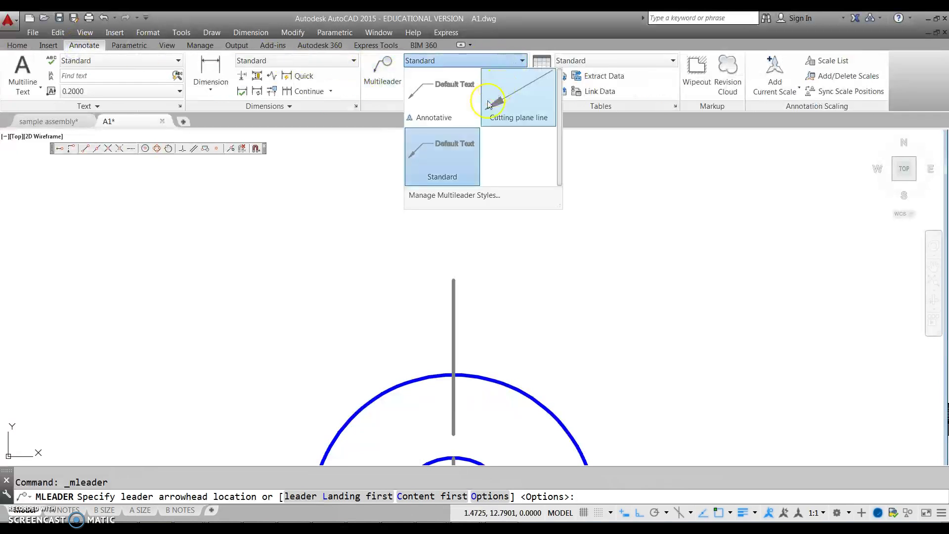
left_click(530, 110)
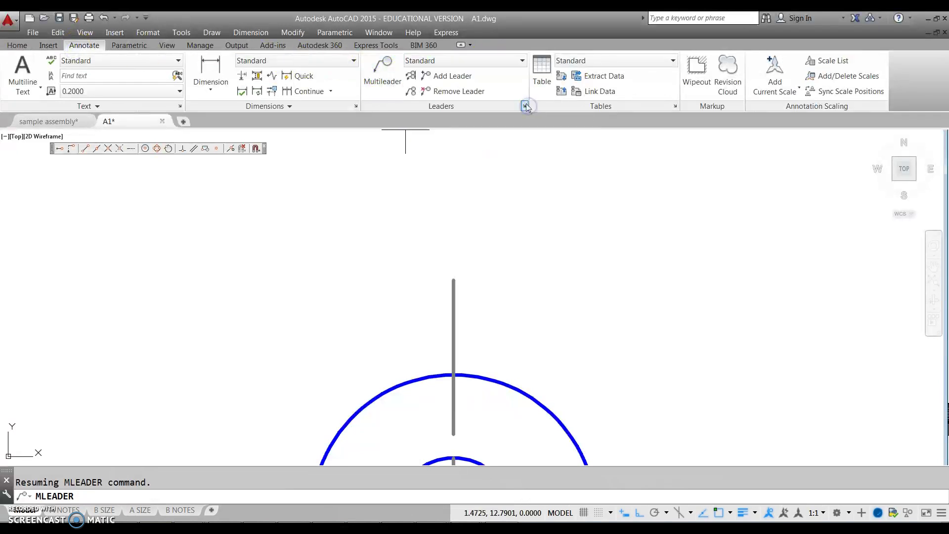
left_click(382, 72)
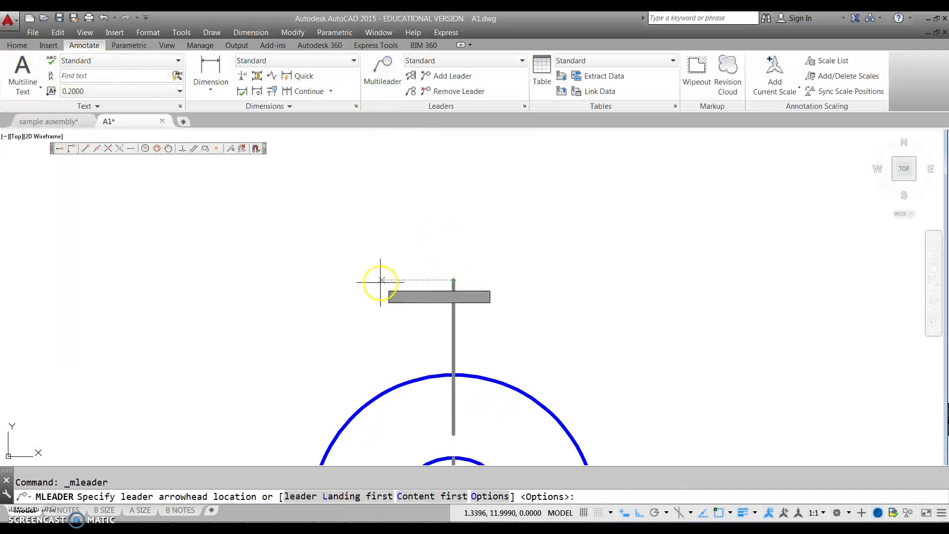
left_click(334, 281)
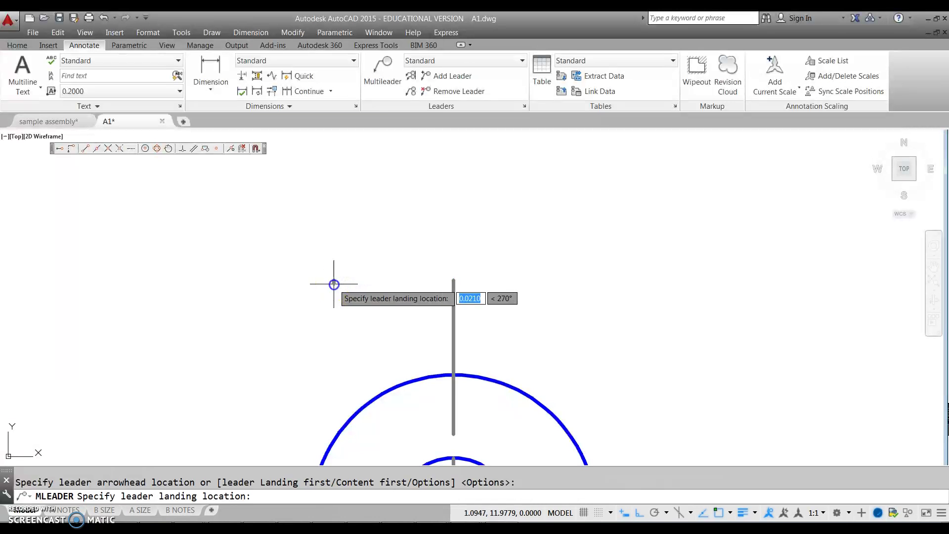
left_click(450, 280)
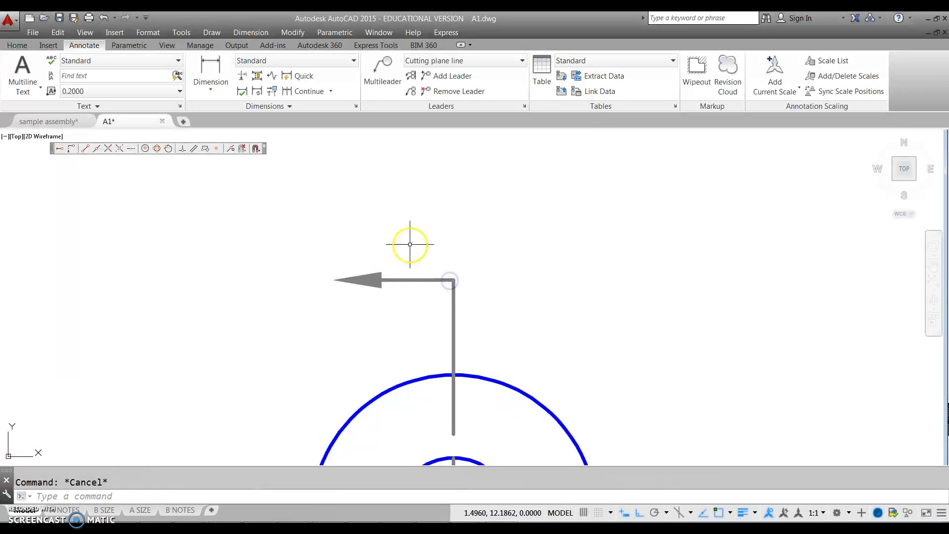
Step: Mirror the upper cutting plane arrow about the horizontal centerline onto the line's lower end, keeping the original
left_click(14, 45)
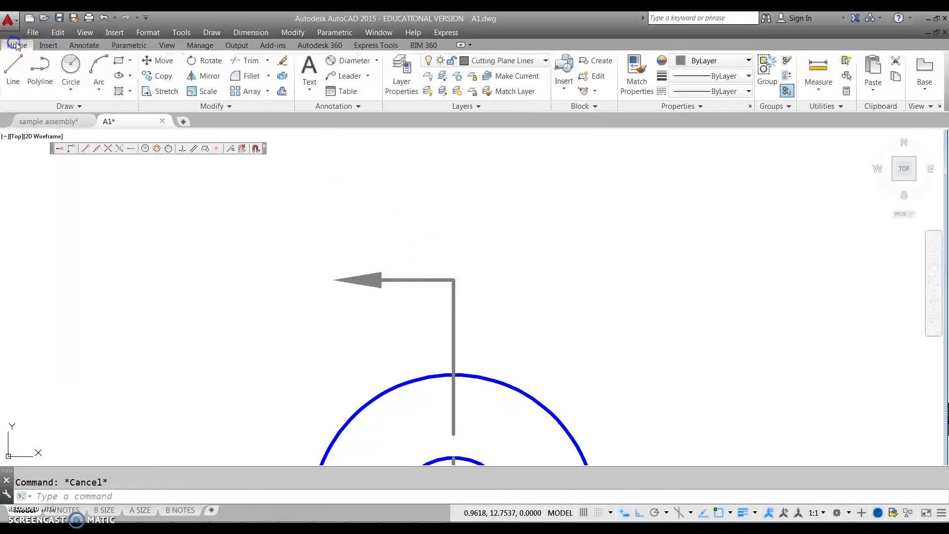
left_click(408, 233)
left_click(363, 307)
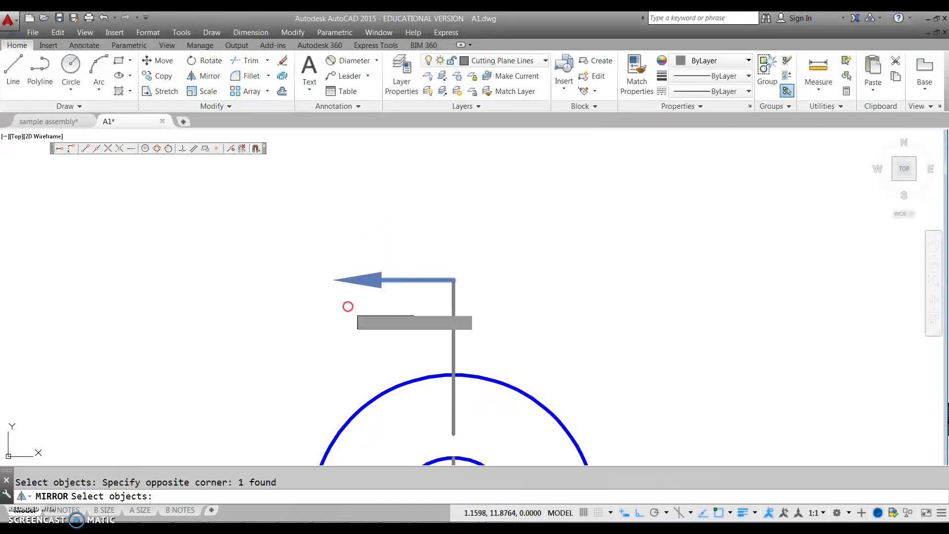
key("Return")
scroll(349, 307, "down", 5)
middle_click_drag(400, 355, 406, 292)
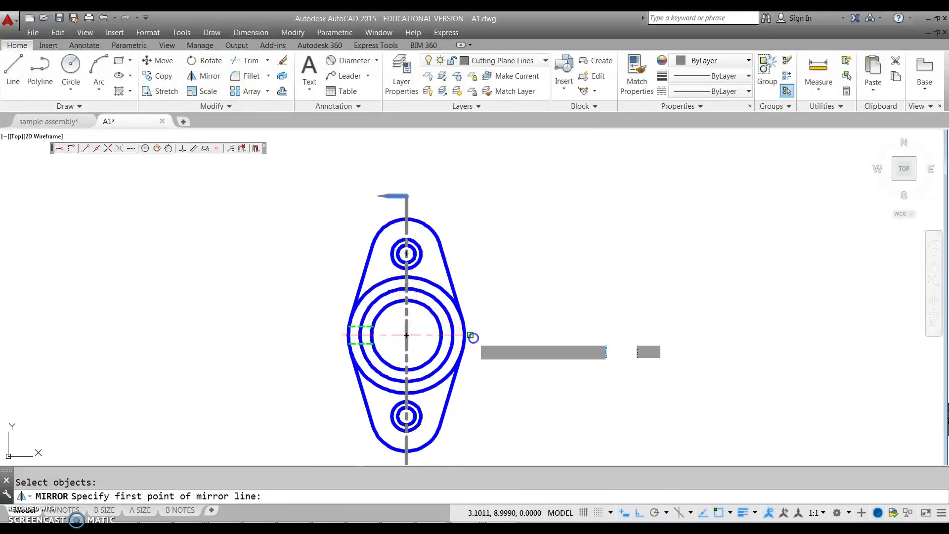
left_click(555, 331)
middle_click_drag(569, 319, 561, 268)
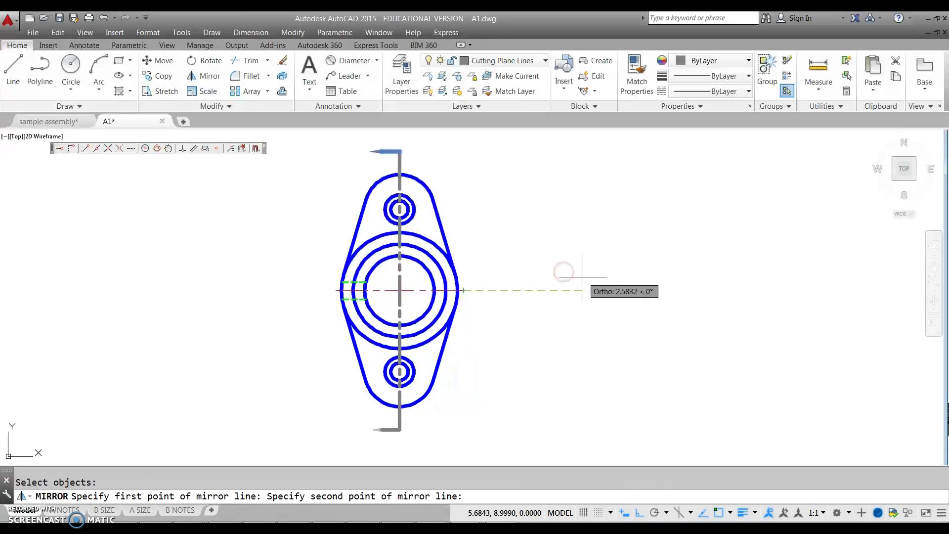
left_click(578, 275)
right_click(583, 278)
left_click(608, 285)
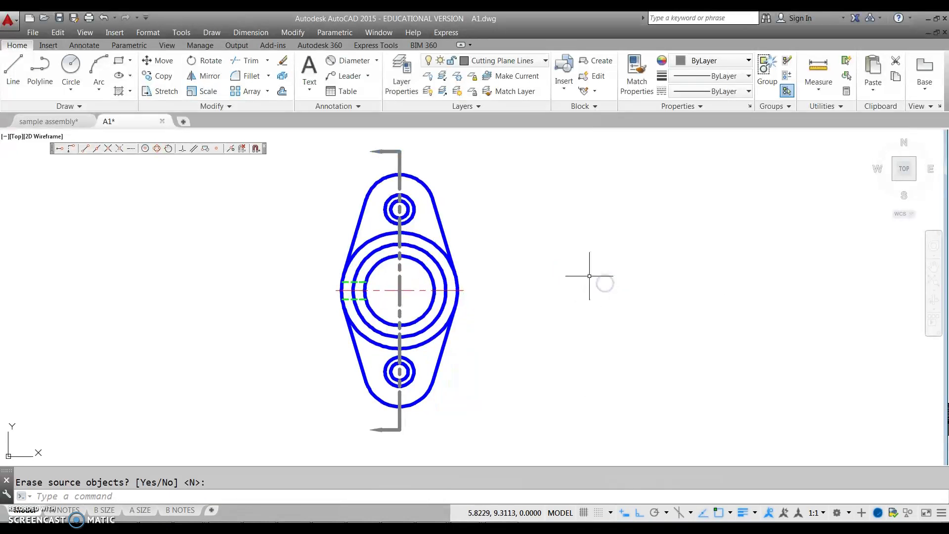
Step: Add the multiline text "A" above the upper cutting plane arrow at 0.2000 text height
scroll(401, 169, "up", 5)
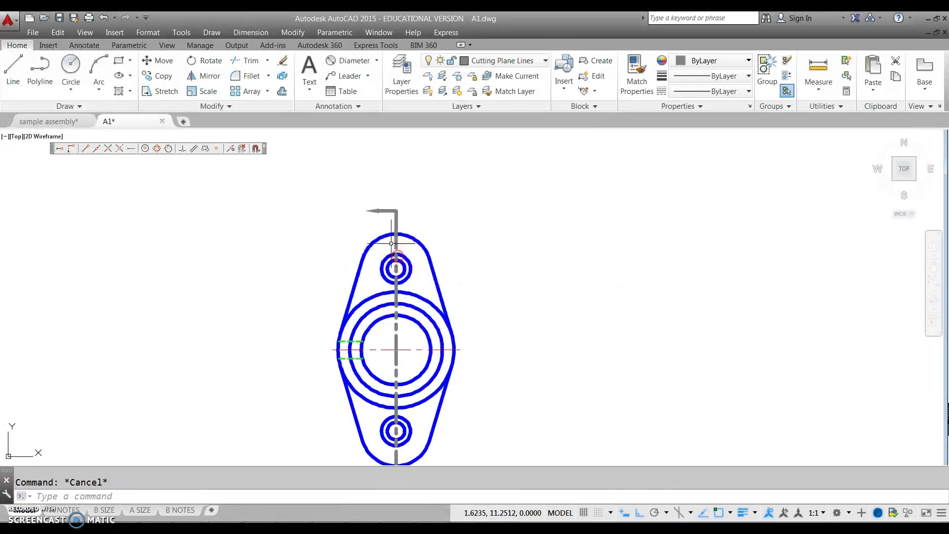
left_click(309, 93)
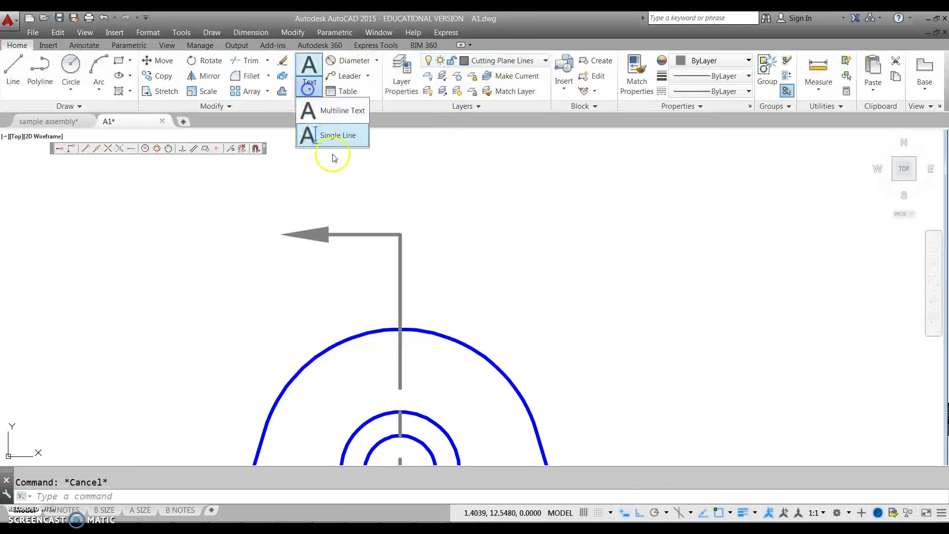
left_click(324, 132)
scroll(386, 212, "up", 2)
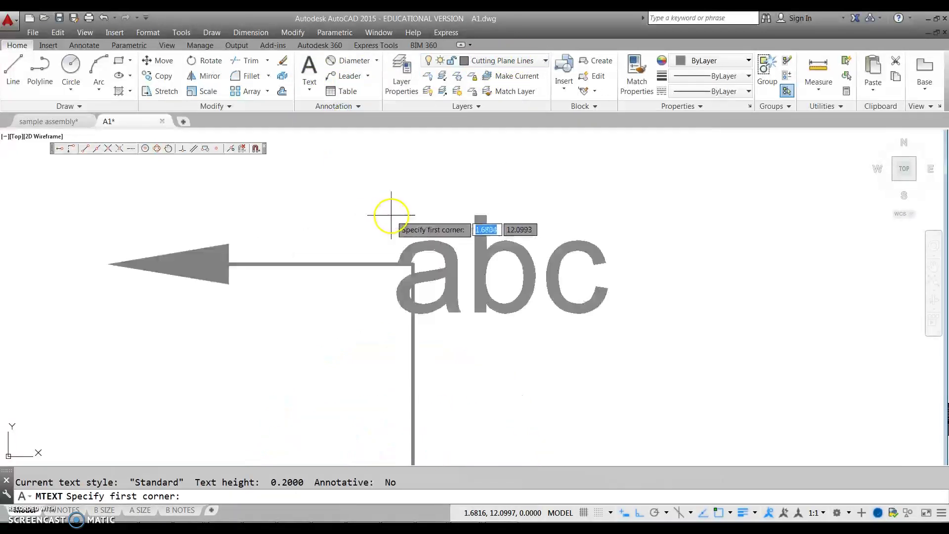
left_click(315, 319)
left_click(472, 196)
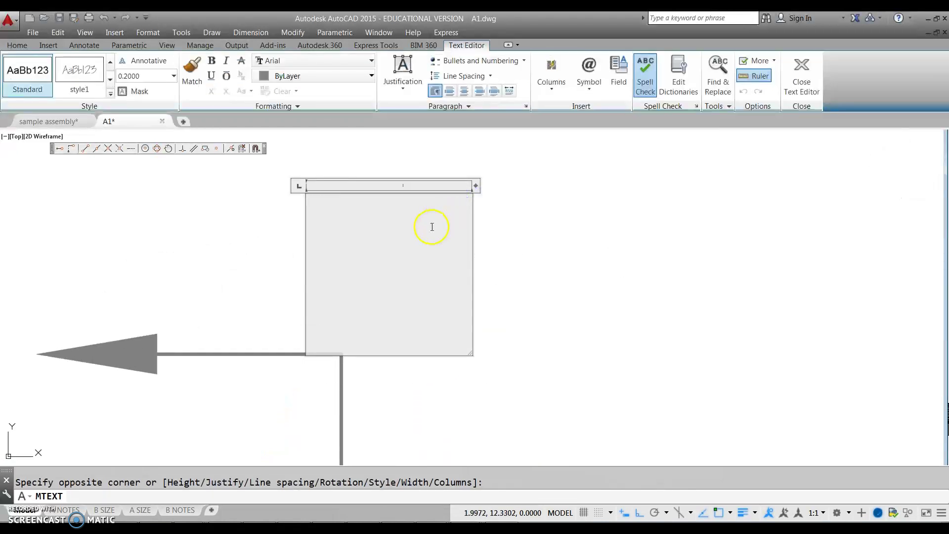
type("A")
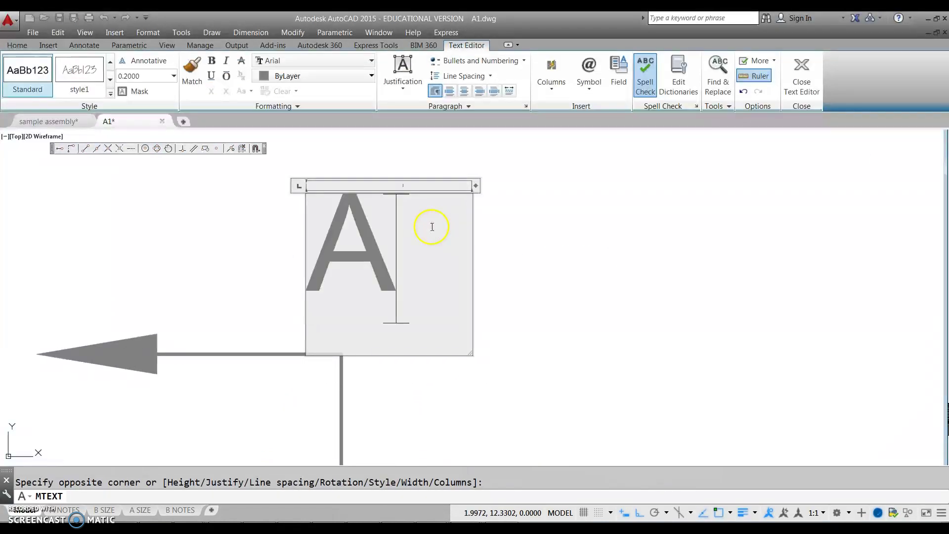
left_click(814, 70)
Step: Move the letter A with ortho off so it sits just above the upper arrow's line, near the corner
type("m")
key("Return")
left_click(417, 267)
left_click(380, 238)
key("Return")
left_click(430, 248)
key("F8")
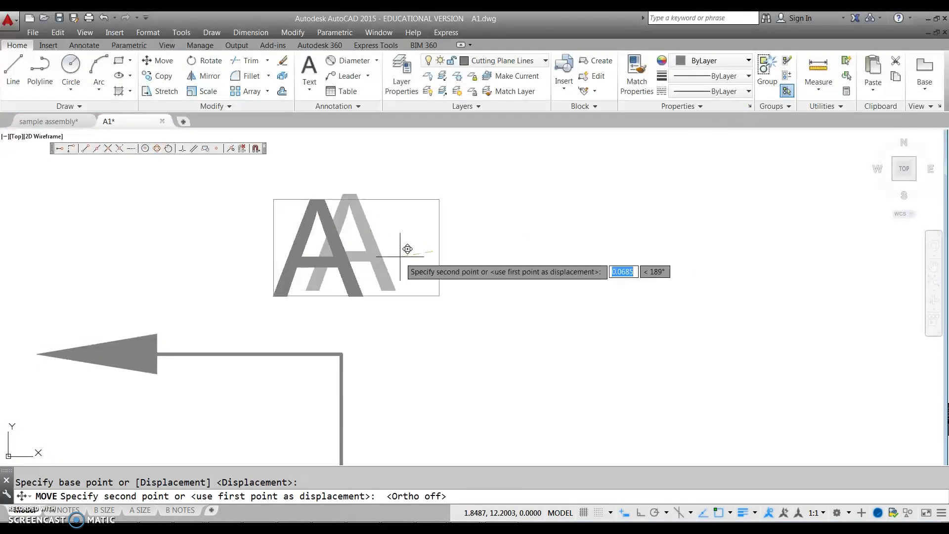
left_click(374, 292)
left_click(156, 76)
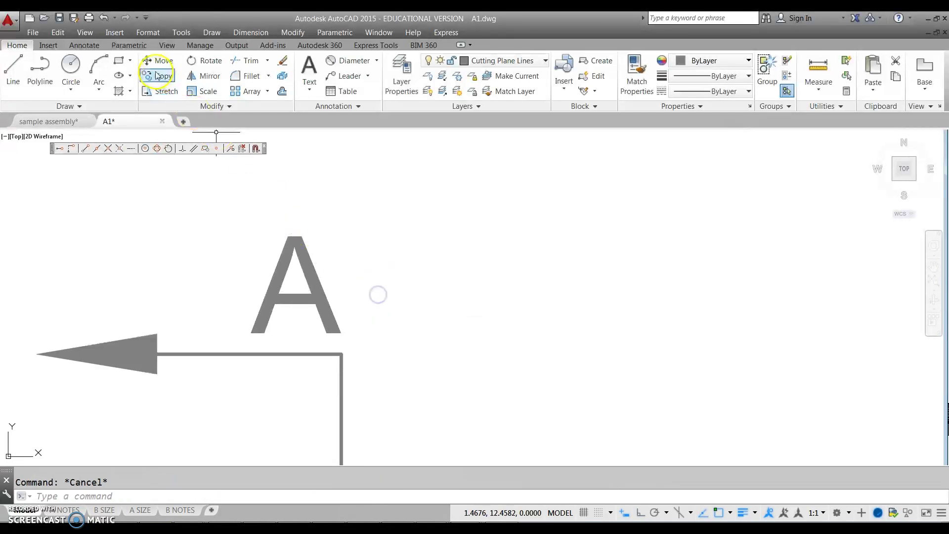
left_click(311, 212)
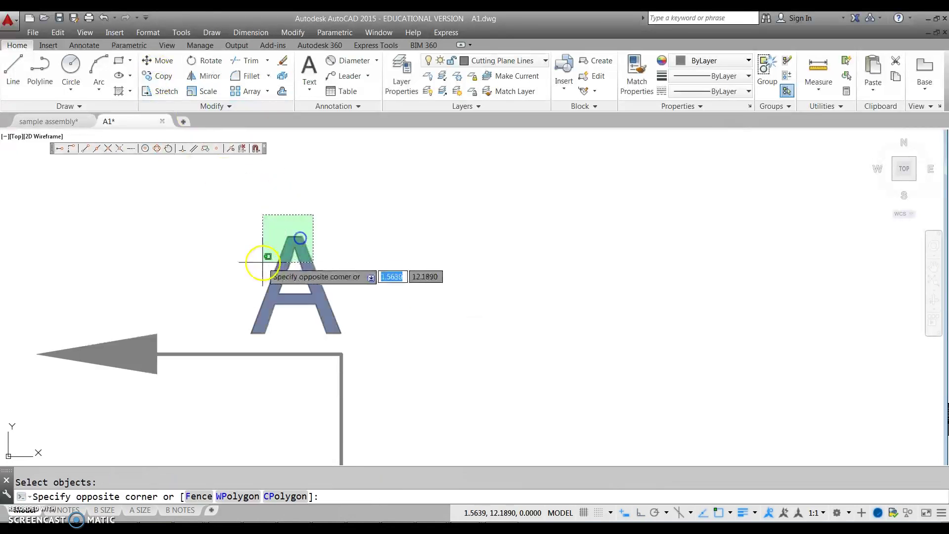
key("Escape")
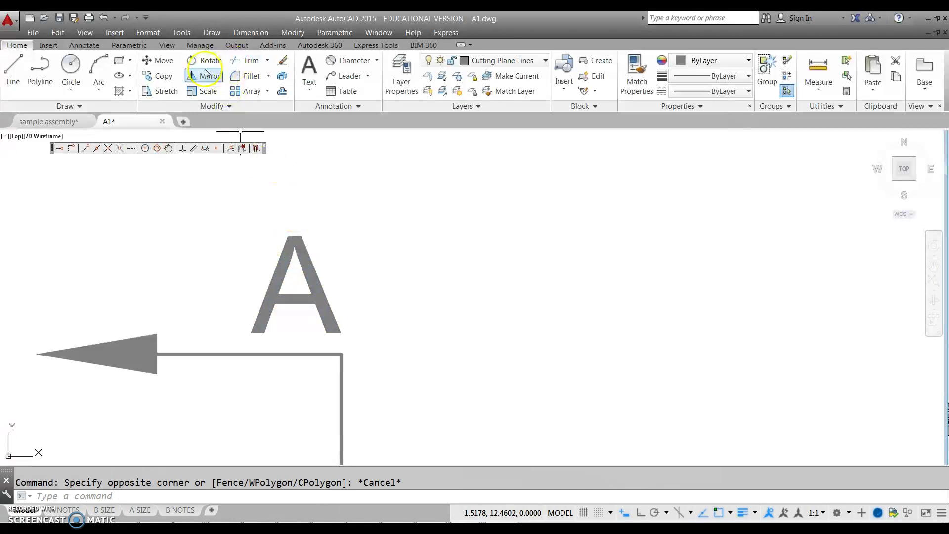
Step: Copy the letter A from above the upper arrow straight down with ortho on, placing it just below the lower cutting plane arrow
left_click(156, 76)
left_click(334, 237)
left_click(312, 257)
key("Return")
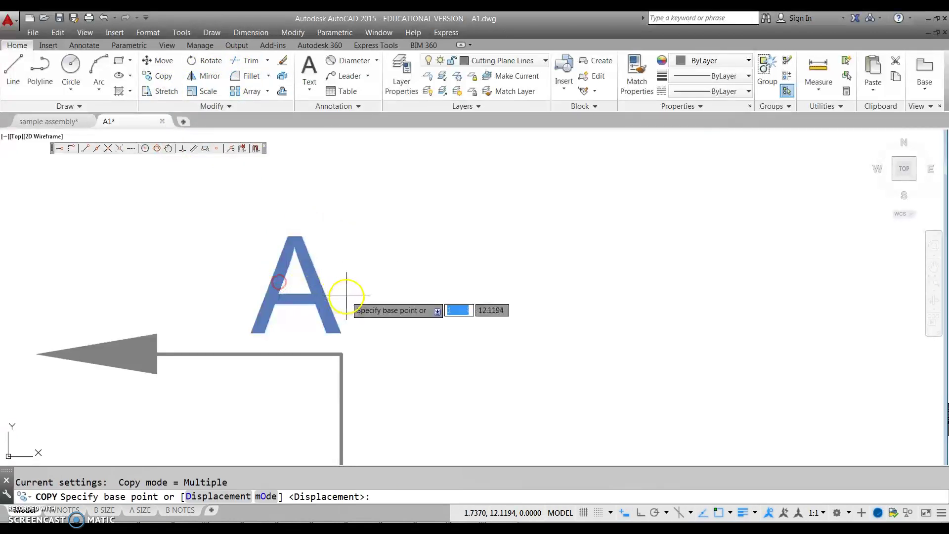
left_click(345, 296)
middle_click_drag(383, 314, 375, 189)
scroll(364, 318, "down", 3)
scroll(360, 212, "up", 3)
scroll(351, 403, "down", 3)
scroll(363, 240, "up", 3)
scroll(363, 241, "down", 2)
middle_click_drag(332, 388, 346, 271)
scroll(339, 435, "up", 2)
middle_click_drag(390, 429, 364, 354)
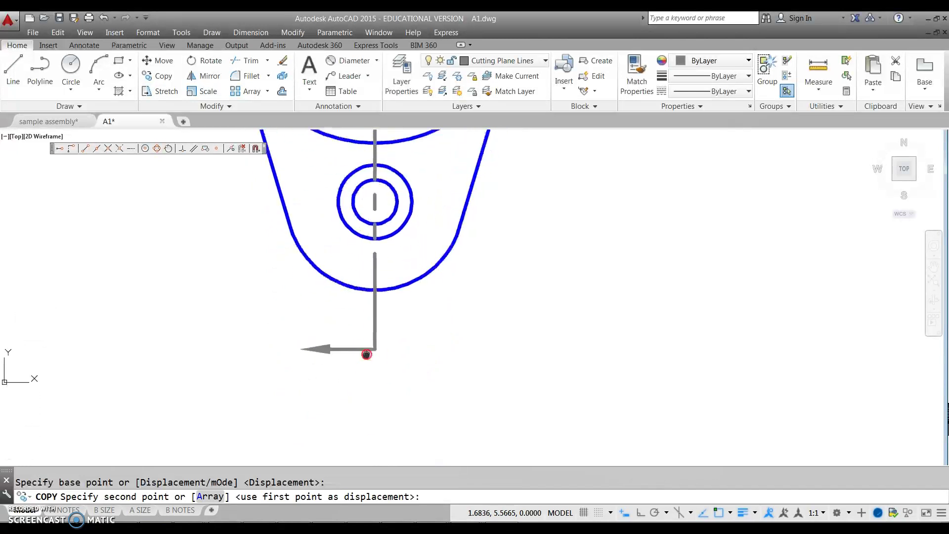
key("F8")
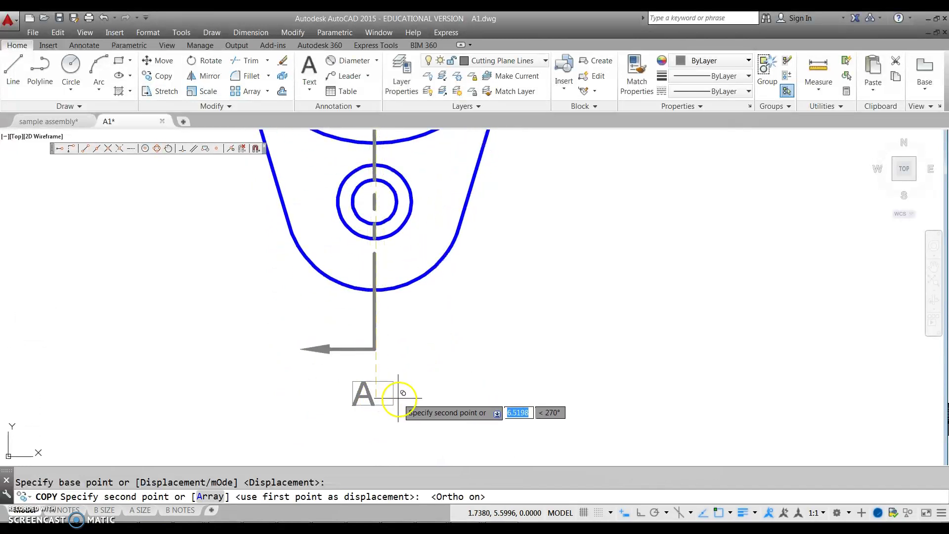
left_click(392, 374)
key("Escape")
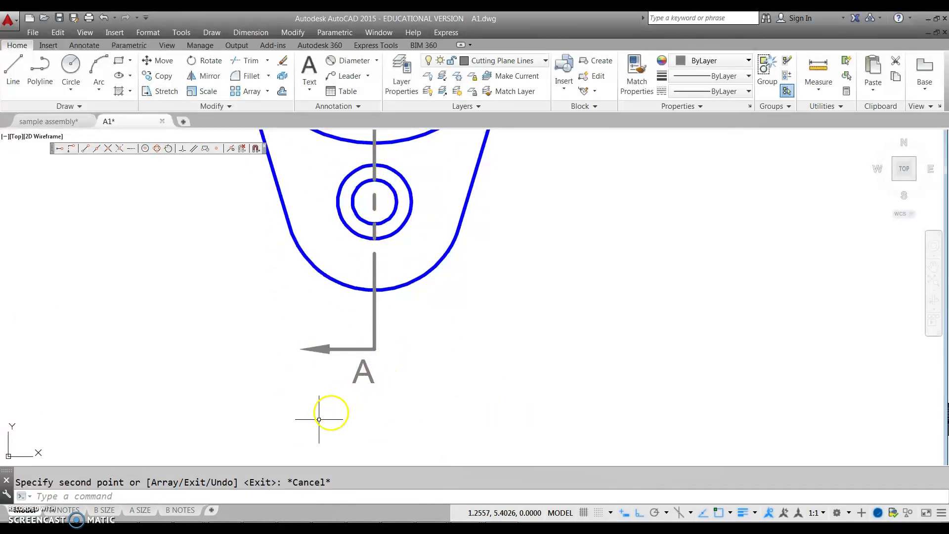
Step: Make Construction the current layer
scroll(456, 378, "down", 4)
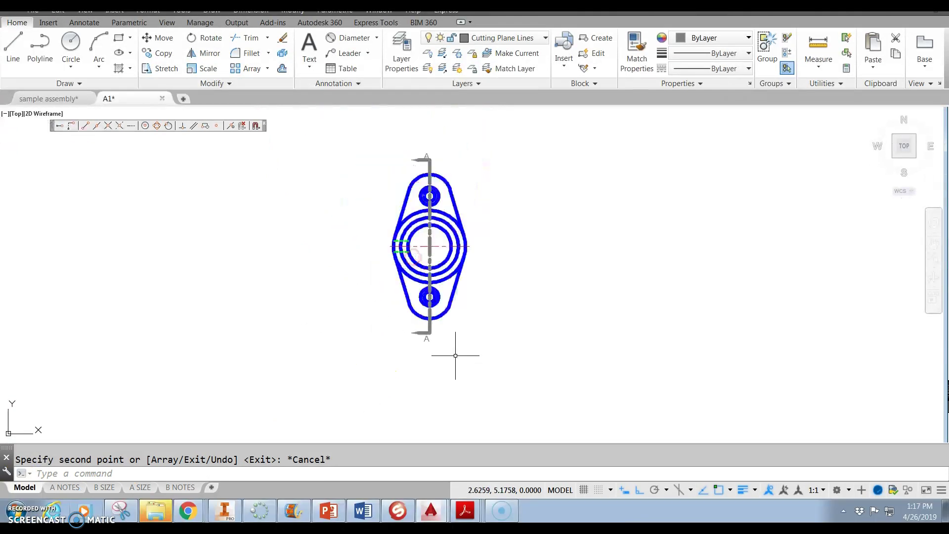
scroll(449, 269, "up", 3)
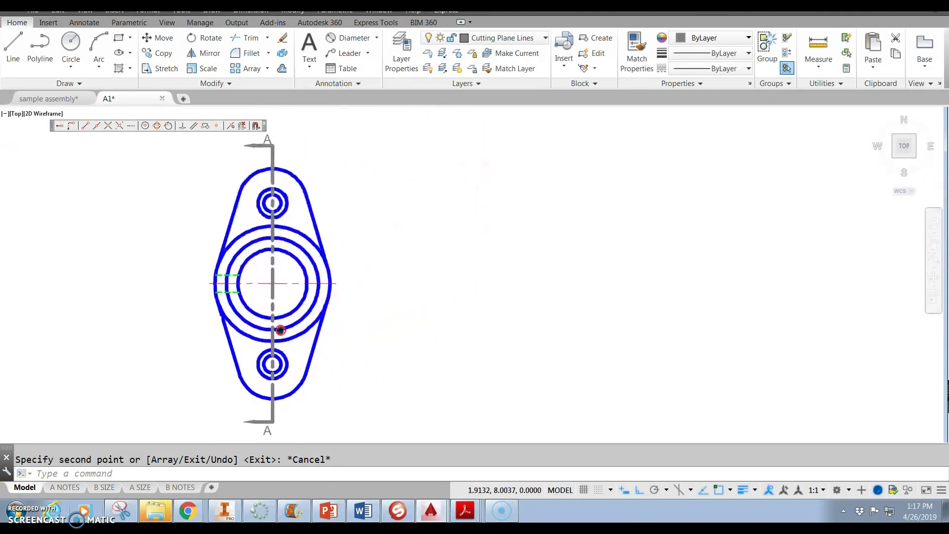
left_click(541, 43)
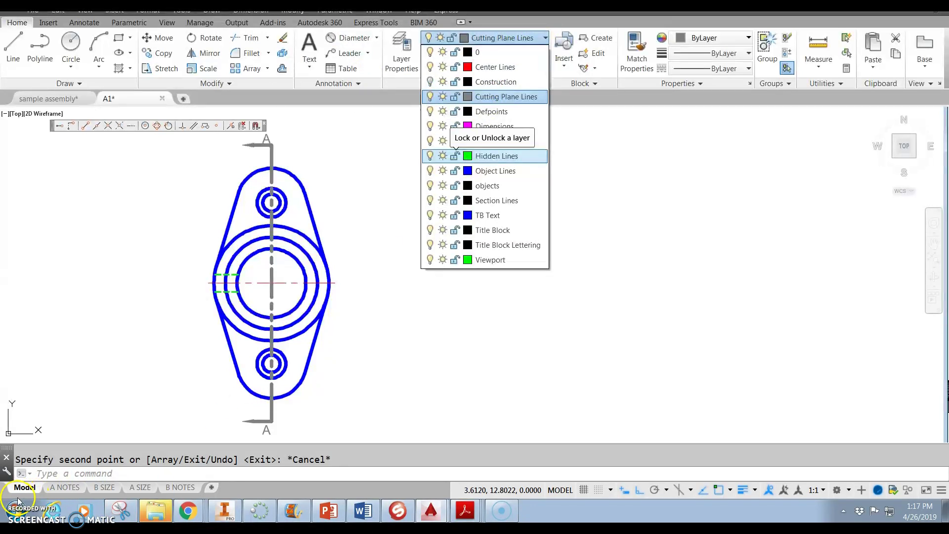
left_click(471, 69)
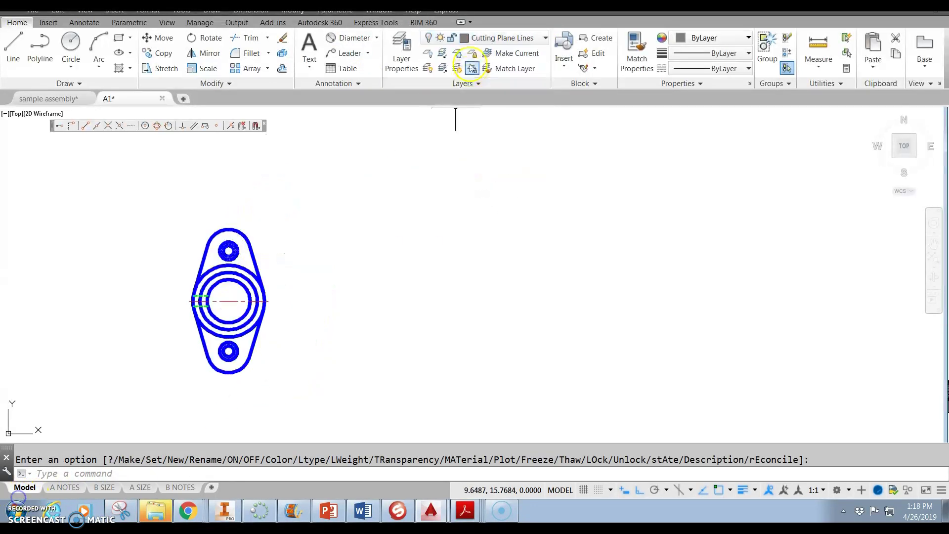
left_click(427, 41)
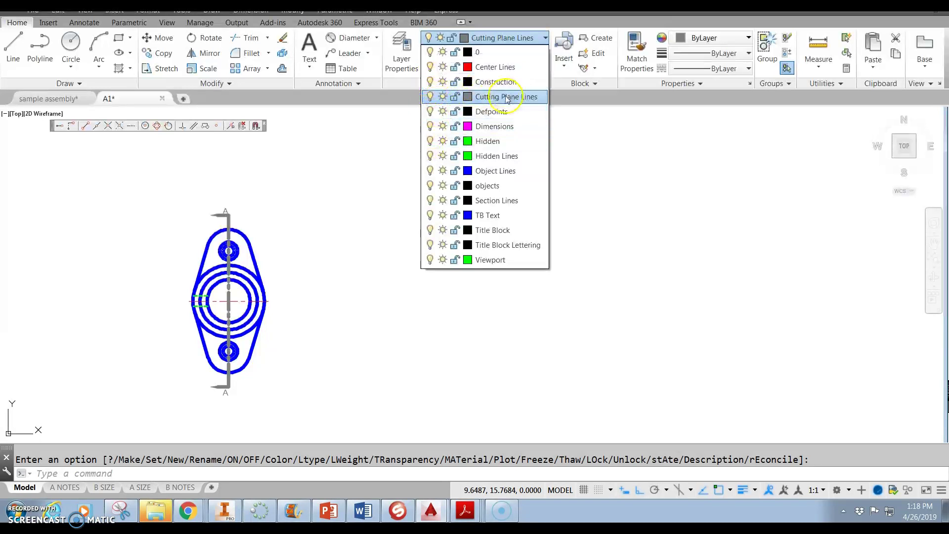
left_click(490, 84)
Step: Draw a horizontal construction line from the top quadrant of the link outline, extending well to the right of the part
left_click(315, 59)
scroll(327, 222, "up", 2)
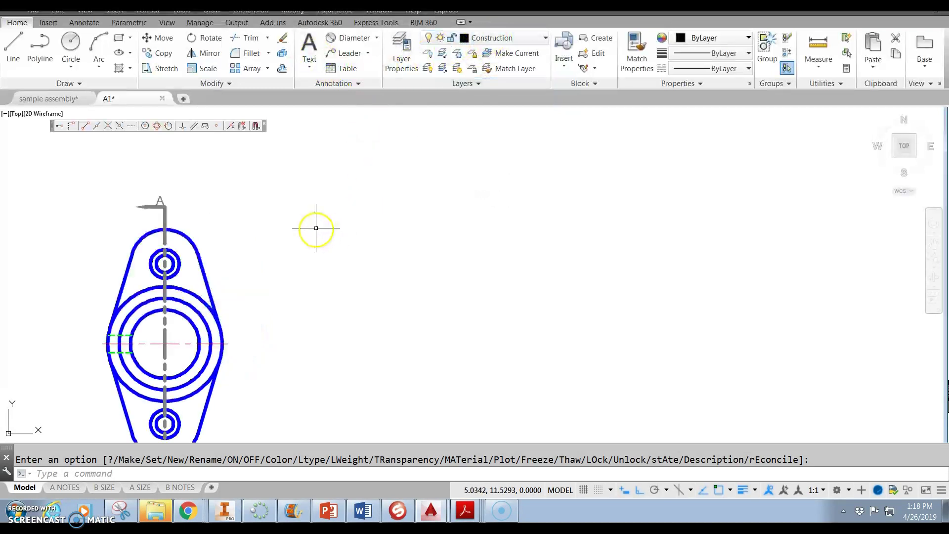
middle_click_drag(315, 223, 358, 167)
left_click(13, 46)
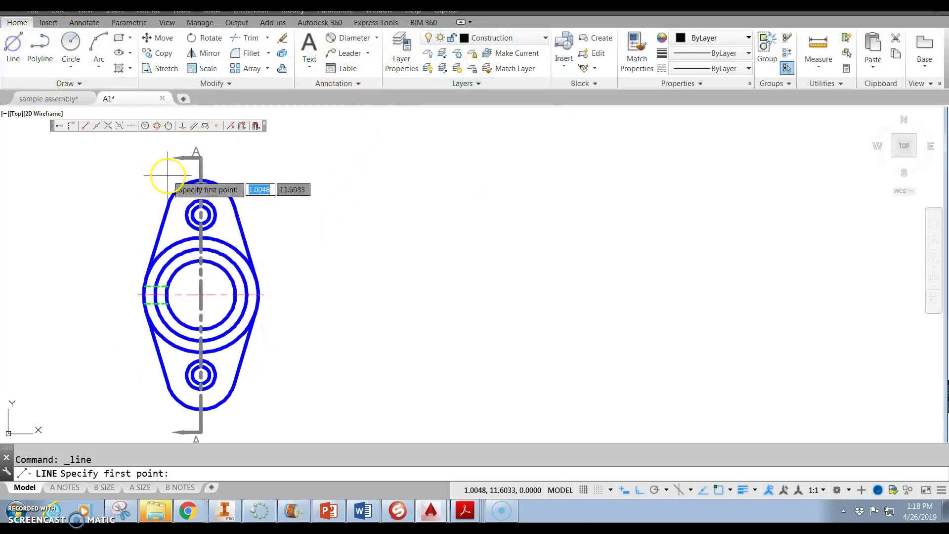
left_click(201, 181)
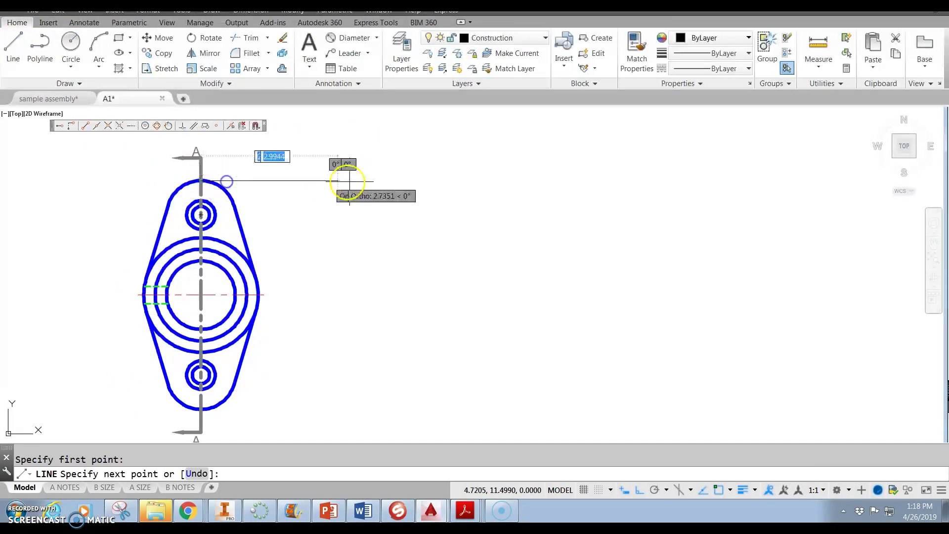
left_click(426, 180)
key("Escape")
Step: Draw a construction line from the outline's bottom quadrant to the right, turning vertically up to the upper projection line
middle_click_drag(213, 328, 217, 273)
right_click(217, 273)
left_click(265, 280)
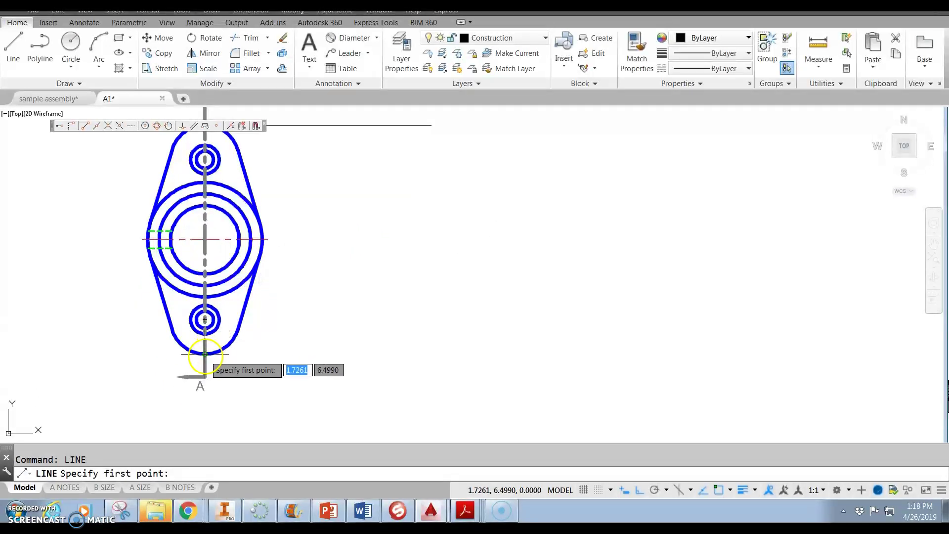
left_click(206, 355)
left_click(403, 353)
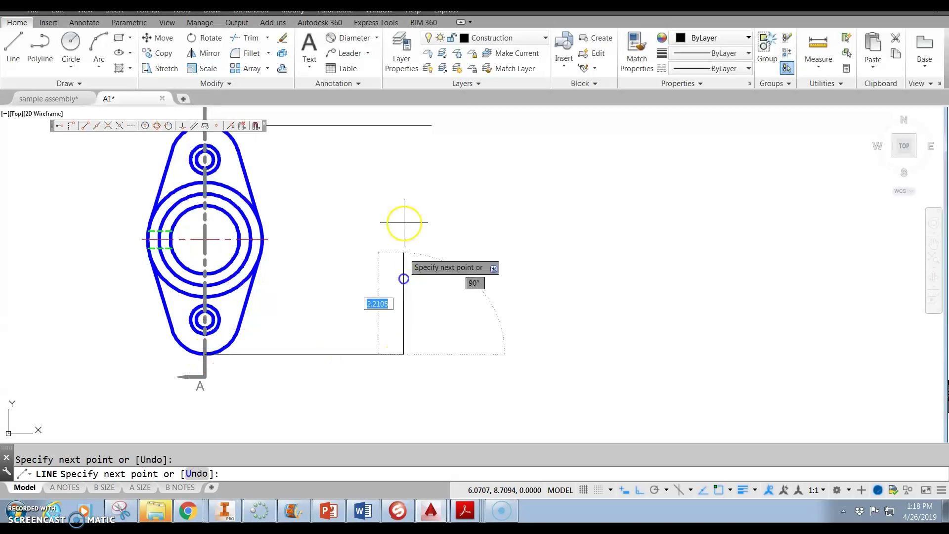
left_click(405, 127)
key("Escape")
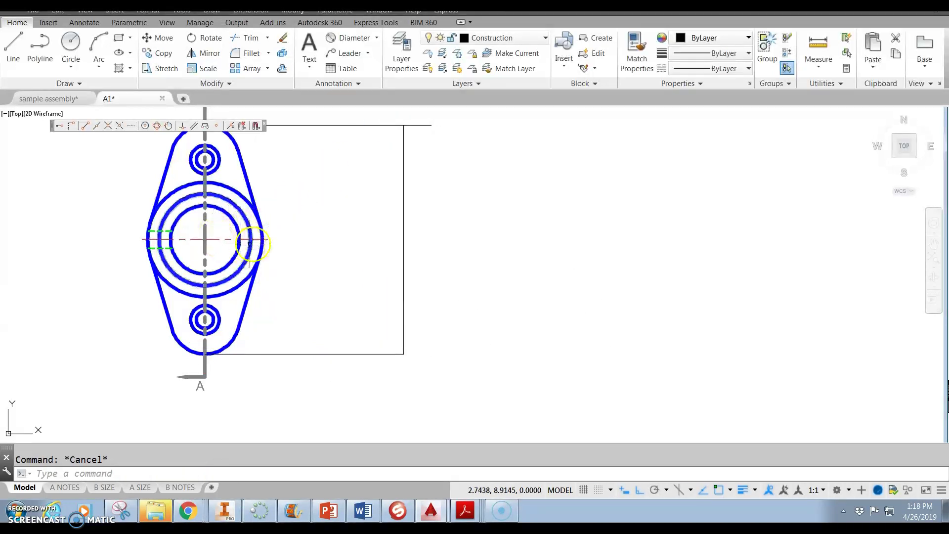
Step: Offset the vertical construction line 0.5 to the left, towards the front view
left_click(284, 69)
type(".5")
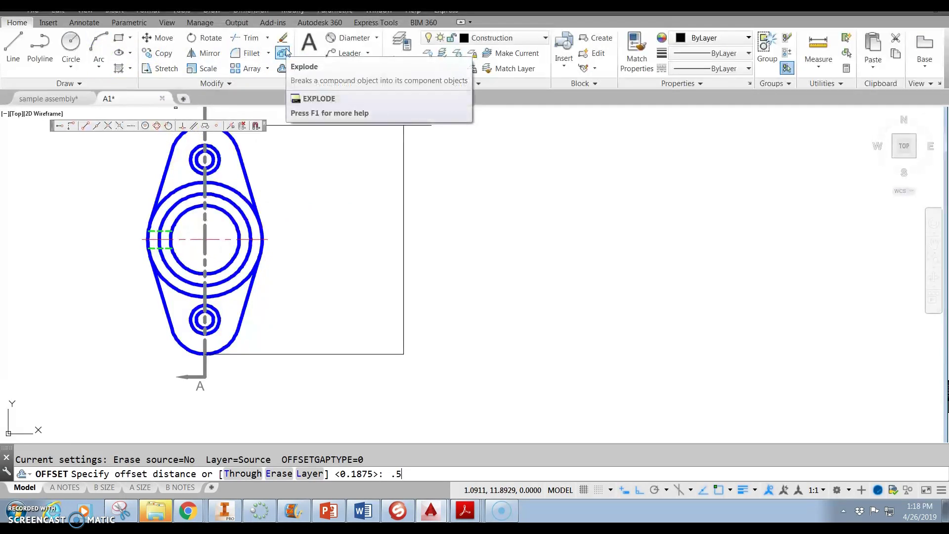
key("Return")
left_click(403, 267)
left_click(364, 266)
key("Escape")
Step: Offset the original rightmost vertical construction line 2 to the left, towards the front view
left_click(282, 69)
type("2")
key("Return")
left_click(403, 154)
left_click(339, 174)
key("Escape")
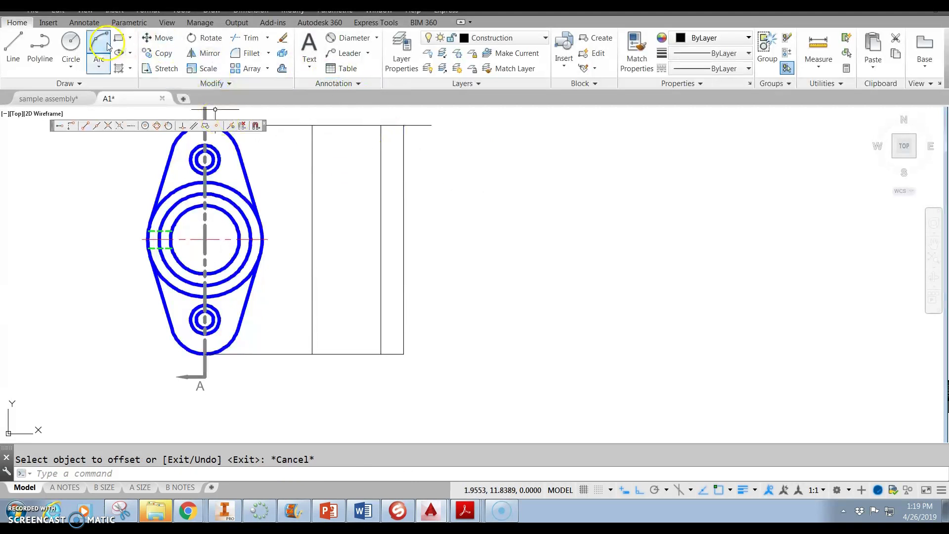
Step: Project the large outer circle's top and bottom quadrants horizontally to the vertical construction line offset by 0.5
left_click(15, 44)
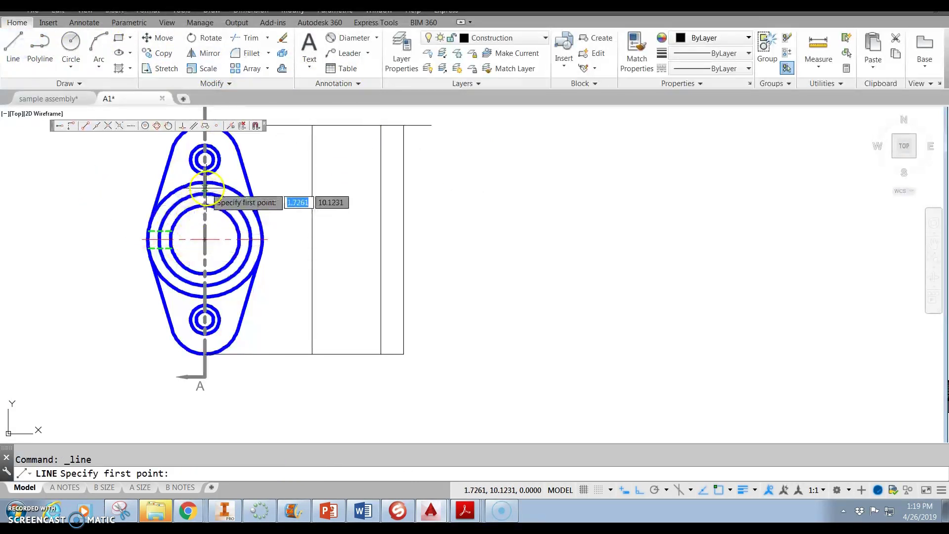
left_click(204, 183)
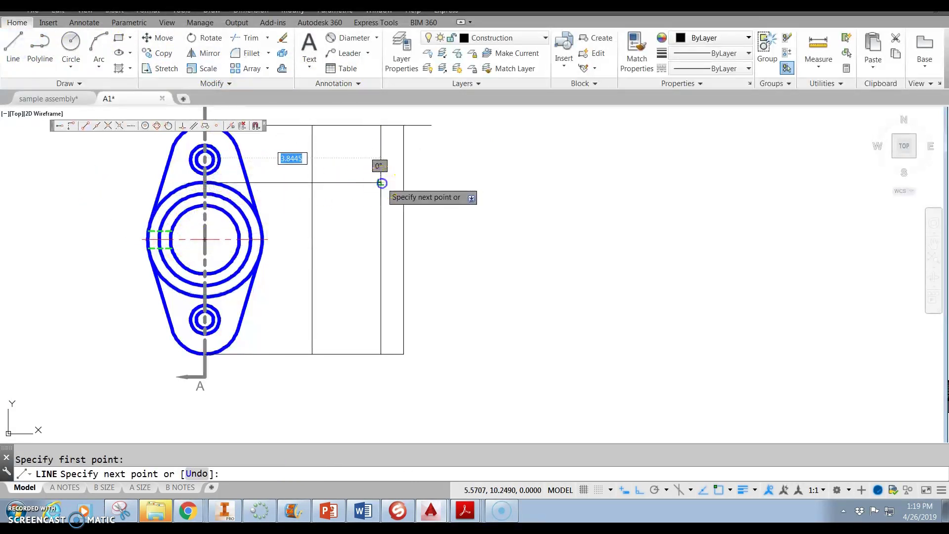
left_click(380, 182)
key("Escape")
right_click(313, 188)
left_click(337, 194)
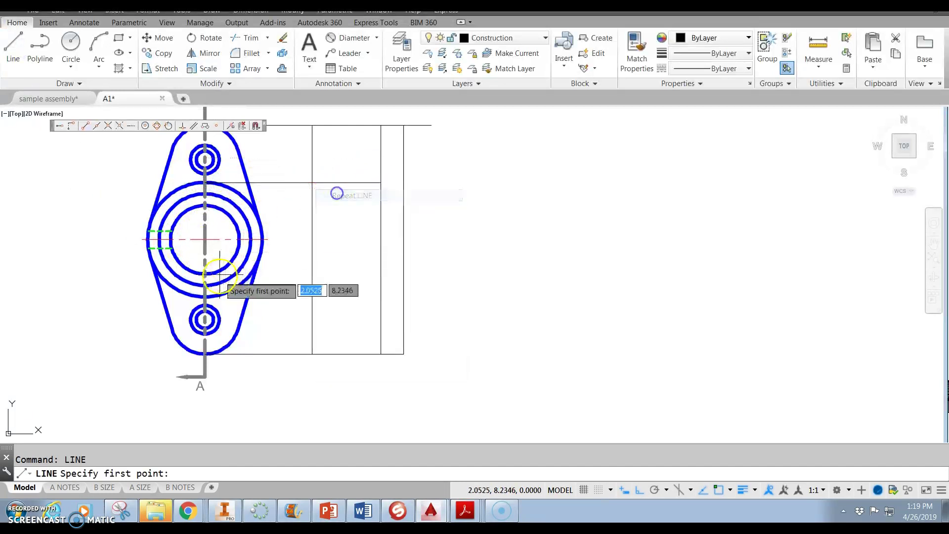
left_click(205, 297)
left_click(381, 297)
key("Escape")
Step: Project the central bore circle's bottom quadrant horizontally to the rightmost vertical construction line
right_click(313, 255)
left_click(349, 260)
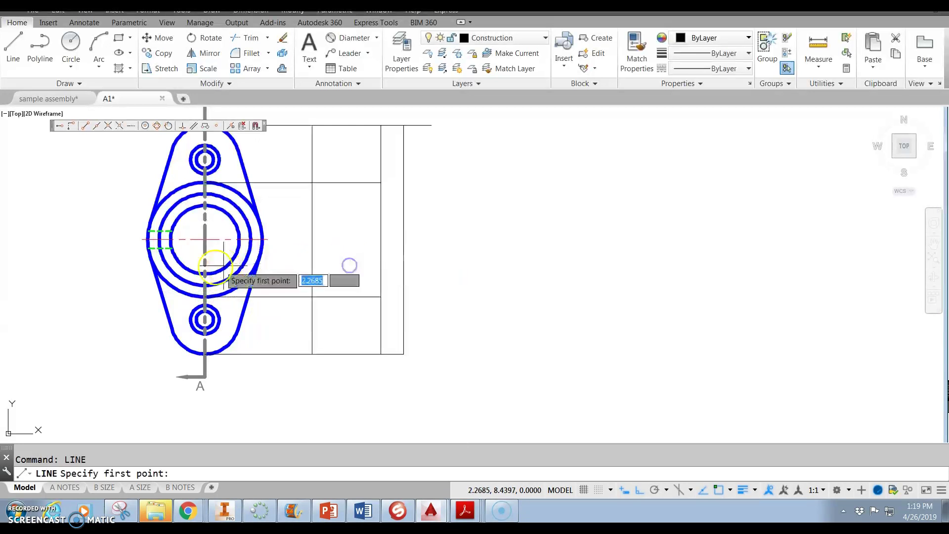
left_click(205, 272)
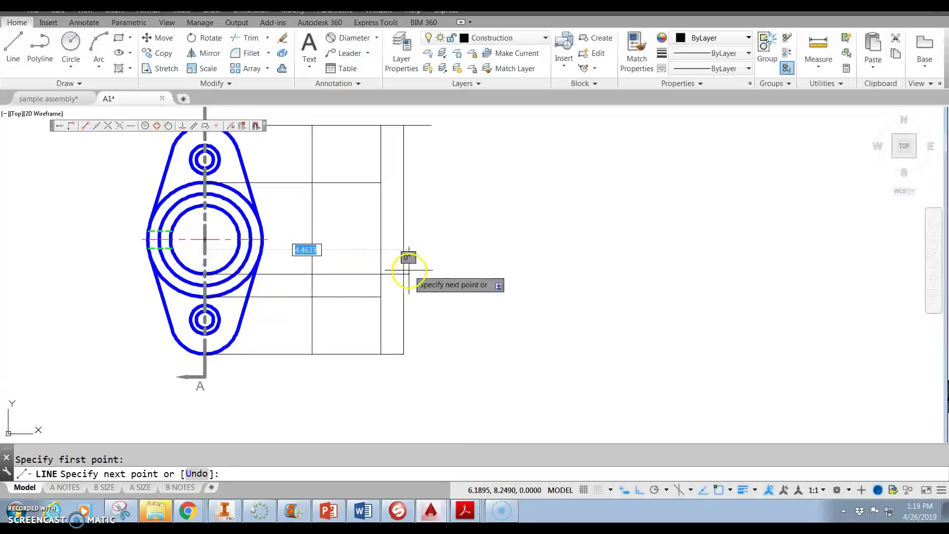
left_click(402, 274)
key("Escape")
Step: Project the middle concentric circle's top quadrant horizontally to the rightmost vertical construction line
right_click(318, 241)
left_click(345, 247)
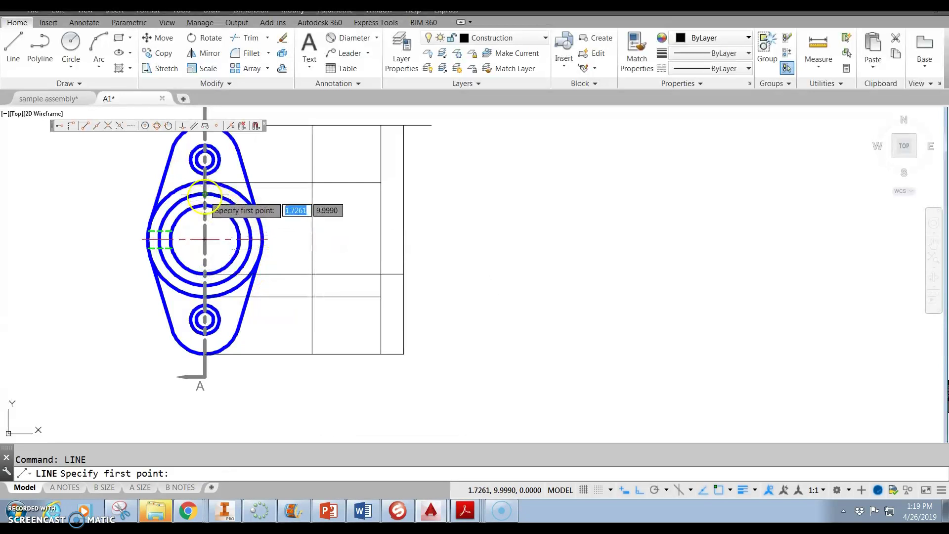
left_click(204, 195)
left_click(403, 195)
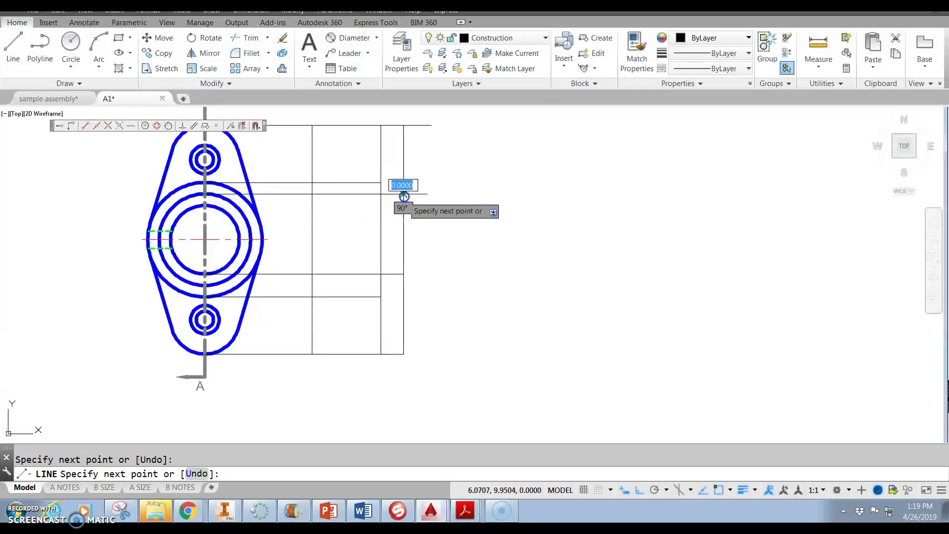
key("Escape")
Step: Project the central bore circle's top quadrant horizontally to the rightmost vertical construction line
right_click(314, 224)
left_click(346, 235)
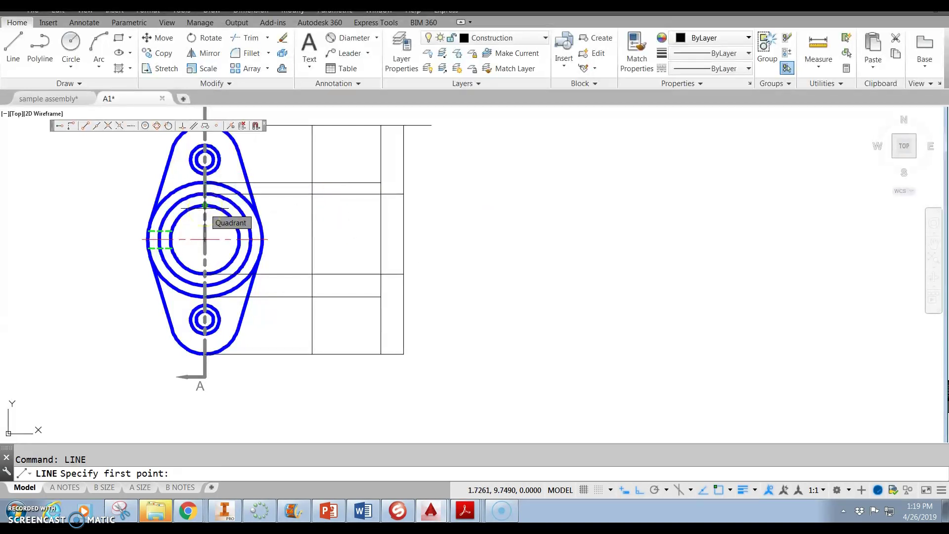
left_click(204, 205)
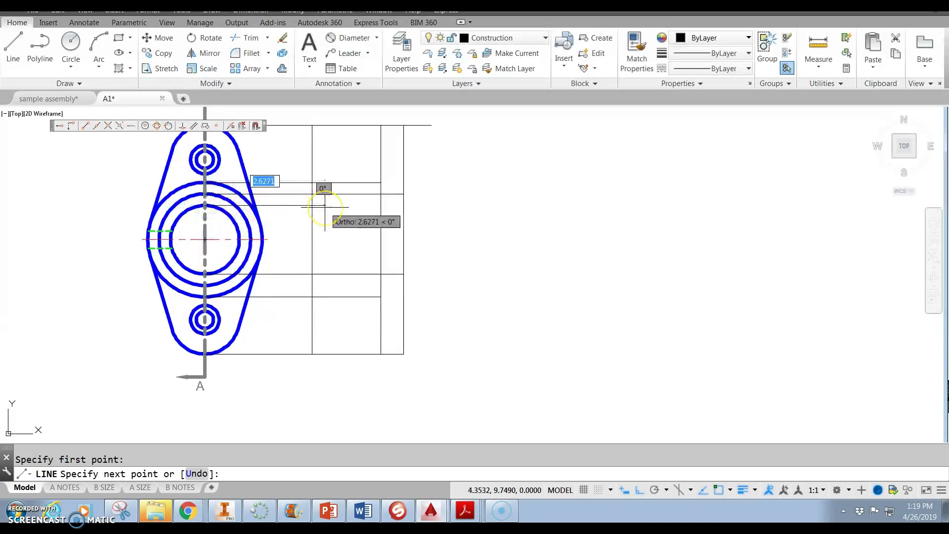
left_click(403, 205)
key("Escape")
Step: Project the middle concentric circle's bottom quadrant horizontally to the rightmost vertical construction line
right_click(306, 217)
left_click(334, 221)
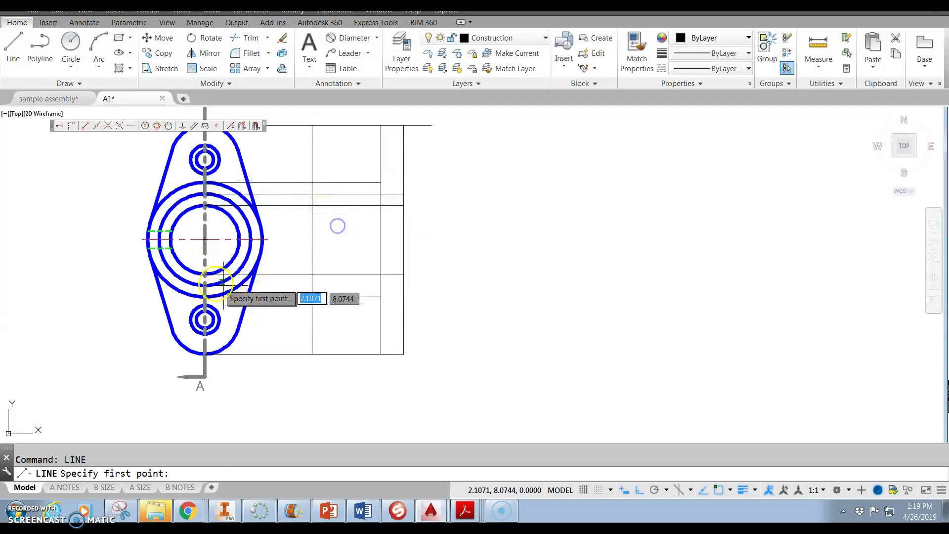
left_click(207, 285)
left_click(403, 285)
key("Escape")
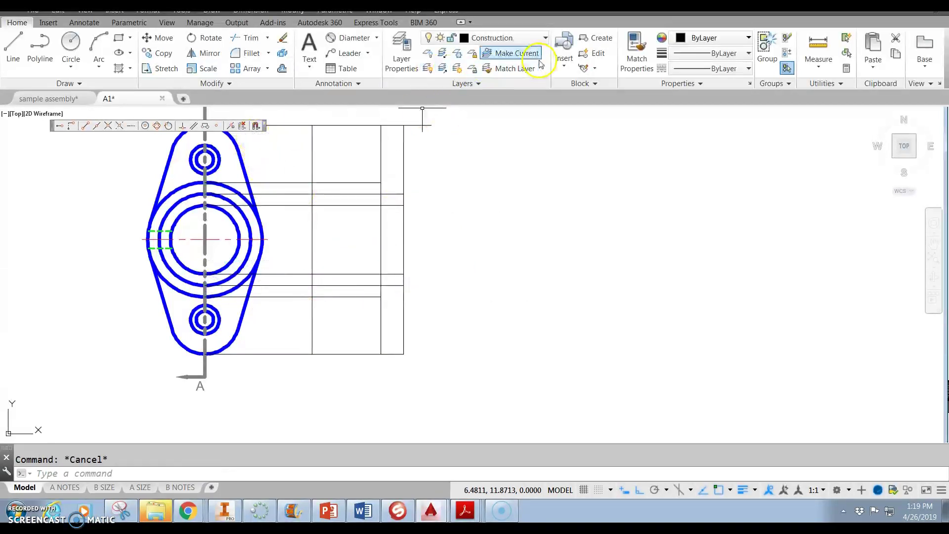
Step: On the Object Lines layer, trace the section outline from the upper outer corner along the flange and hub to the hub's lower outer corner
left_click(524, 38)
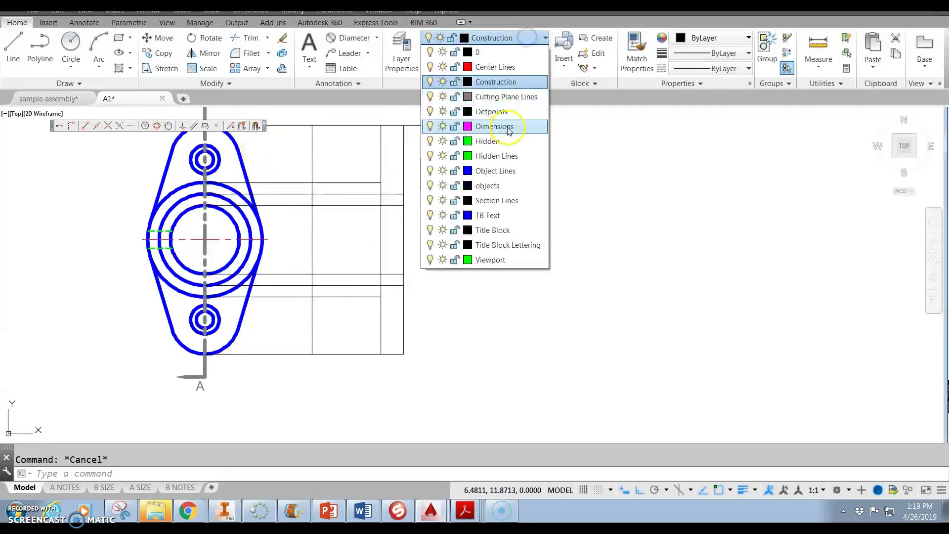
left_click(495, 171)
left_click(13, 46)
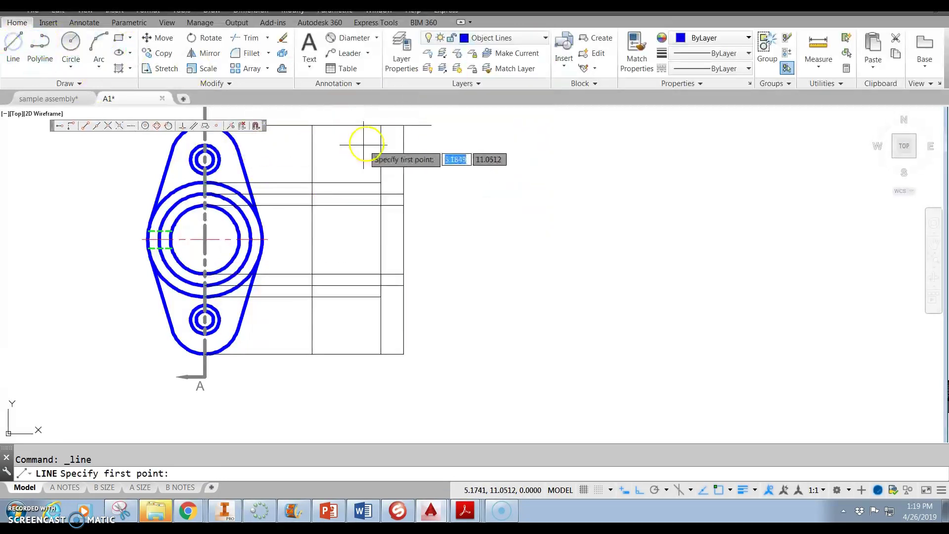
left_click(403, 125)
left_click(381, 125)
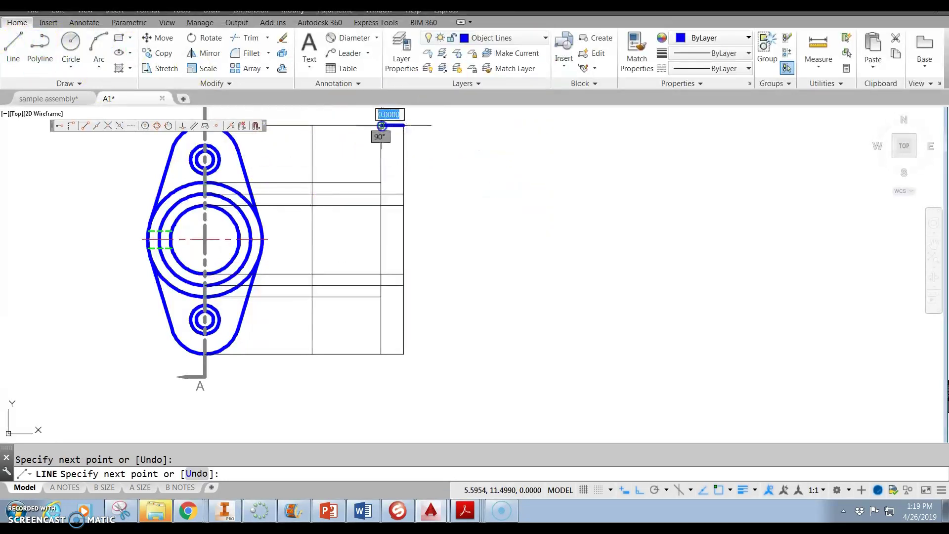
left_click(381, 182)
left_click(312, 182)
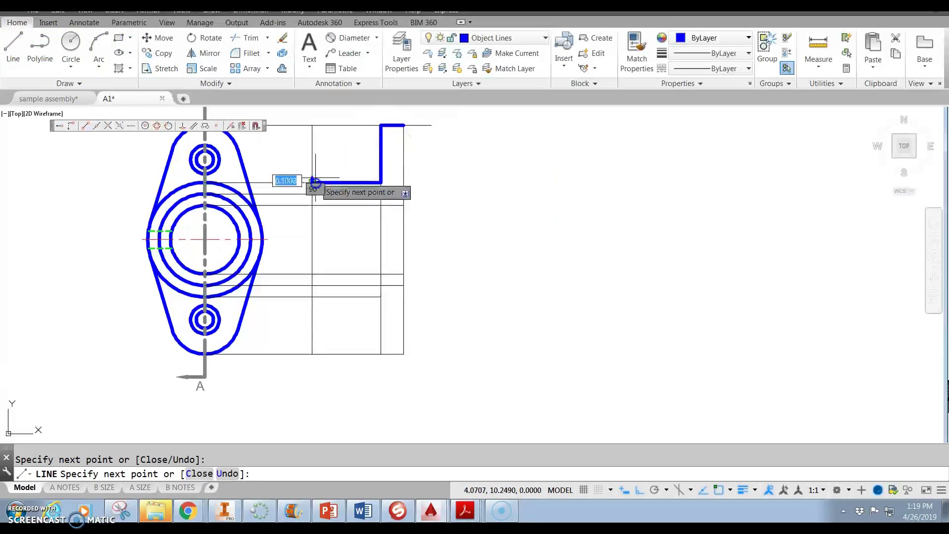
left_click(312, 296)
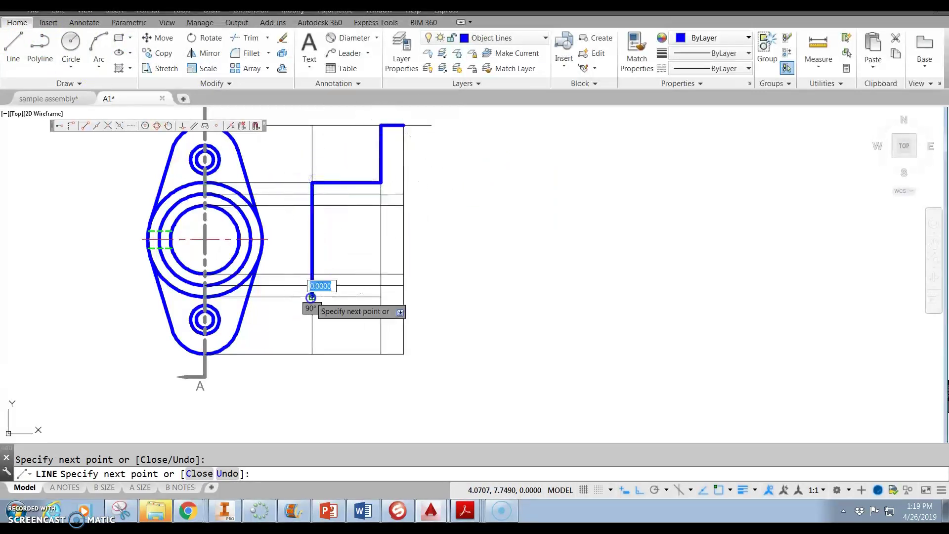
Step: Continue the outline along the hub's underside and lower flange, and close it with the full-height vertical edge back to the start
left_click(381, 297)
left_click(381, 354)
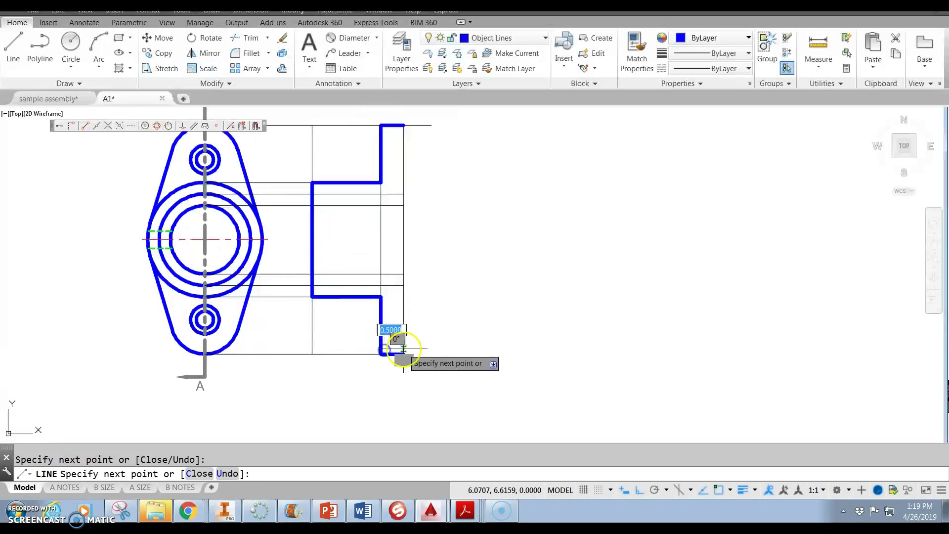
left_click(404, 348)
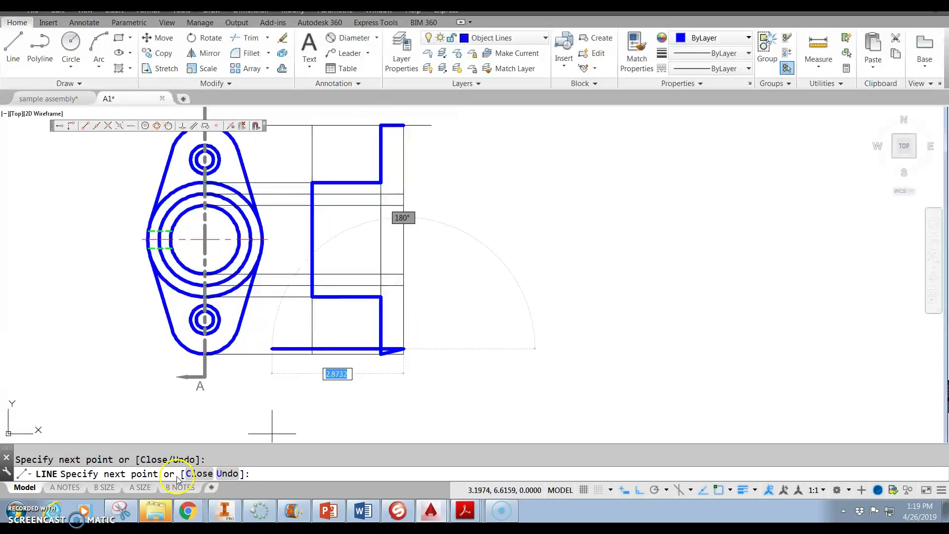
left_click(404, 354)
left_click(404, 126)
key("Escape")
scroll(386, 227, "up", 2)
right_click(421, 245)
left_click(447, 246)
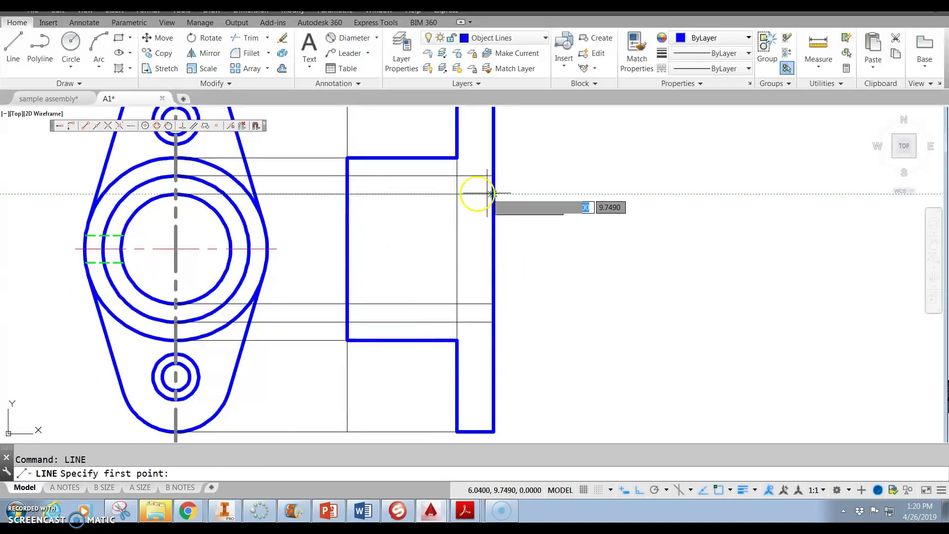
key("Escape")
Step: Offset the hub's vertical end face 0.25 inward to mark the counterbore depth
left_click(285, 70)
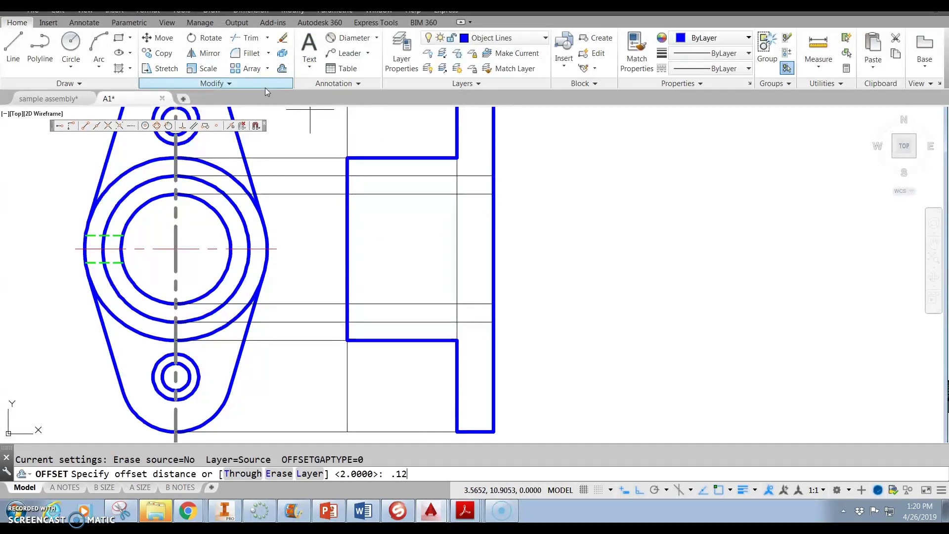
key("BackSpace")
key("BackSpace")
key("BackSpace")
key("BackSpace")
type(".25")
key("Return")
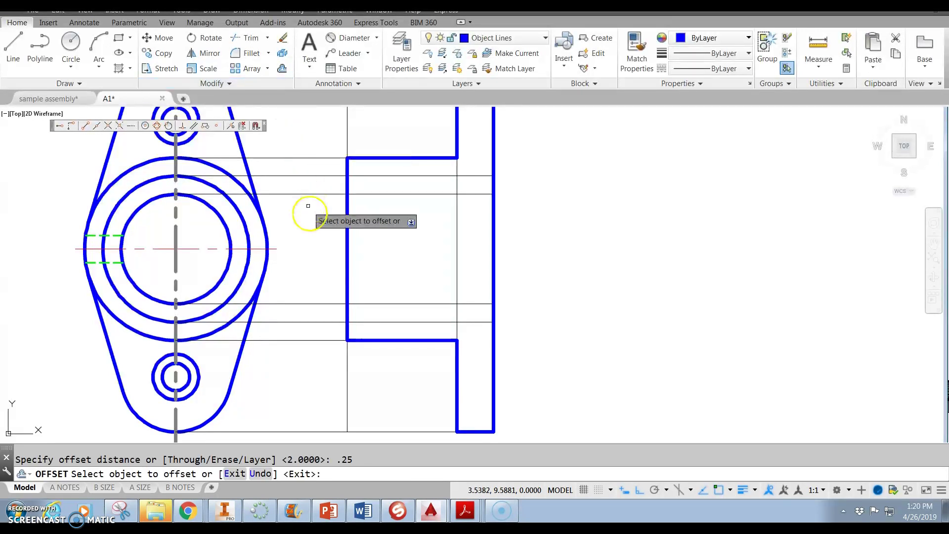
left_click(345, 218)
left_click(368, 218)
key("Escape")
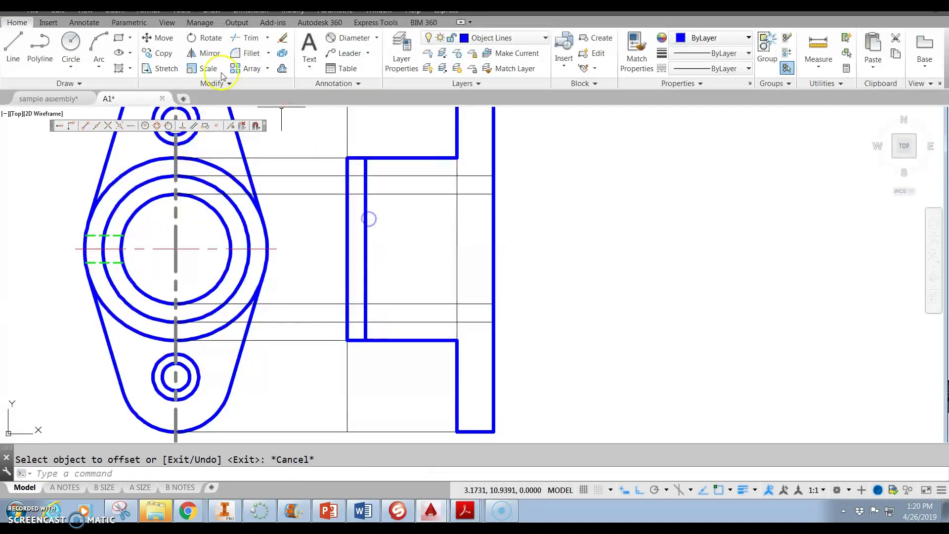
Step: Draw the bore's upper edge along its projection line from the flange face to the counterbore depth line
left_click(14, 49)
left_click(483, 196)
left_click(365, 194)
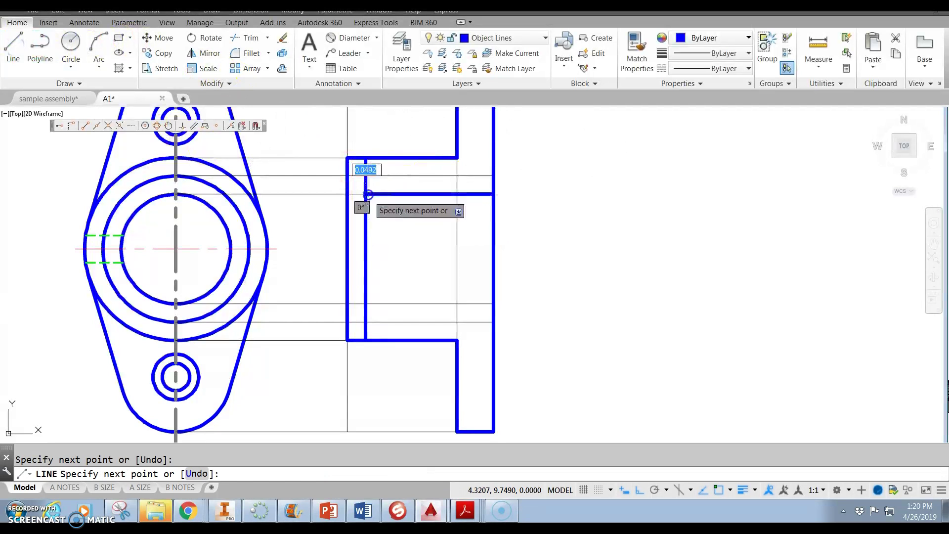
key("Escape")
Step: Draw the counterbore's upper edge from the hub's end face to the counterbore depth line
right_click(355, 176)
left_click(392, 185)
left_click(348, 175)
left_click(365, 175)
key("Escape")
Step: Draw the bore's lower edge along its projection line from the flange face to the counterbore depth line
right_click(389, 250)
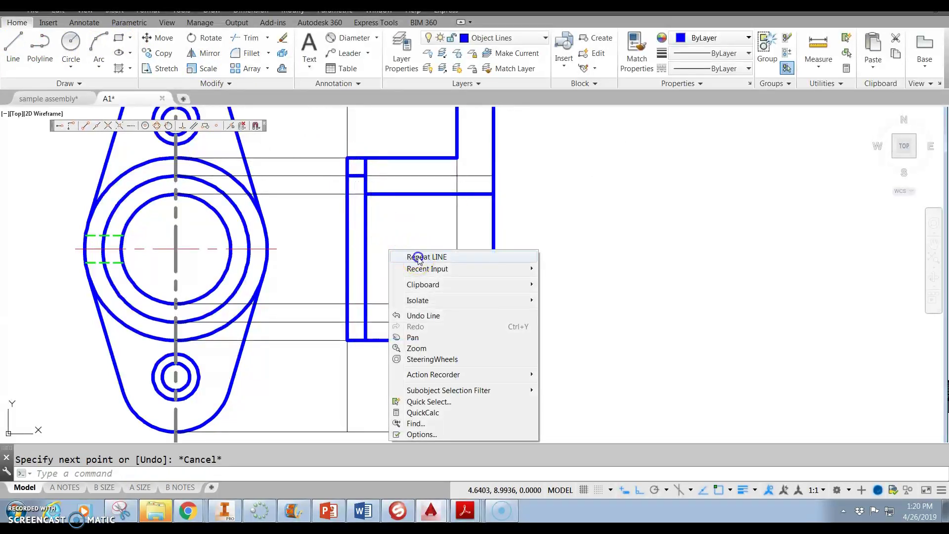
left_click(418, 257)
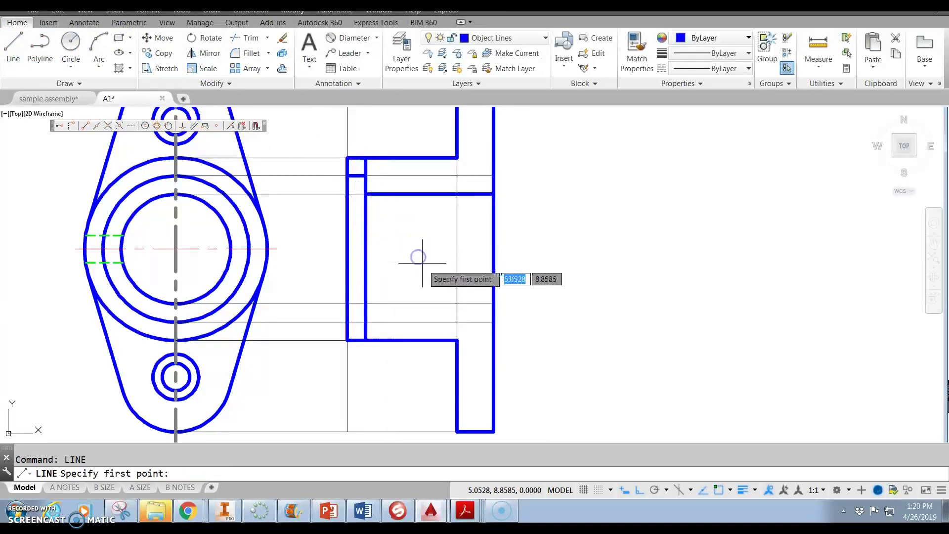
left_click(493, 303)
left_click(366, 303)
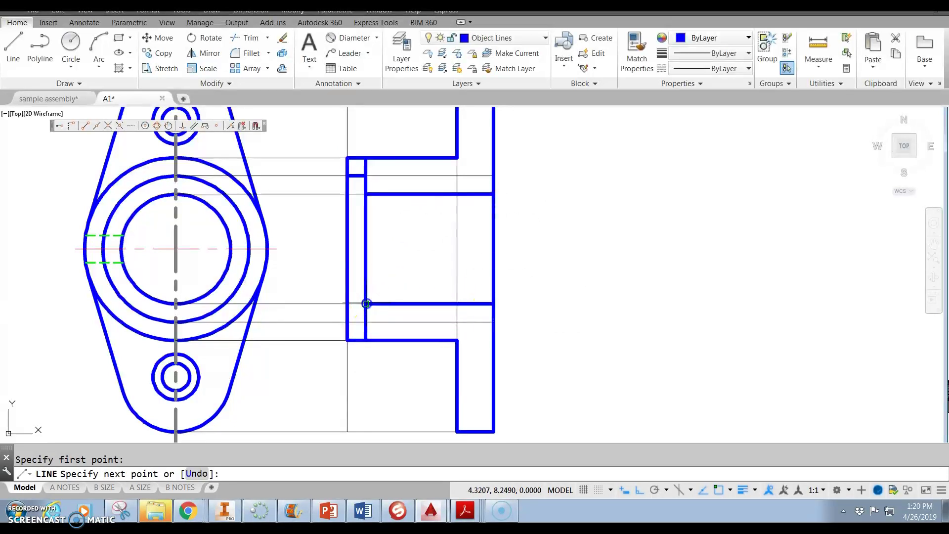
key("Escape")
Step: Draw the counterbore's lower edge between the depth line and the hub's end face
right_click(399, 276)
left_click(423, 282)
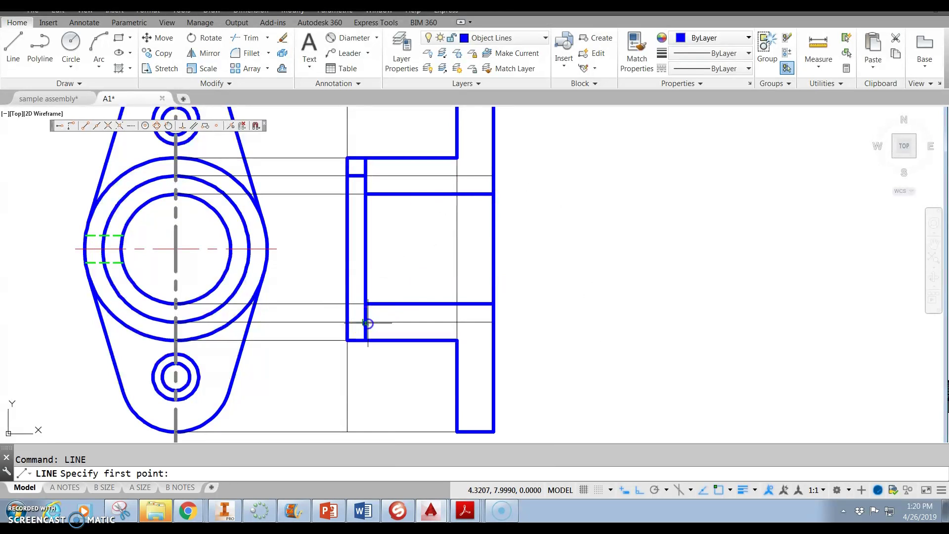
left_click(368, 323)
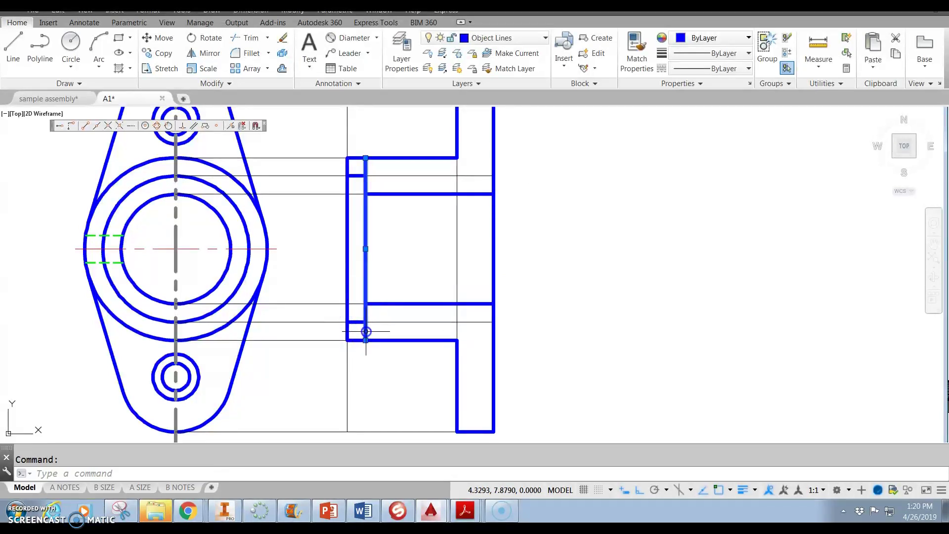
Step: Shorten the counterbore depth line at both ends to meet the counterbore's lower and upper edges
left_click(366, 340)
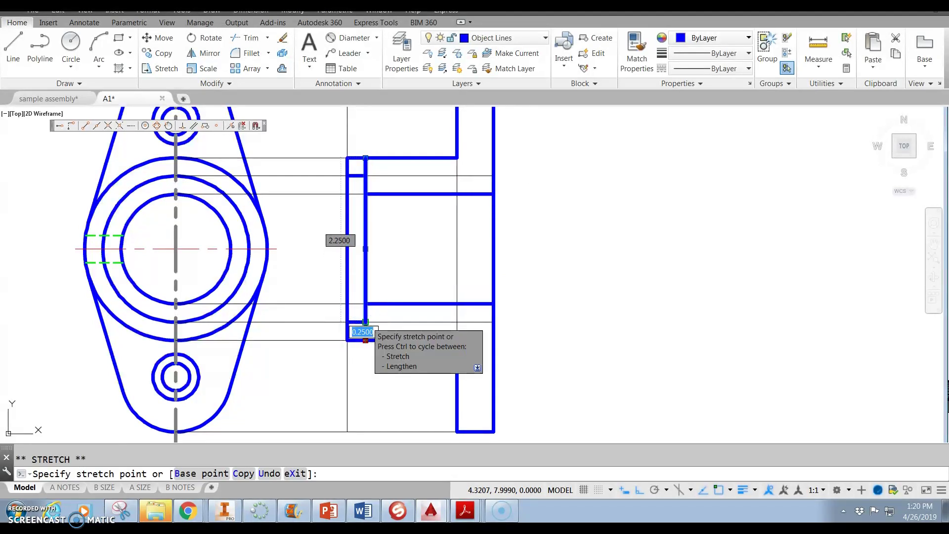
left_click(367, 322)
key("Escape")
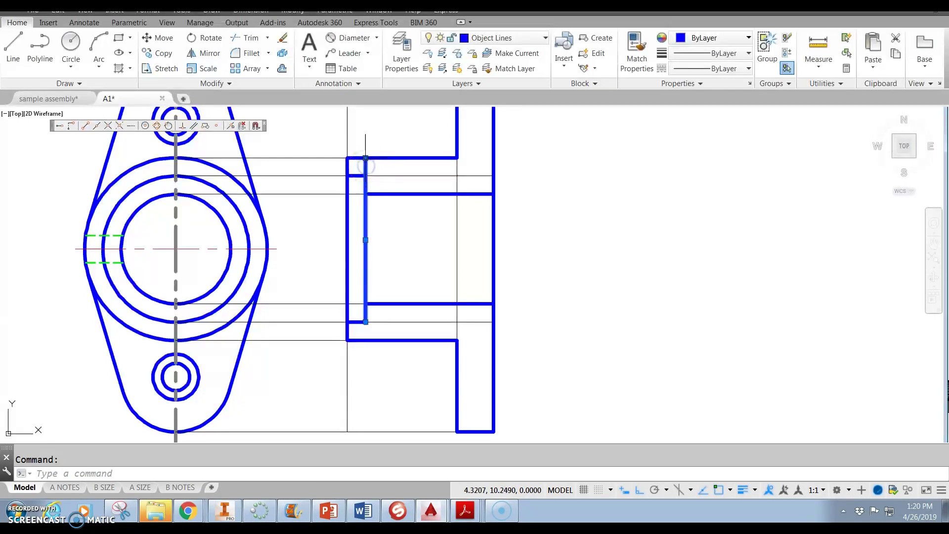
left_click(365, 158)
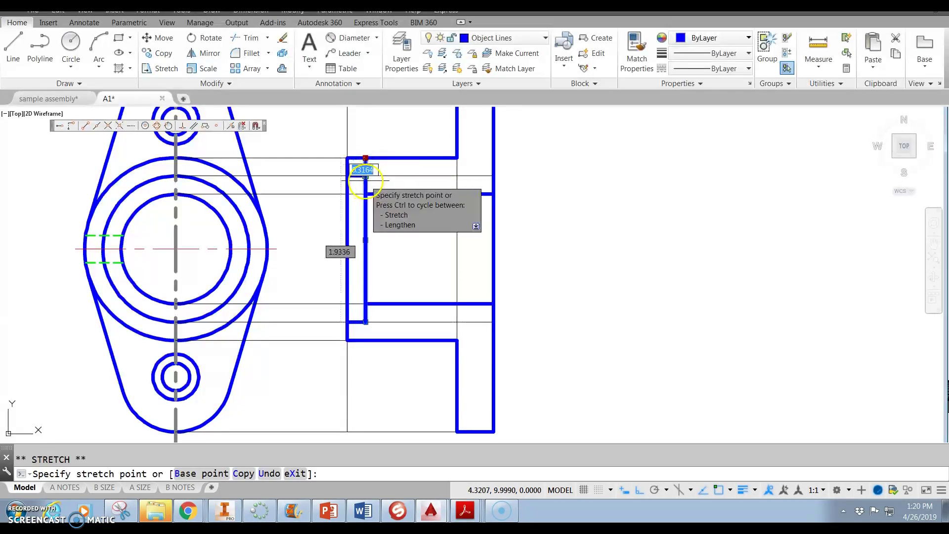
left_click(365, 179)
key("Escape")
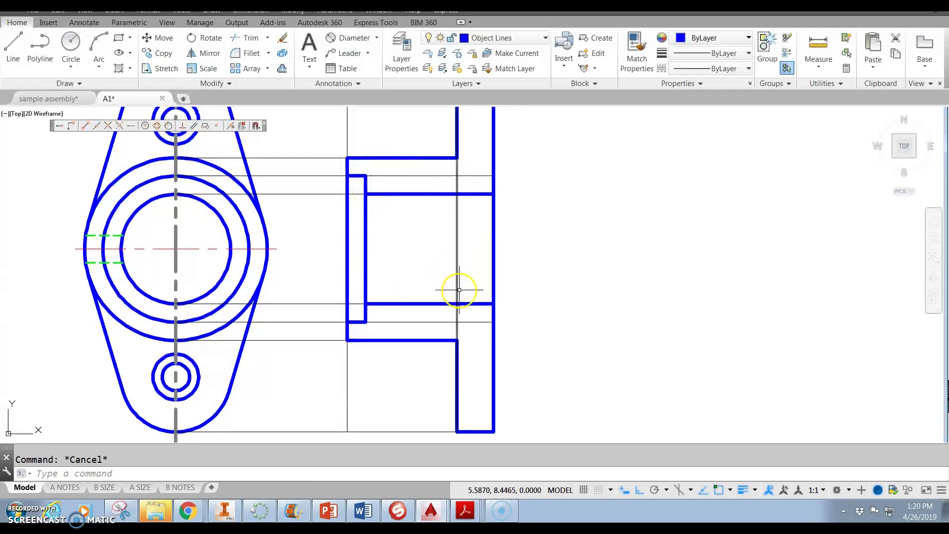
Step: On the Construction layer, project the upper small hole's outer circle from its top quadrant horizontally to the flange's outer face
scroll(459, 289, "down", 3)
scroll(377, 169, "up", 5)
mouse_move(377, 170)
middle_mouse_down()
mouse_move(377, 189)
mouse_move(316, 226)
middle_mouse_up()
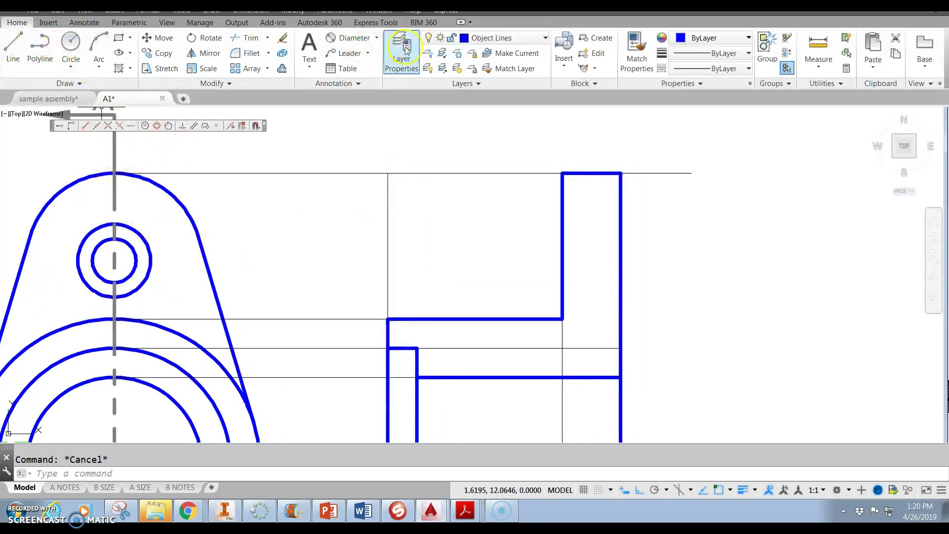
left_click(491, 38)
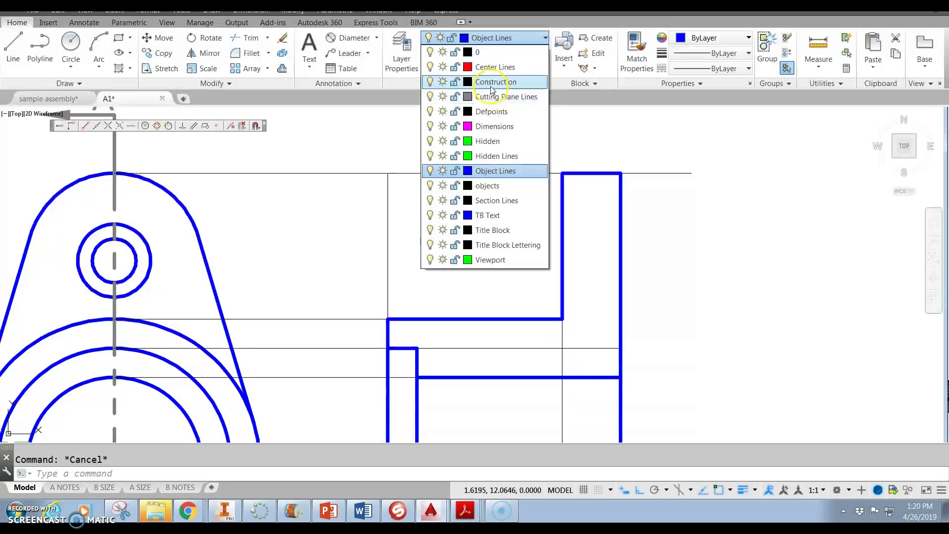
left_click(496, 82)
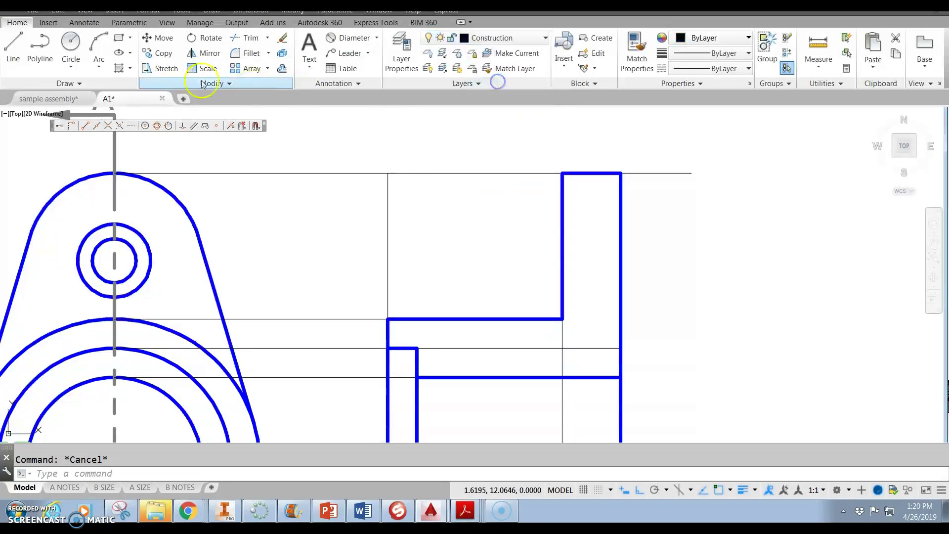
left_click(13, 47)
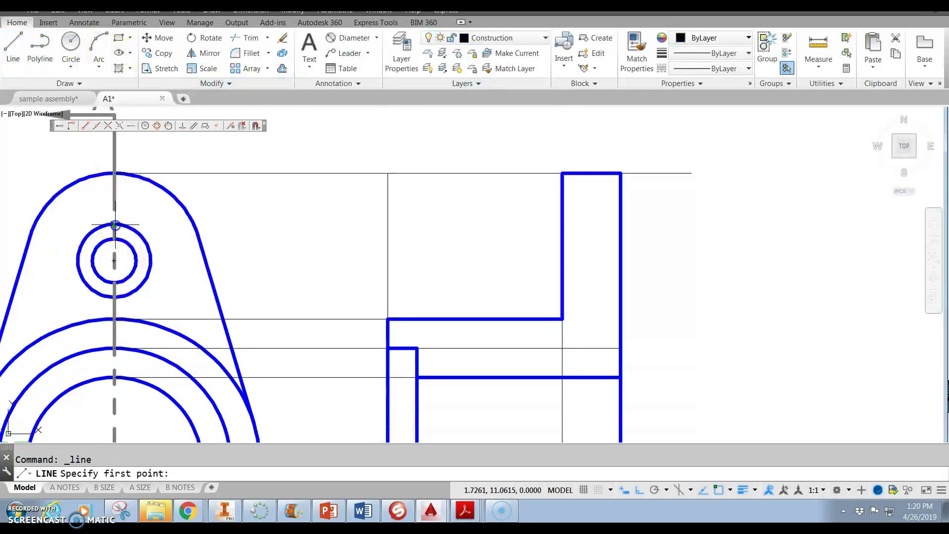
left_click(115, 225)
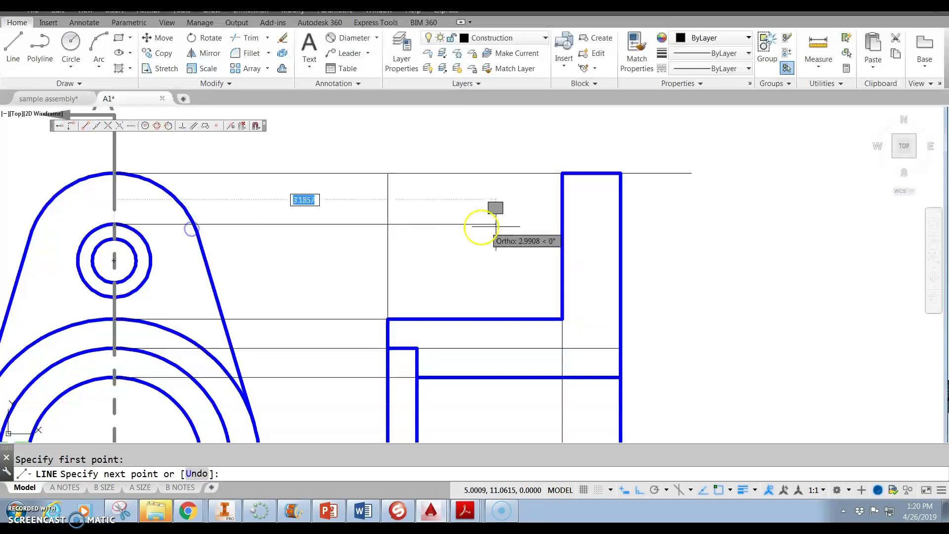
left_click(617, 224)
right_click(349, 229)
left_click(354, 244)
Step: Project the upper small hole's outer circle from its bottom quadrant horizontally to the flange's outer face
right_click(354, 243)
left_click(389, 250)
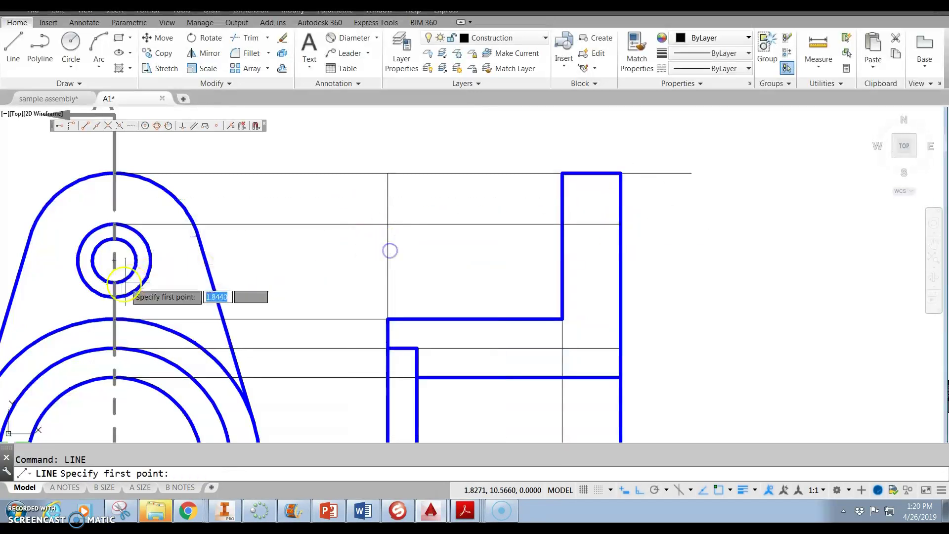
left_click(114, 272)
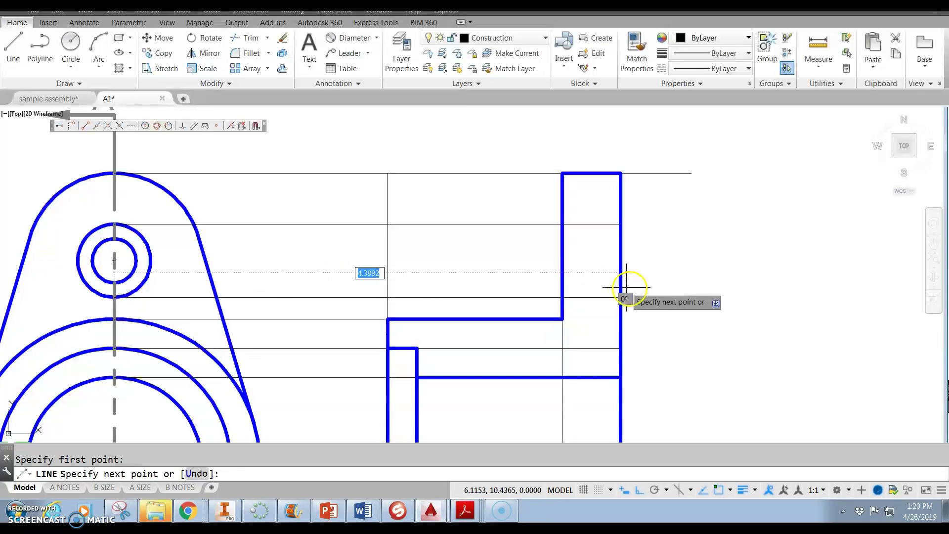
key("Escape")
Step: Project the upper small hole's inner circle from its top quadrant horizontally to the flange's outer face
right_click(396, 268)
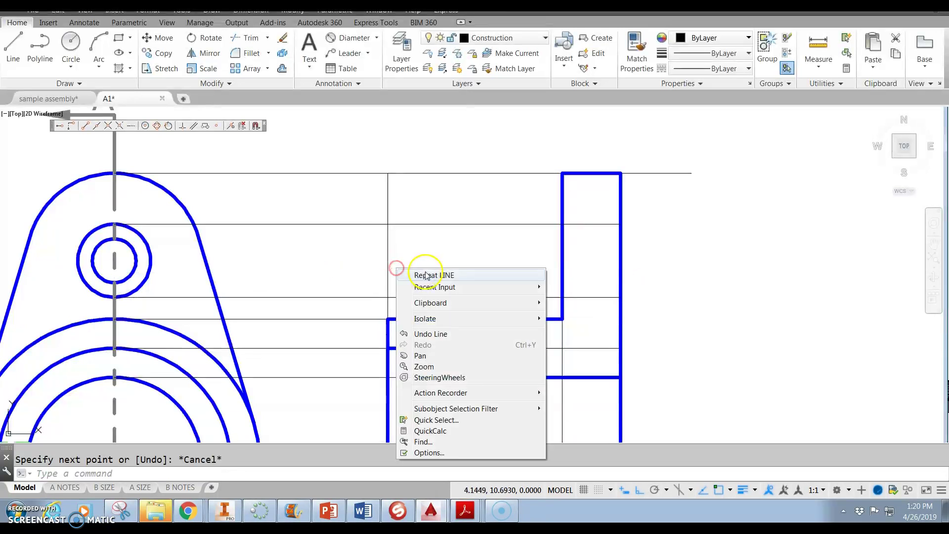
left_click(425, 275)
left_click(115, 242)
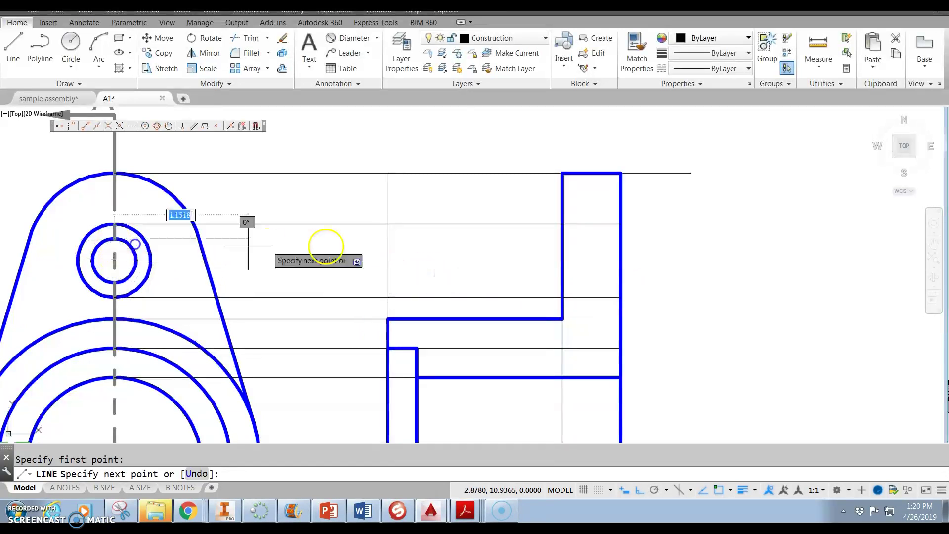
left_click(620, 238)
key("Escape")
Step: Project the upper small hole's inner circle from its bottom quadrant horizontally to the flange's outer face, correcting the slanted endpoint
right_click(469, 246)
left_click(491, 252)
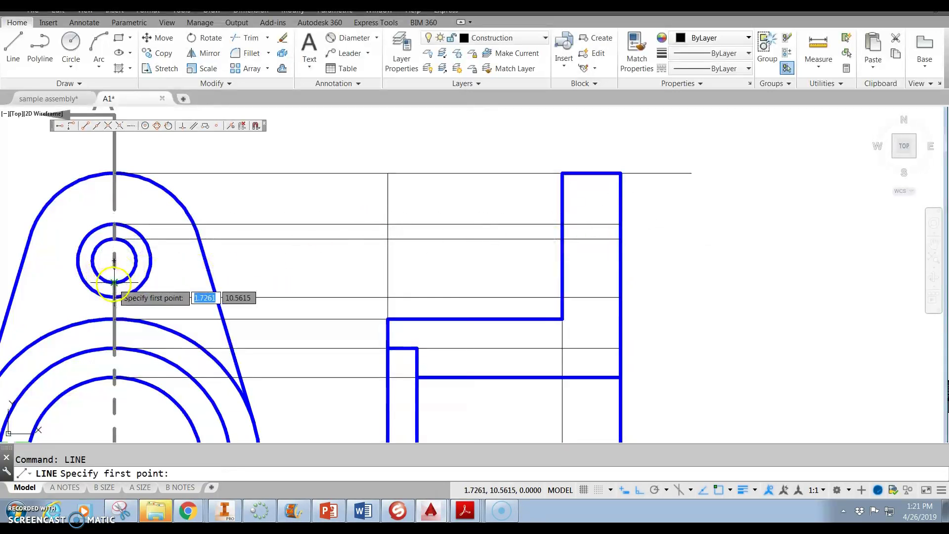
left_click(114, 282)
left_click(621, 277)
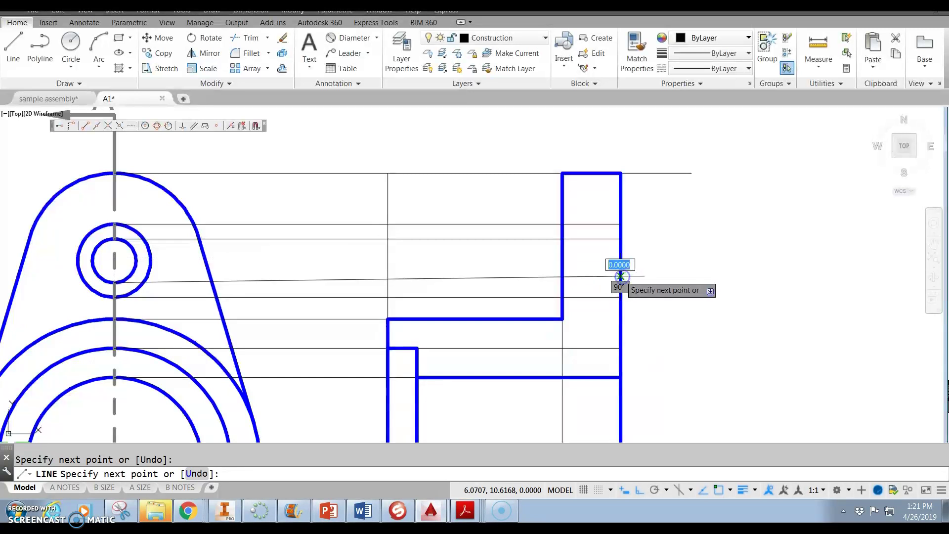
left_click(192, 473)
scroll(638, 238, "up", 4)
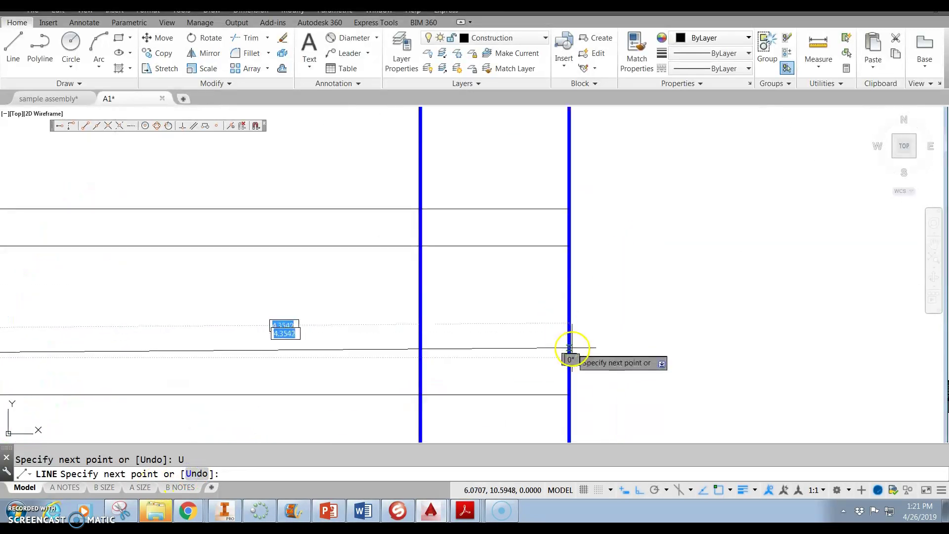
key("Escape")
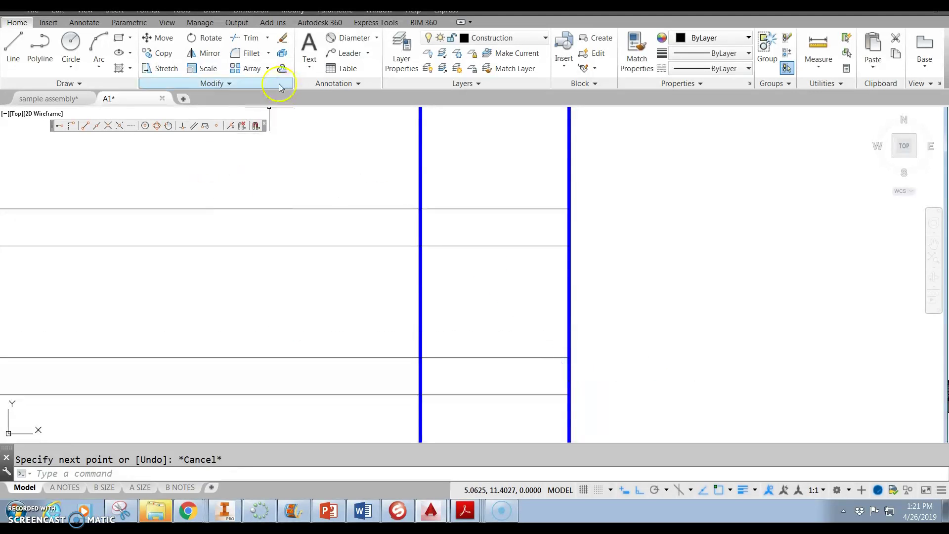
Step: Offset the upper flange's inner face line by .125 toward the outer face to mark the small counterbore's depth
left_click(281, 68)
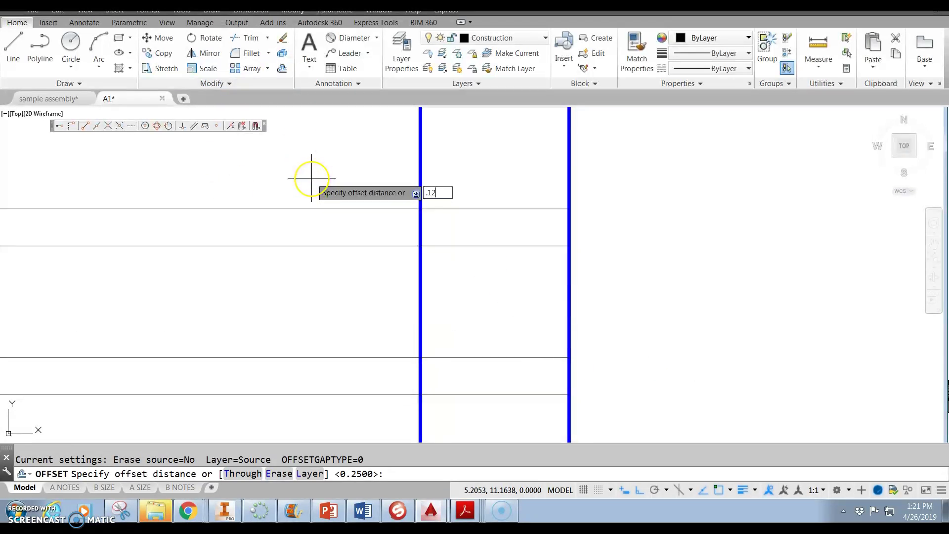
key("Return")
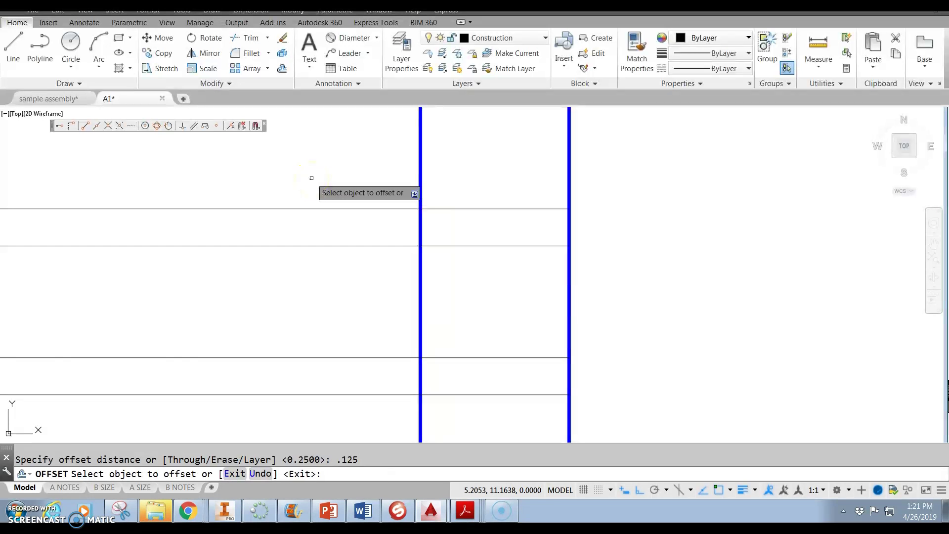
left_click(420, 318)
left_click(462, 317)
key("Escape")
scroll(402, 258, "down", 2)
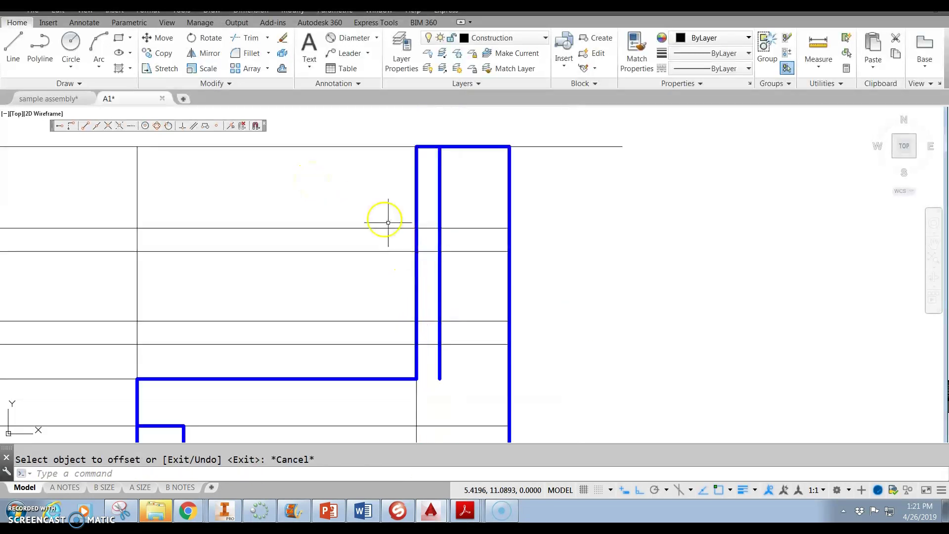
key("Escape")
Step: Trim the offset depth line so it spans only between the small hole's outermost two projection lines
left_click(241, 44)
left_click(466, 212)
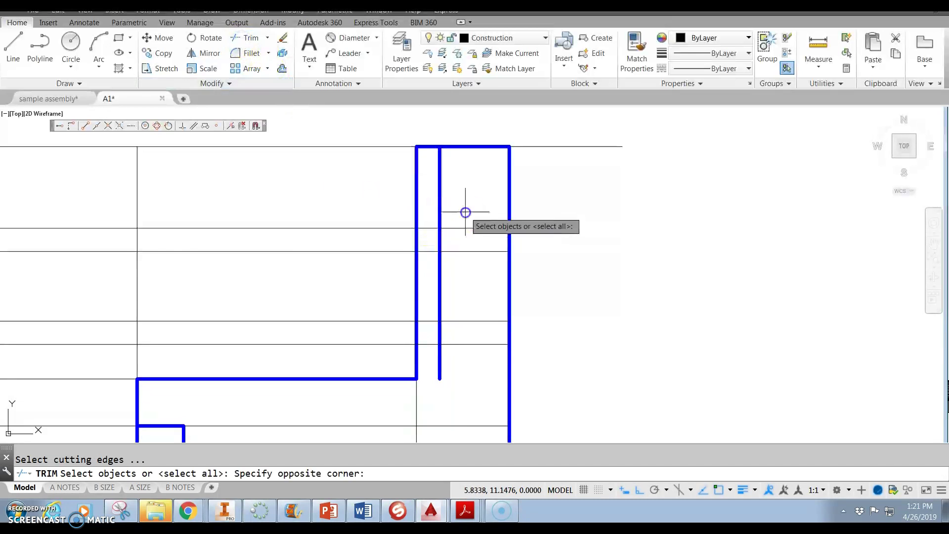
left_click(430, 363)
key("Return")
left_click(437, 356)
left_click(440, 204)
left_click(432, 208)
key("Escape")
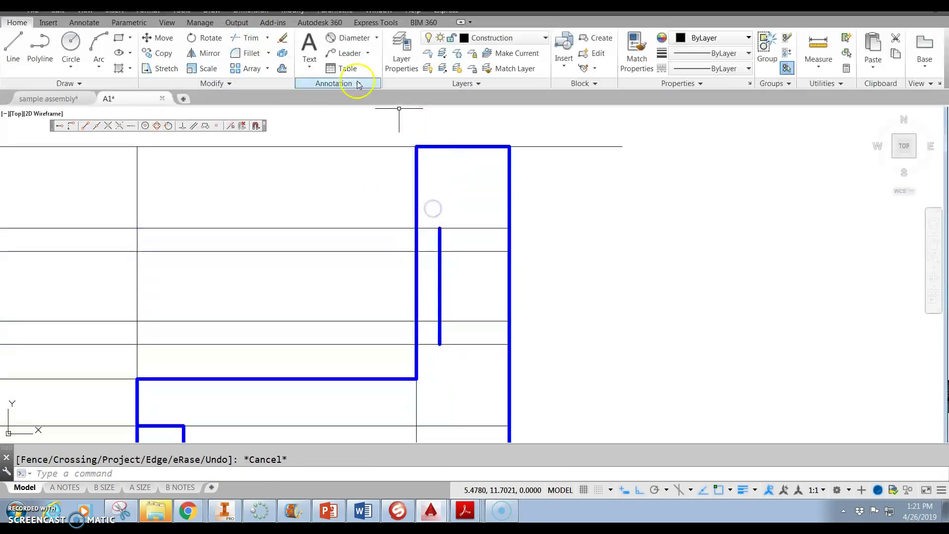
Step: On the Object Lines layer, draw the small counterbore's upper edge from the flange's inner face to the depth line
left_click(502, 38)
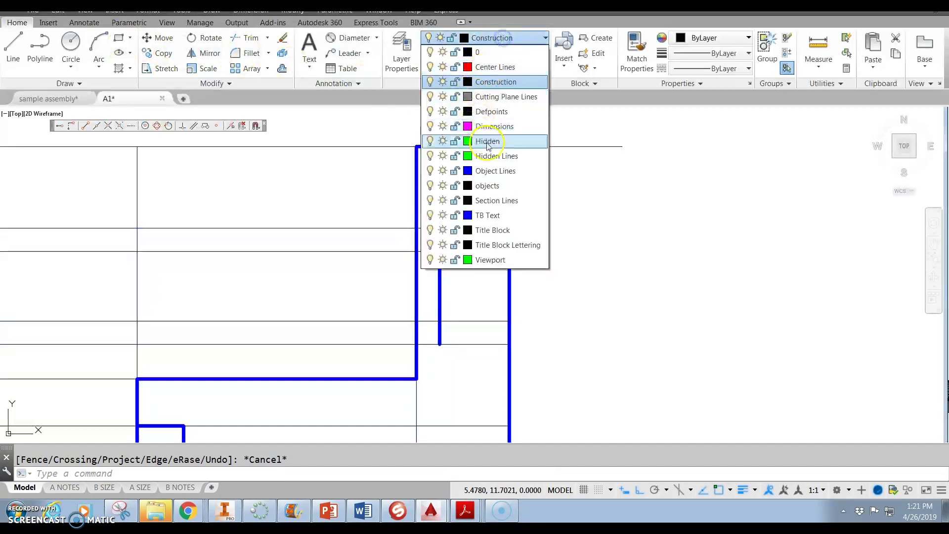
left_click(484, 170)
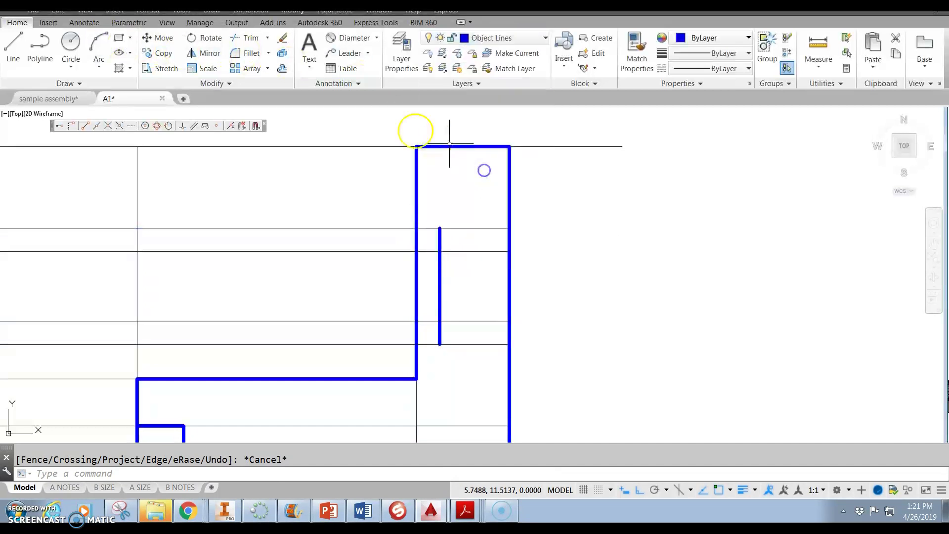
left_click(13, 46)
left_click(416, 227)
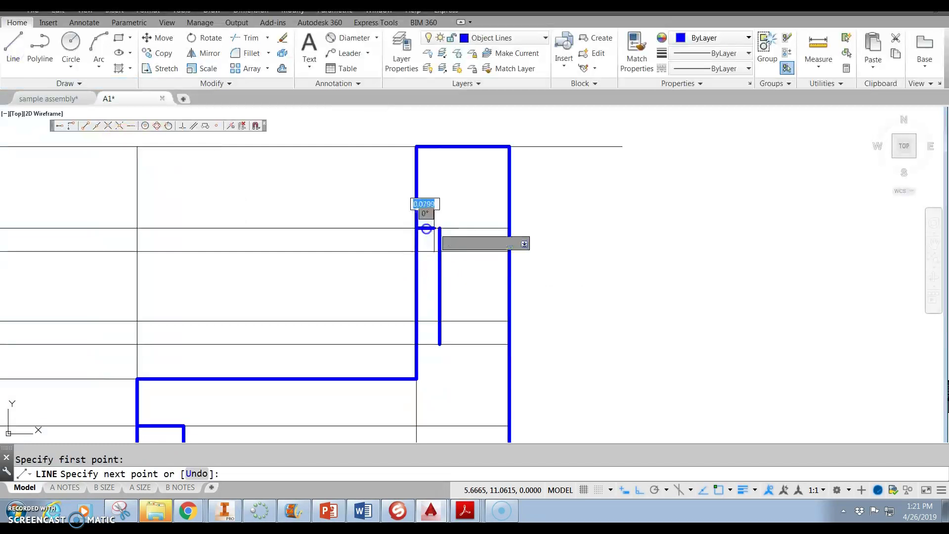
key("Escape")
Step: Draw the small hole's upper edge along its projection line from the depth line to the flange's outer face
right_click(457, 270)
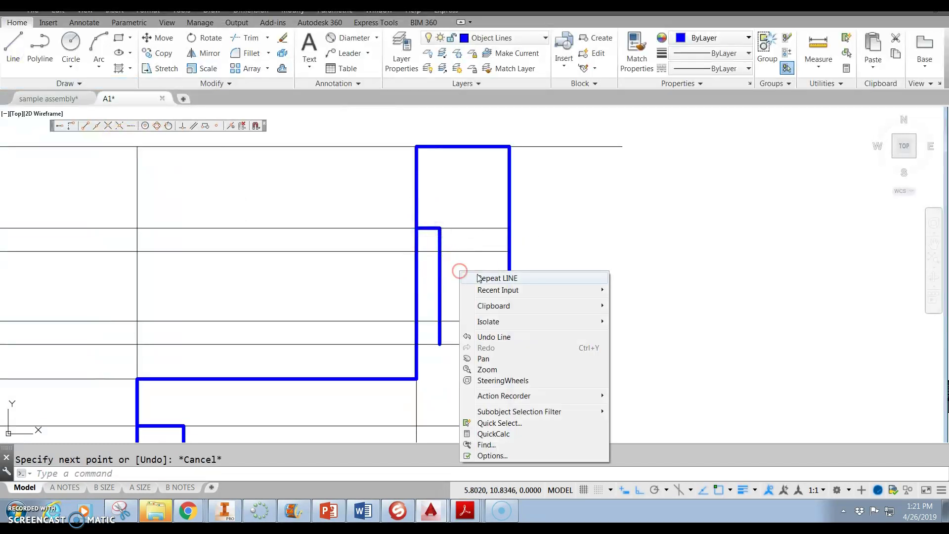
left_click(485, 277)
left_click(439, 251)
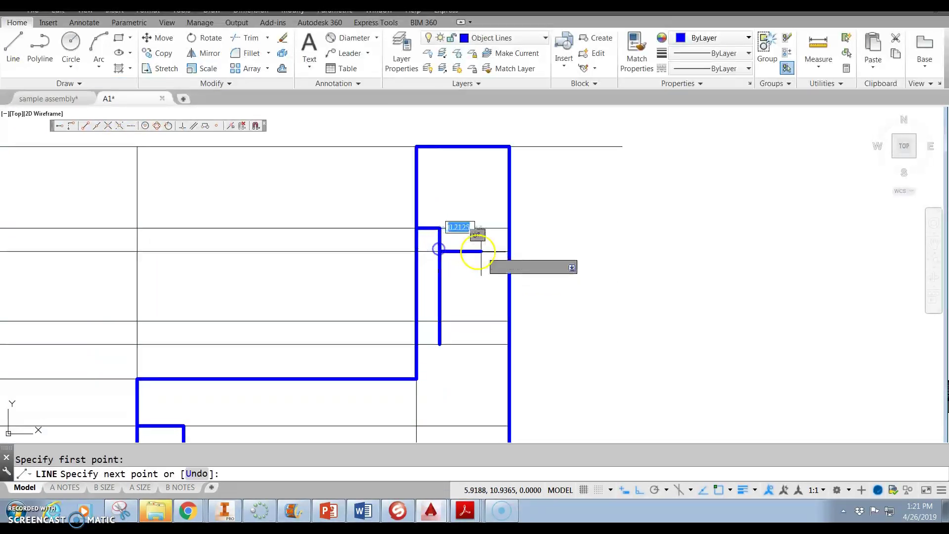
left_click(508, 251)
key("Escape")
Step: Draw the small hole's lower edge along its projection line from the depth line to the flange's outer face
right_click(484, 269)
left_click(492, 271)
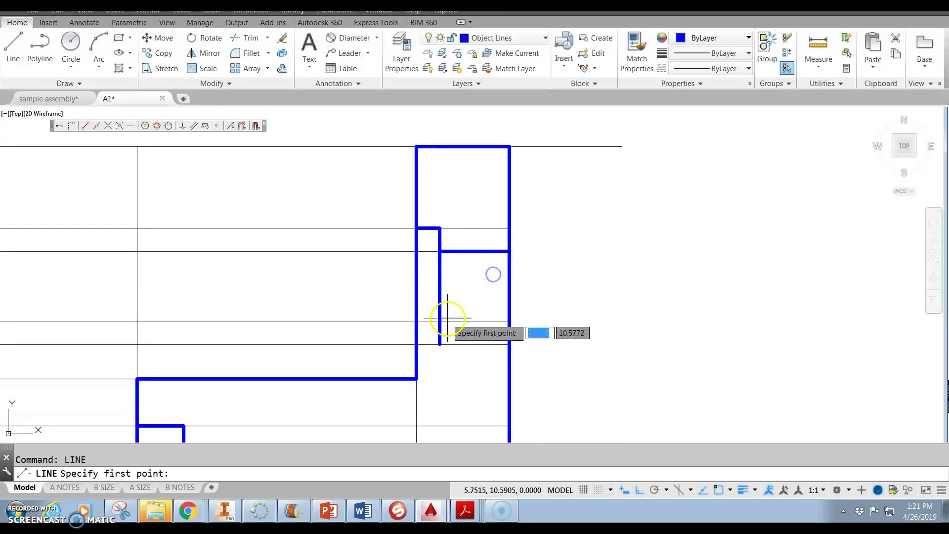
left_click(440, 321)
left_click(508, 321)
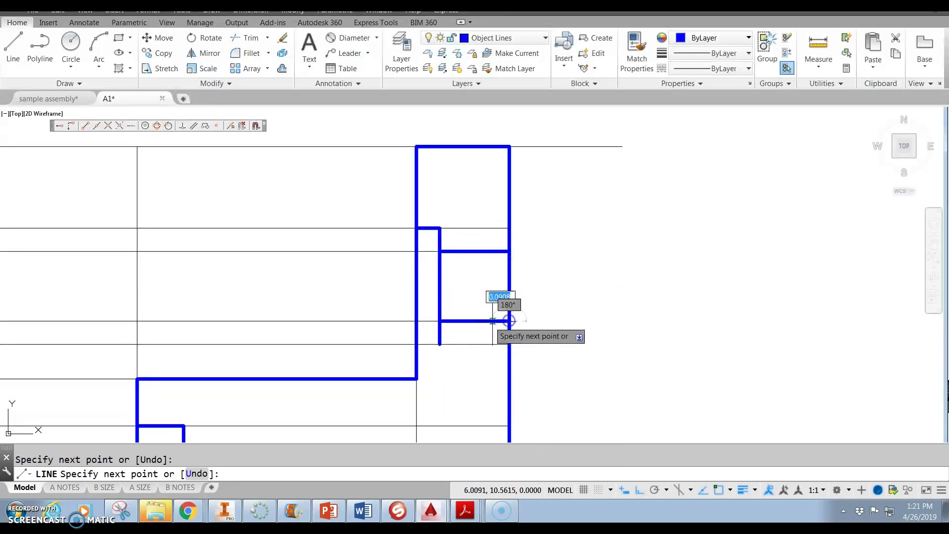
key("Escape")
Step: Draw the small counterbore's lower edge from the depth line's lower end to the flange's inner face
right_click(465, 304)
left_click(486, 310)
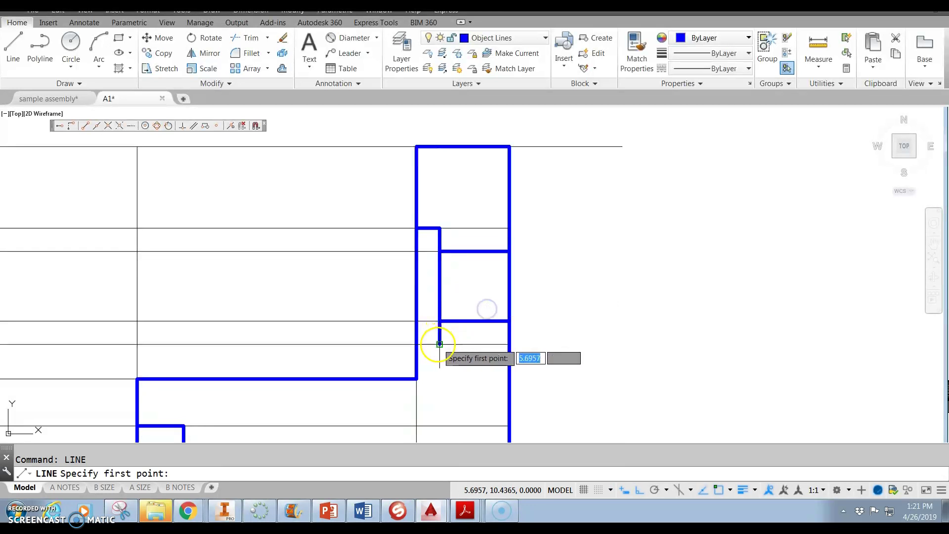
left_click(439, 344)
key("Escape")
Step: Turn off the Construction layer to hide the projection lines
scroll(513, 297, "down", 2)
middle_click_drag(515, 296, 597, 282)
scroll(562, 269, "down", 4)
scroll(561, 269, "up", 2)
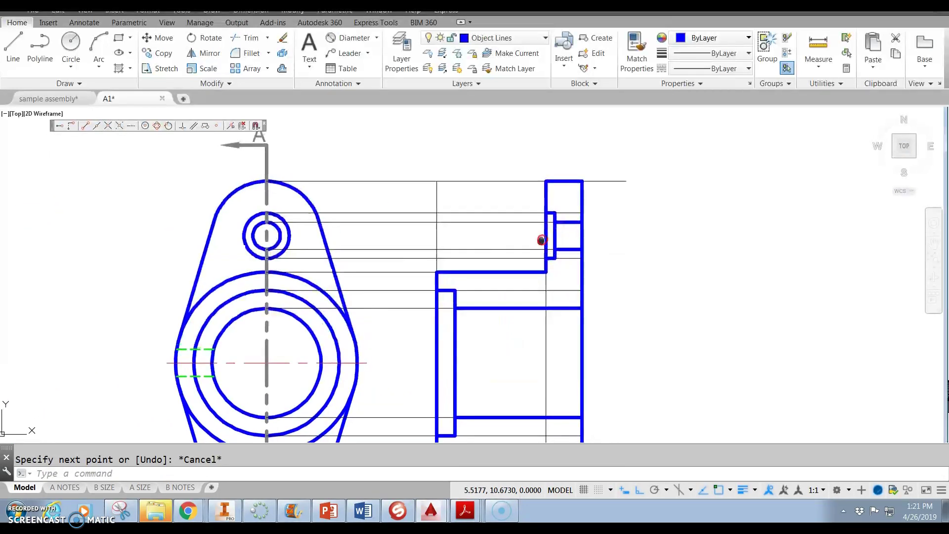
left_click(518, 38)
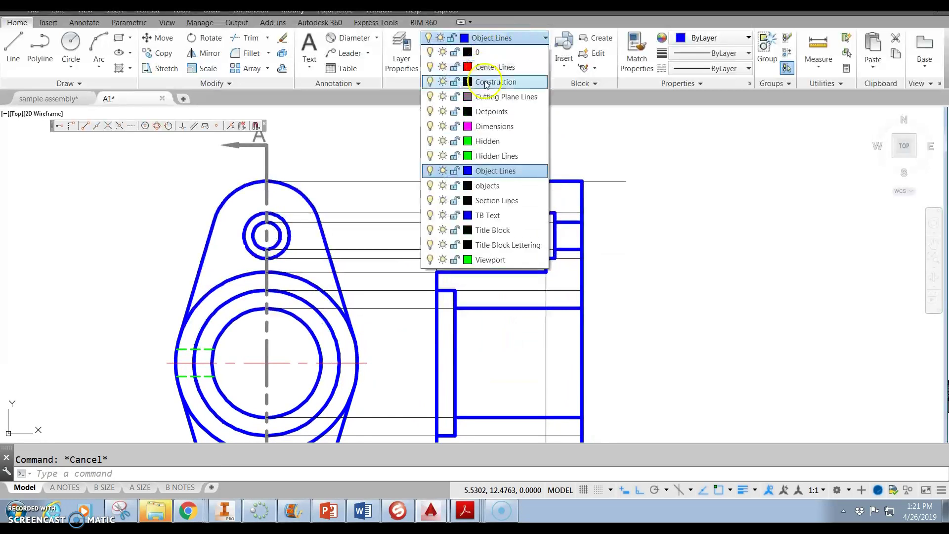
left_click(430, 82)
left_click(636, 276)
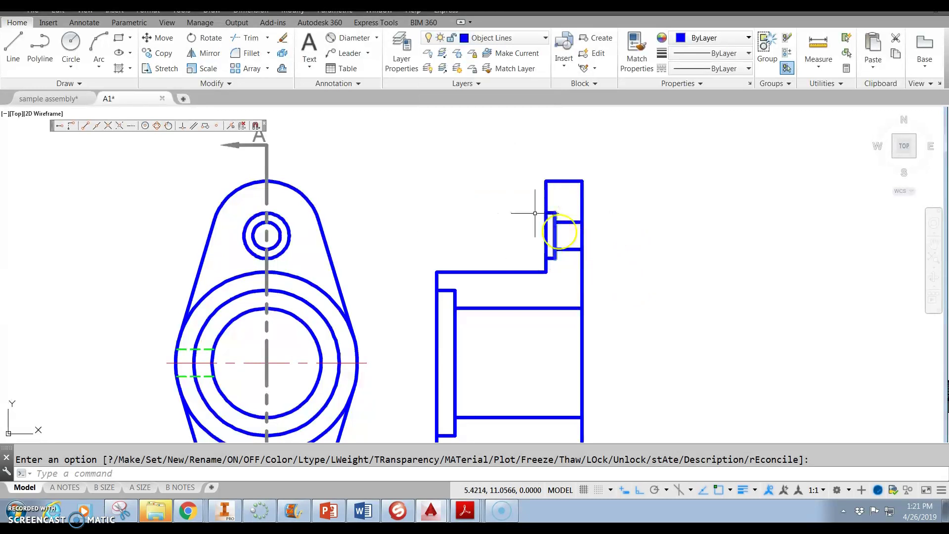
Step: Mirror the upper small hole and counterbore lines about the section view's horizontal centre axis, keeping the source objects
left_click(213, 58)
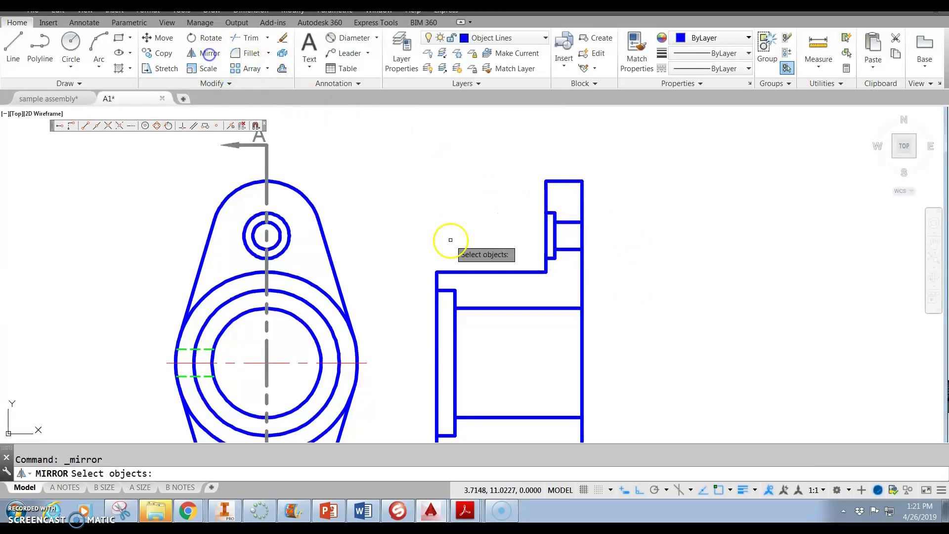
scroll(534, 262, "up", 4)
left_click(537, 265)
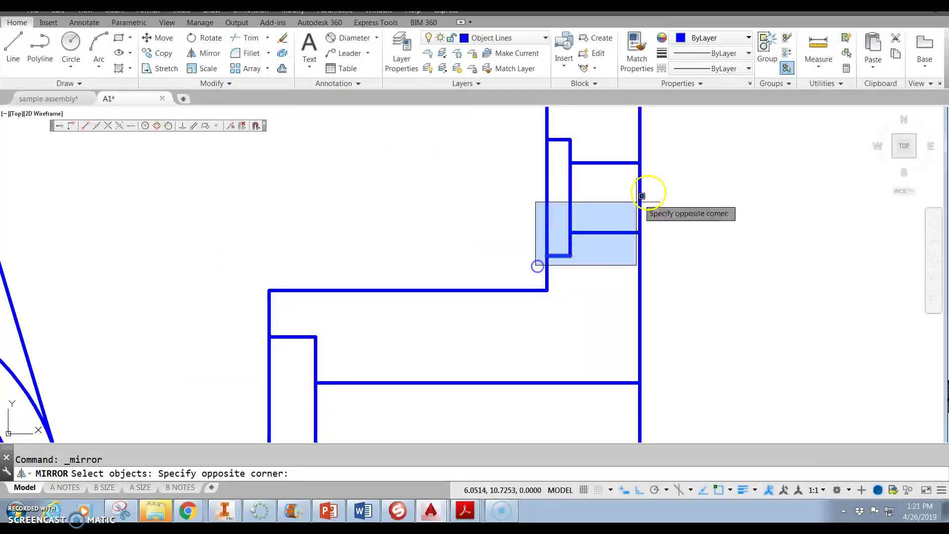
left_click(710, 130)
key("Return")
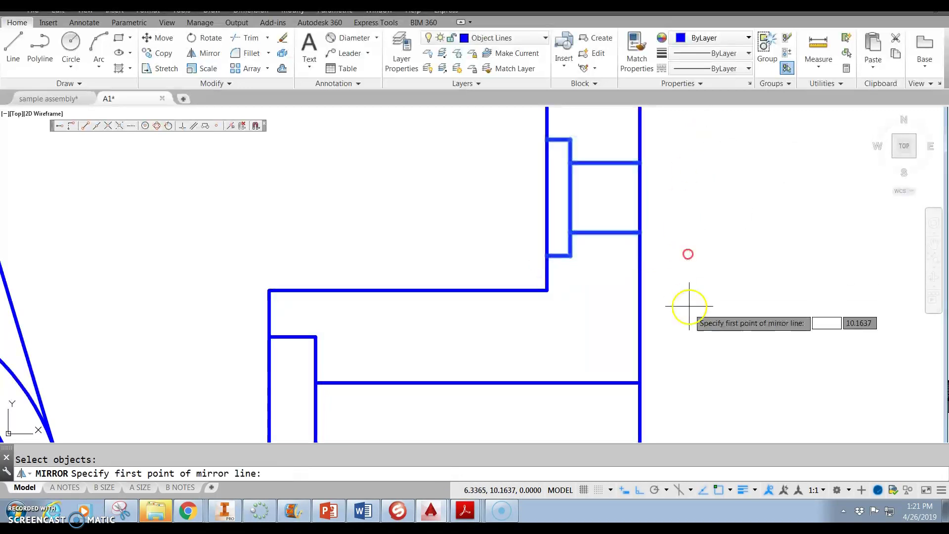
scroll(689, 307, "down", 5)
scroll(612, 230, "up", 1)
middle_click_drag(613, 230, 566, 170)
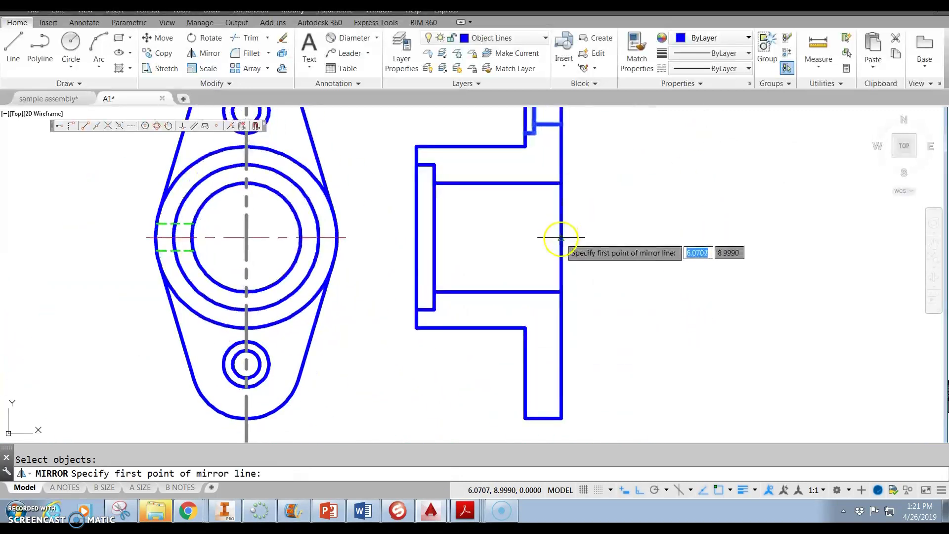
left_click(560, 238)
left_click(628, 236)
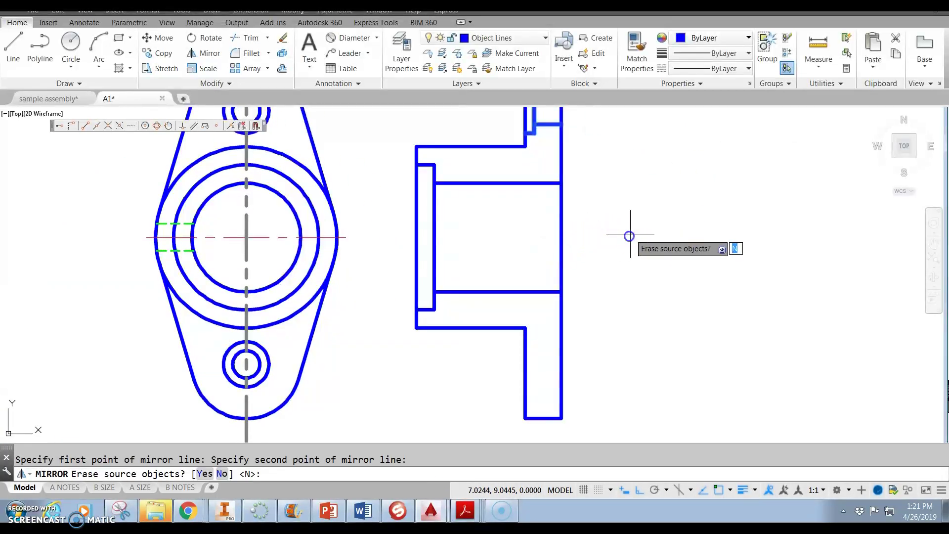
right_click(630, 235)
left_click(649, 242)
scroll(498, 238, "down", 2)
key("Escape")
Step: On the Center Lines layer, draw a horizontal line through the main bore from the hub's face to the flange's outer face
middle_click_drag(497, 237, 476, 254)
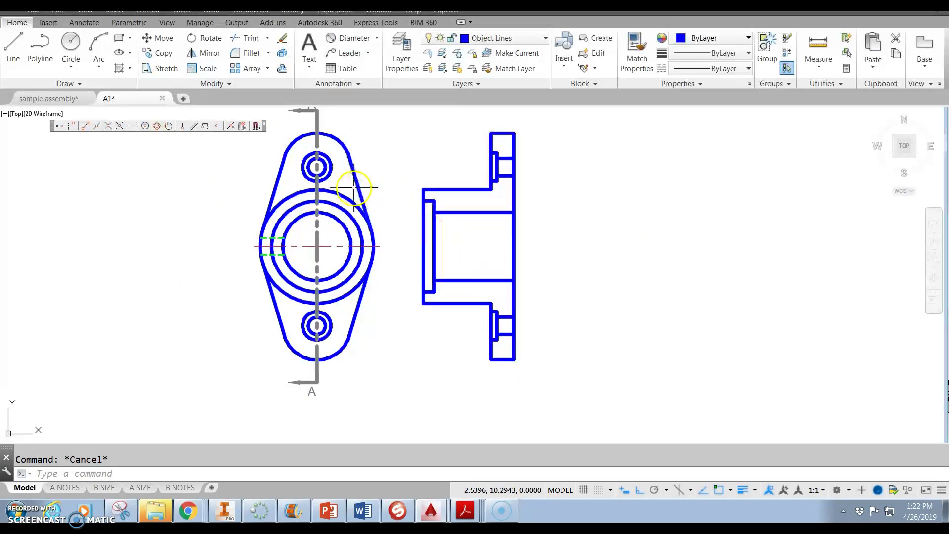
left_click(504, 38)
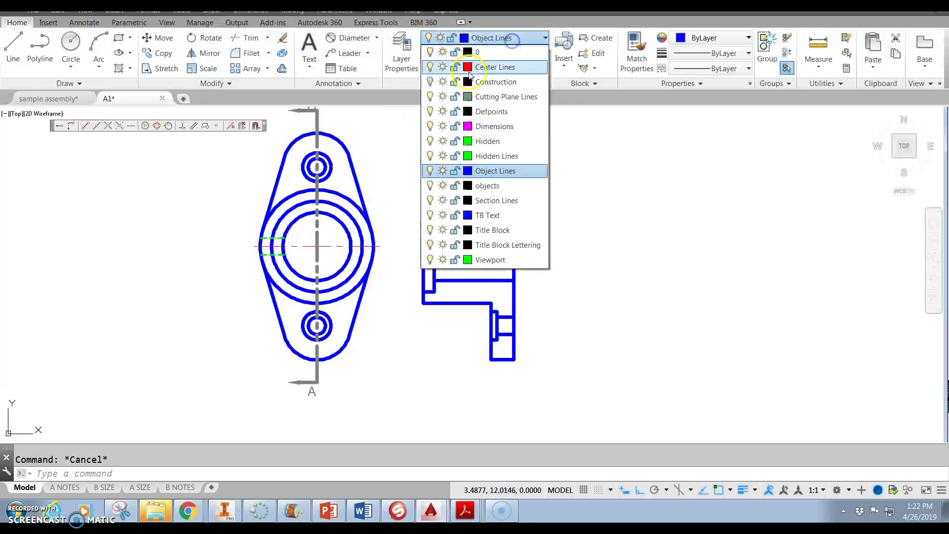
left_click(496, 67)
left_click(13, 45)
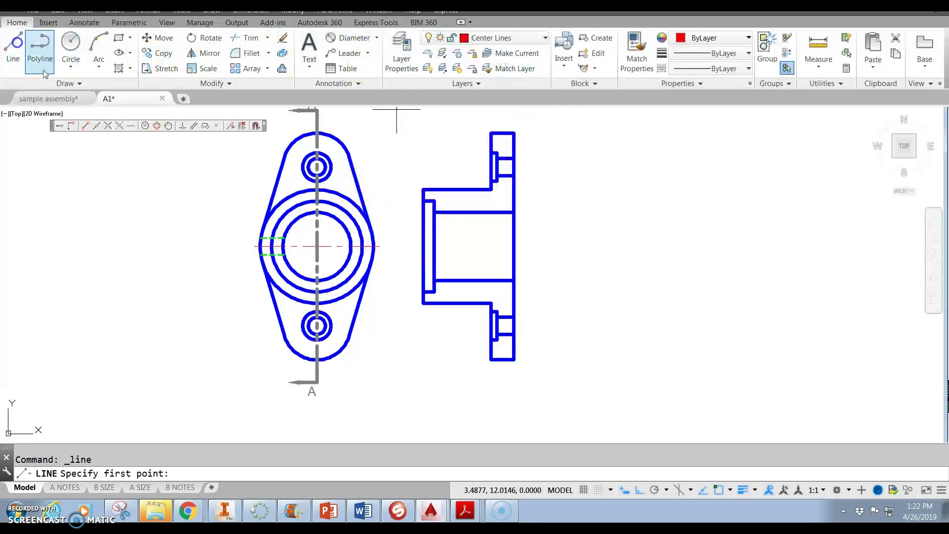
left_click(425, 247)
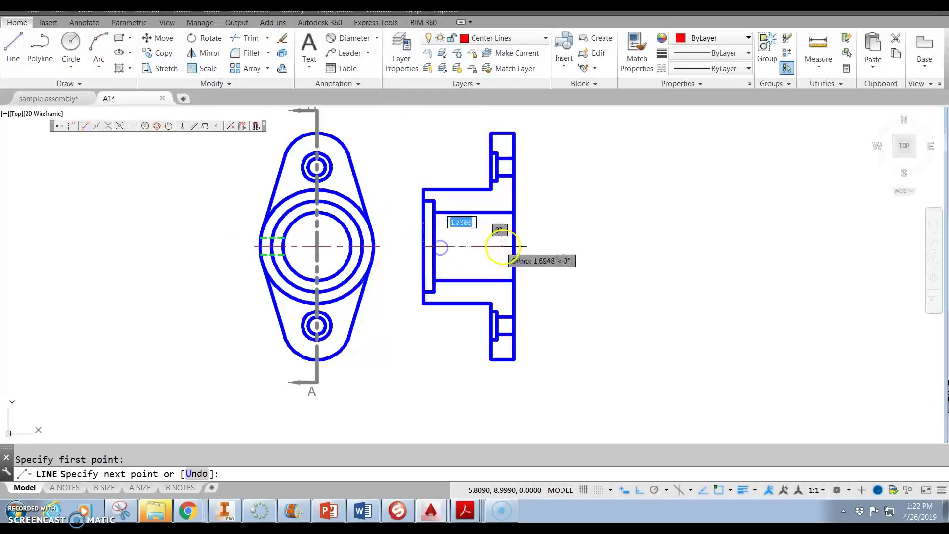
left_click(512, 247)
key("Escape")
Step: Draw a horizontal center line from the midpoint of the upper small counterbore's depth line to the flange's inner face
scroll(486, 198, "up", 5)
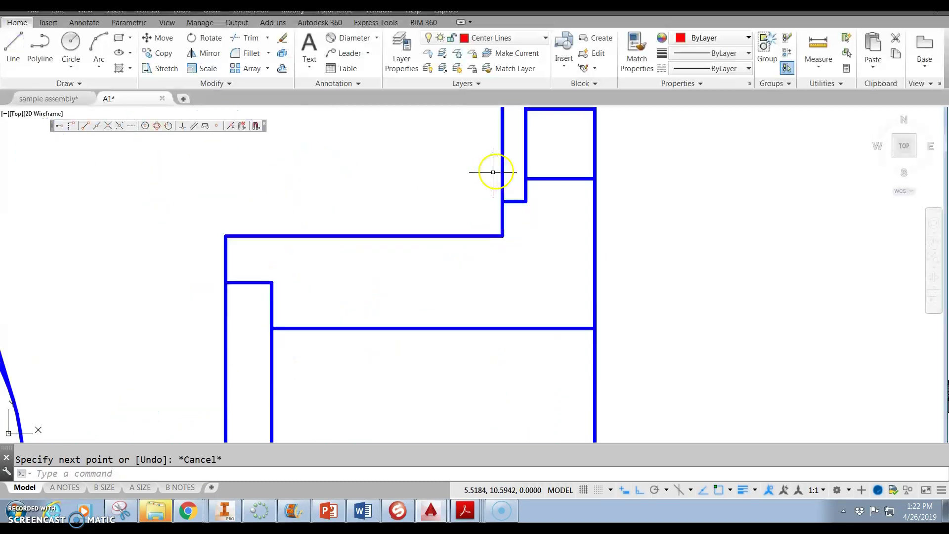
middle_click_drag(508, 160, 485, 225)
right_click(490, 216)
left_click(514, 220)
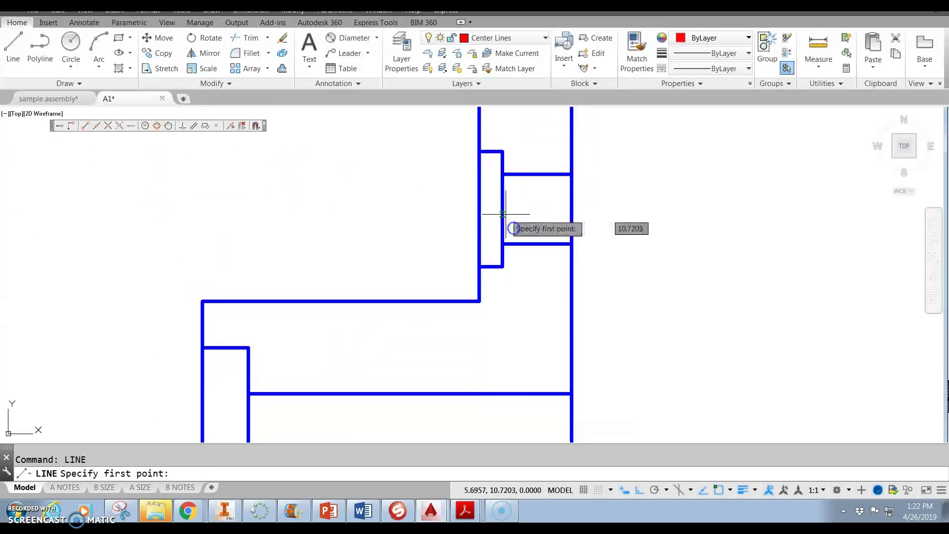
left_click(504, 210)
left_click(478, 209)
key("Escape")
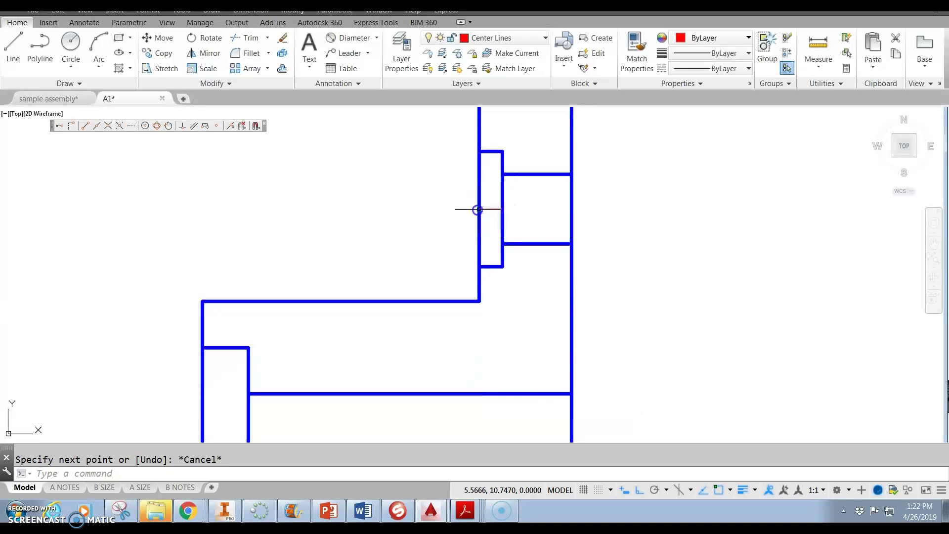
Step: Stretch the upper small hole's center line across the flange and .125 beyond both faces
left_click(502, 209)
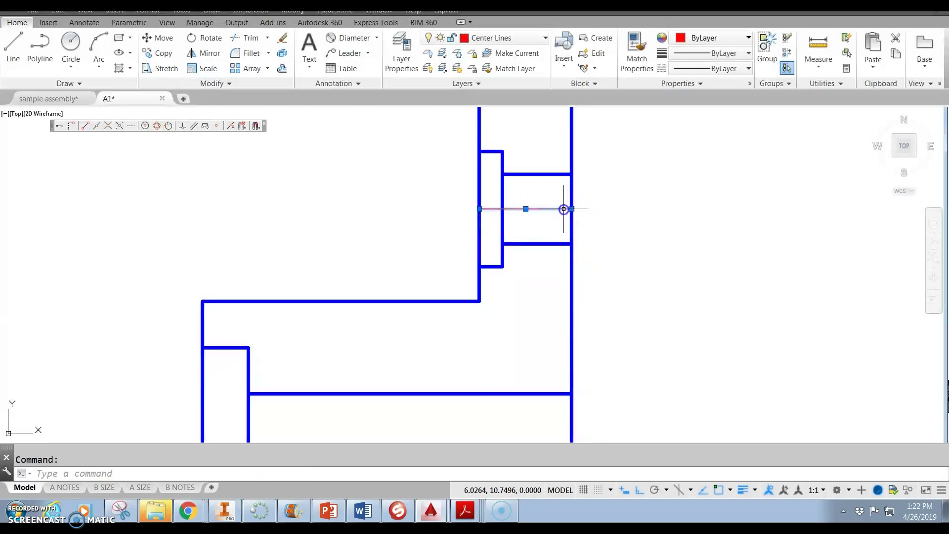
left_click(571, 209)
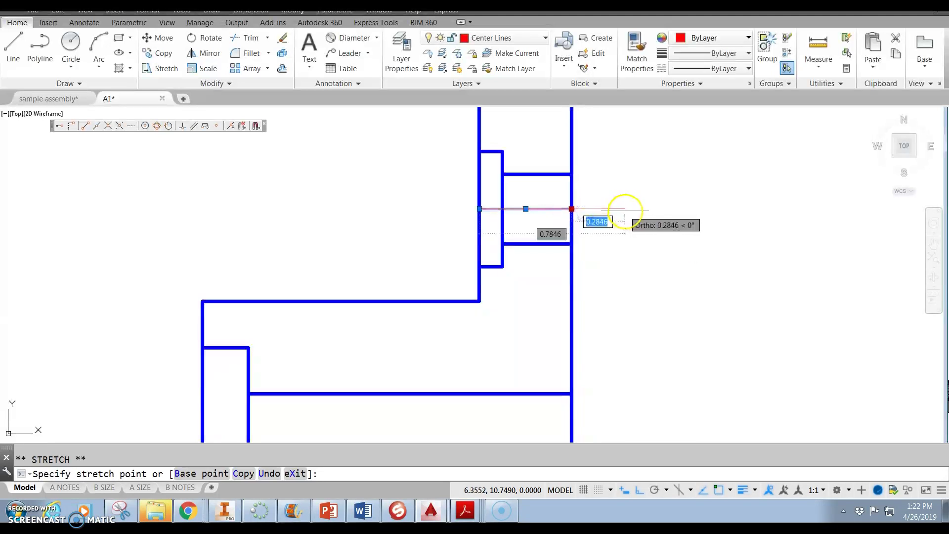
key("Return")
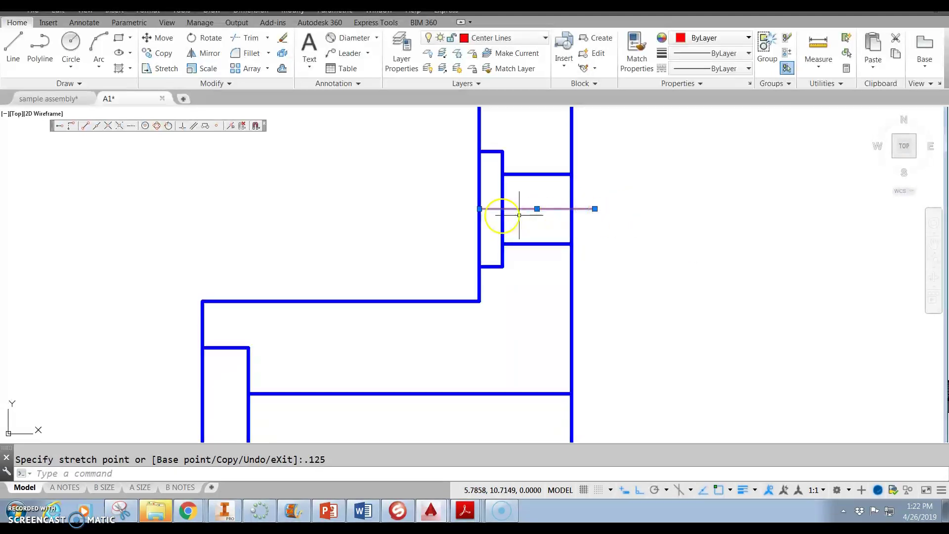
left_click(477, 209)
type(".125")
key("Return")
middle_click_drag(562, 339, 599, 184)
key("Escape")
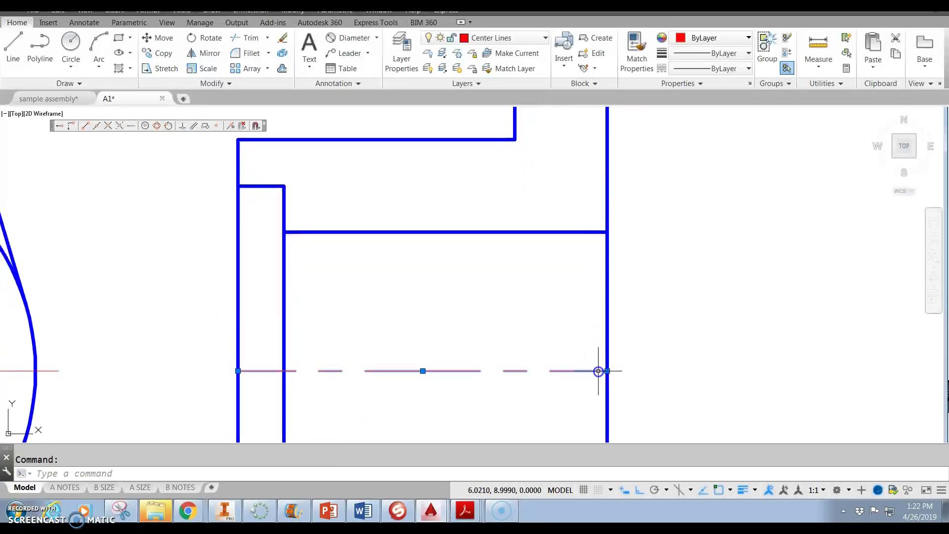
Step: Stretch both ends of the main bore's center line .125 beyond the section view's faces
left_click(607, 370)
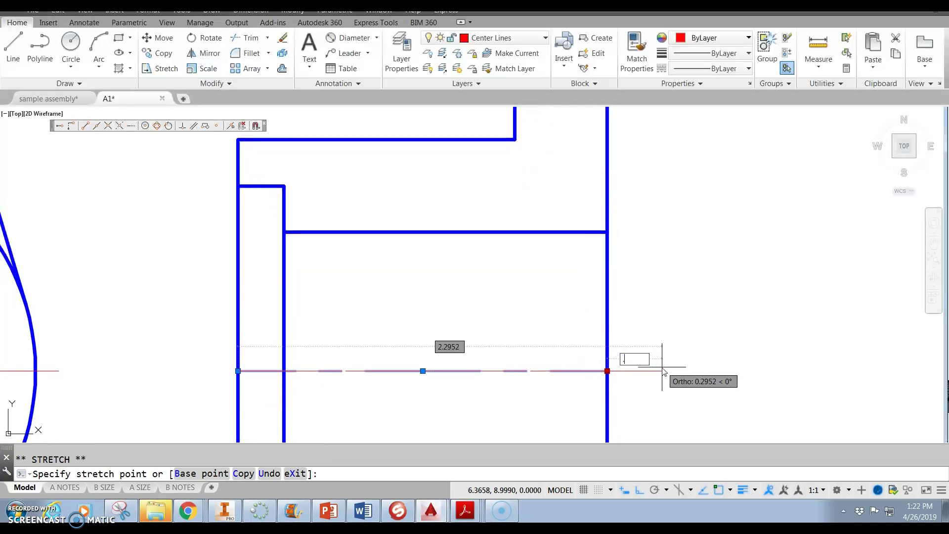
type(".125")
key("Return")
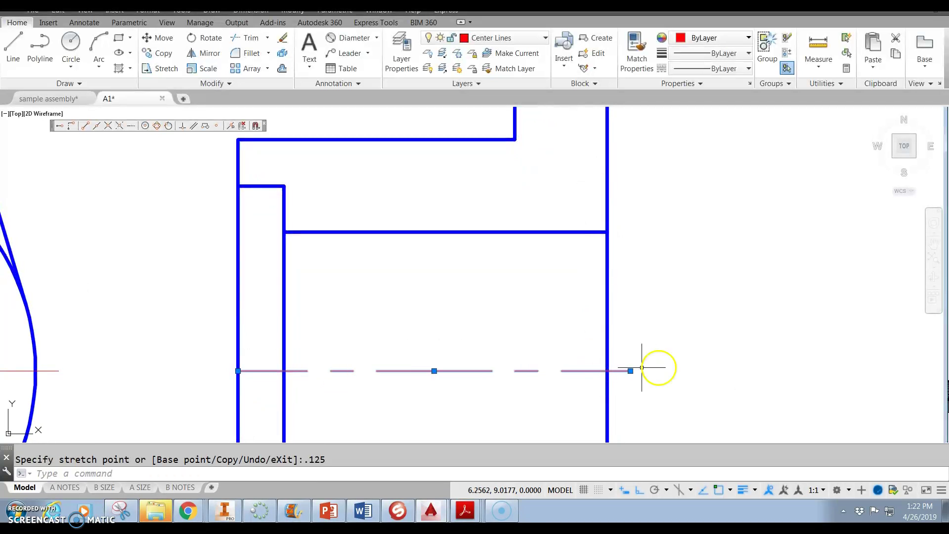
left_click(238, 370)
type(".12")
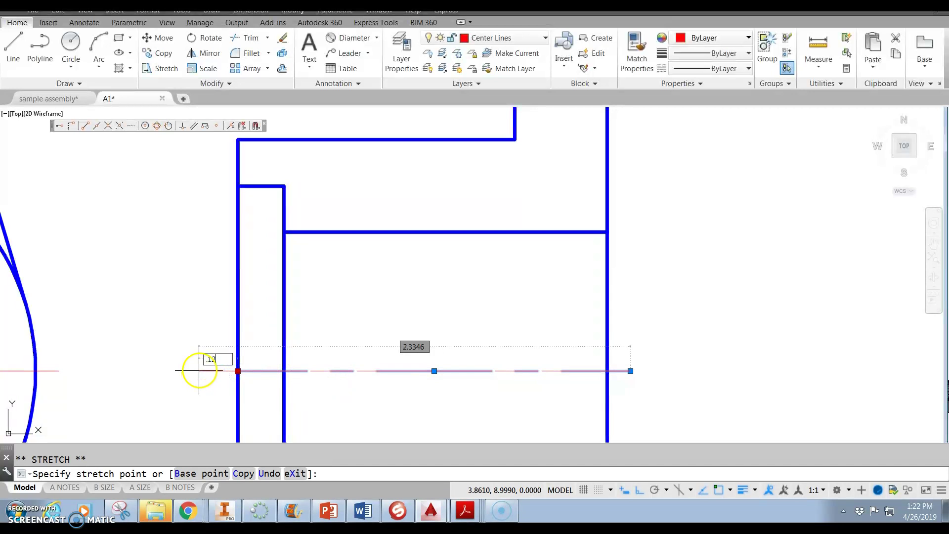
type("5")
key("Return")
scroll(400, 292, "down", 3)
key("Escape")
Step: Copy the upper small hole's center line in the section view
middle_click_drag(402, 288, 571, 267)
key("Escape")
left_click(152, 53)
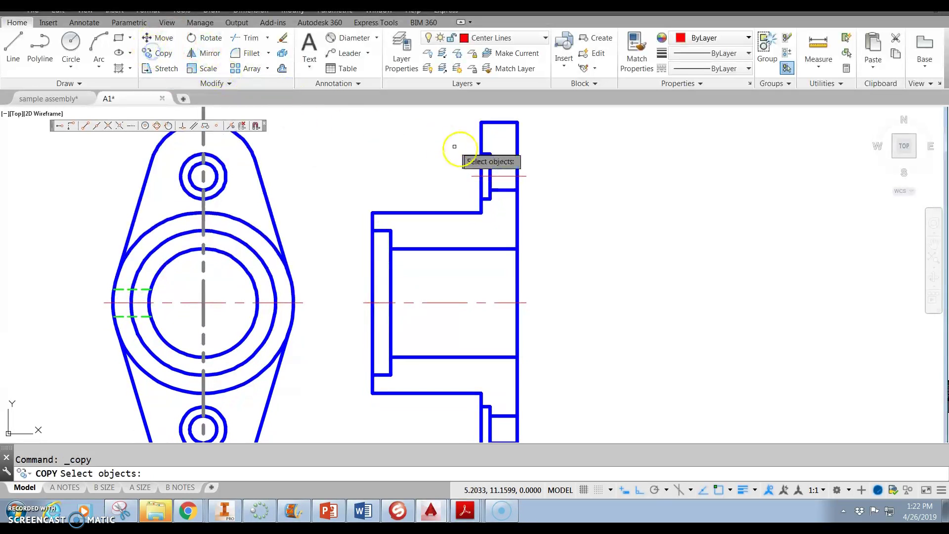
key("Return")
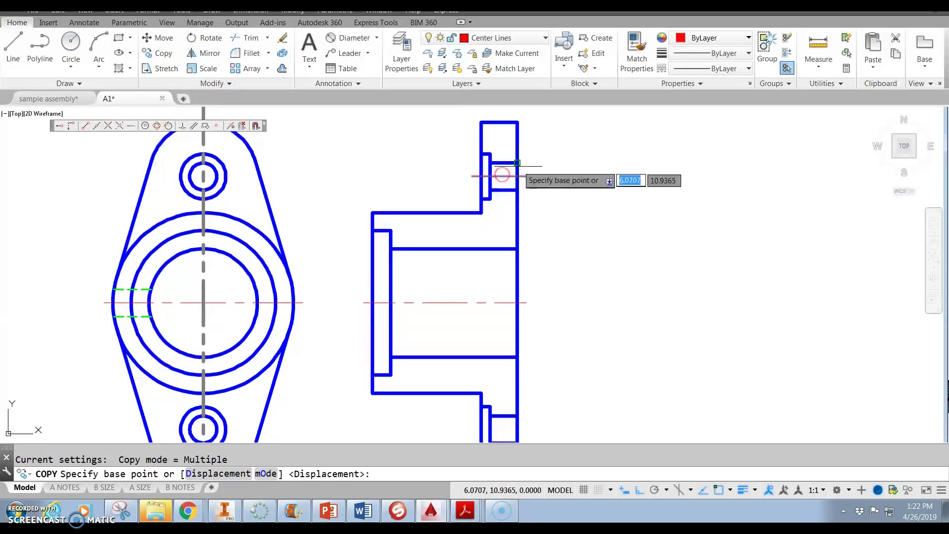